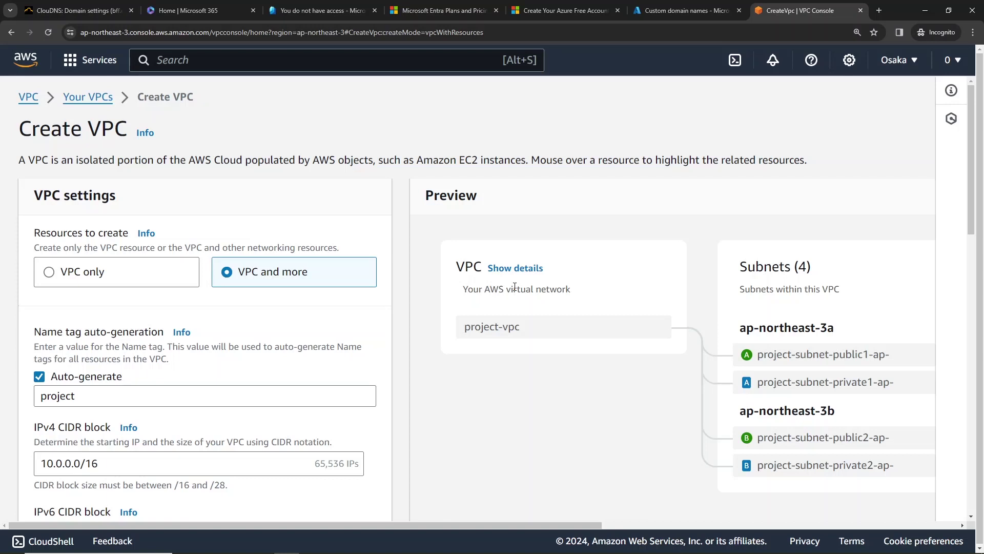
Step: Set the auto-generated name tag for the VPC resources to bff-vpc
scroll(314, 281, down, 2)
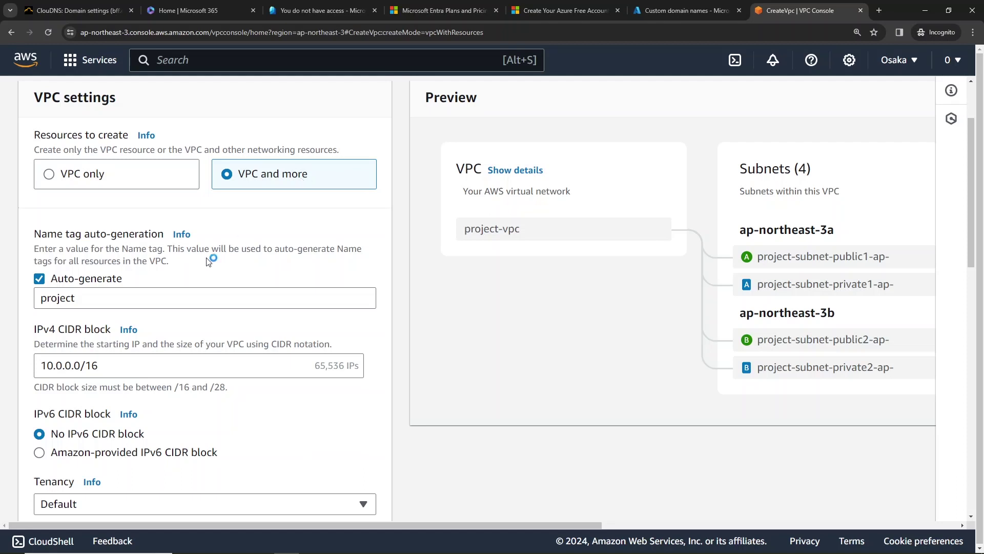
double_click(171, 299)
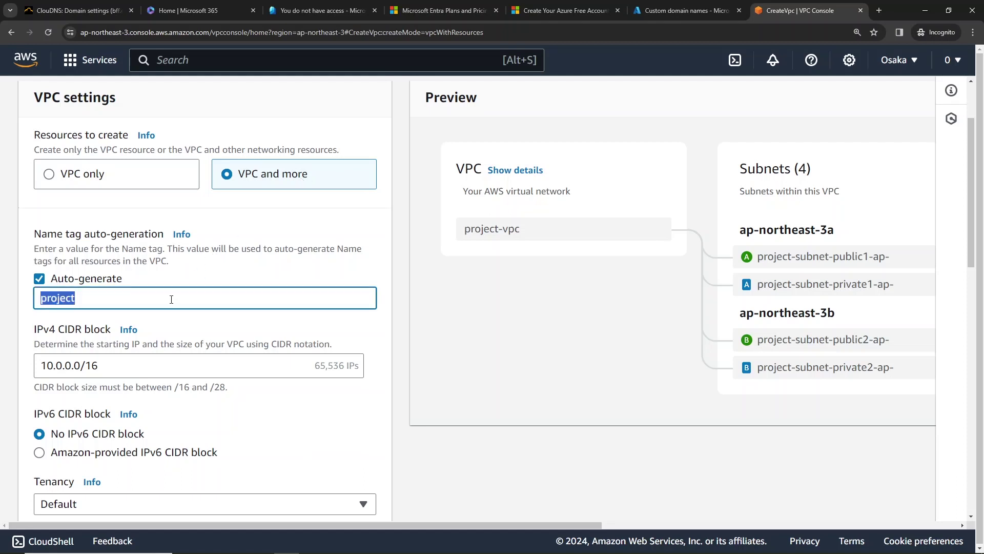
text(bff-)
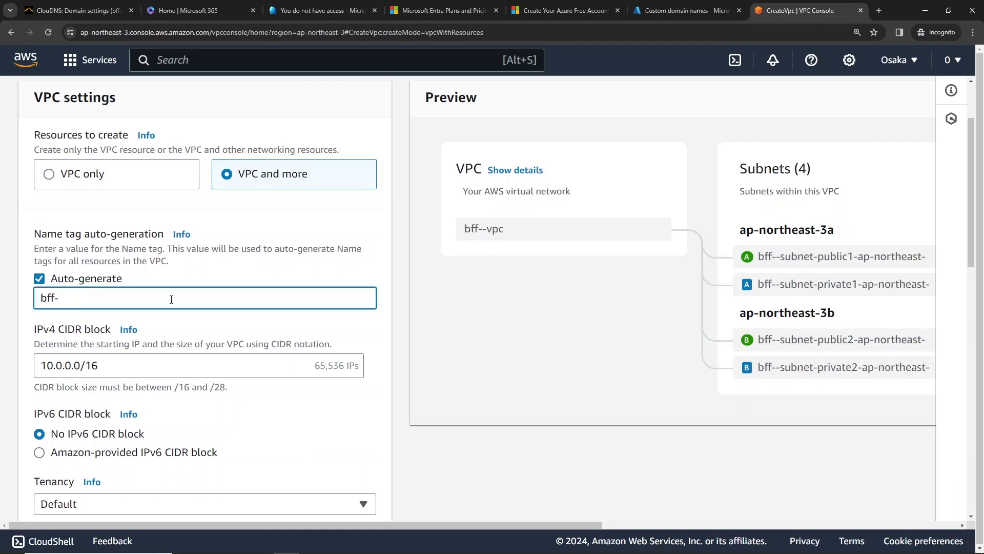
text(v)
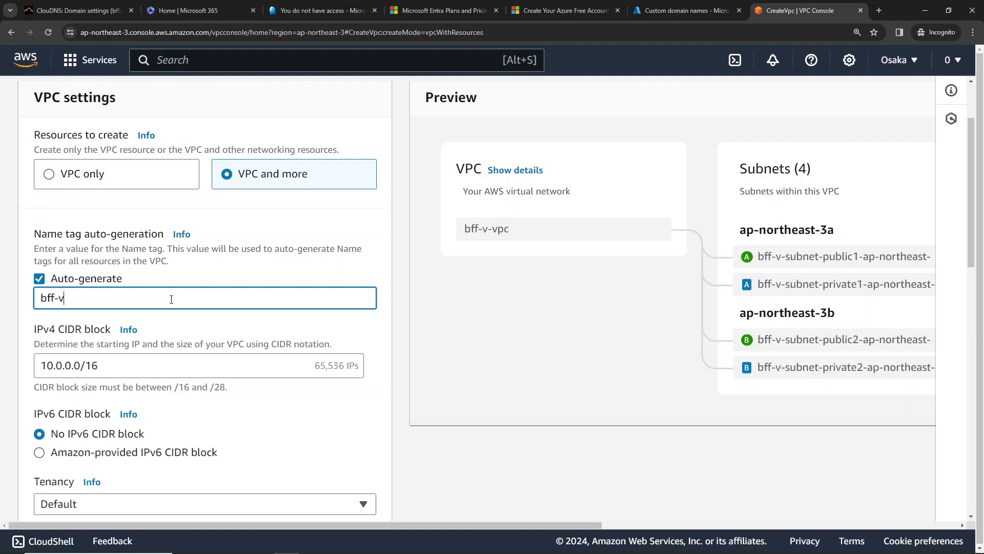
text(pc)
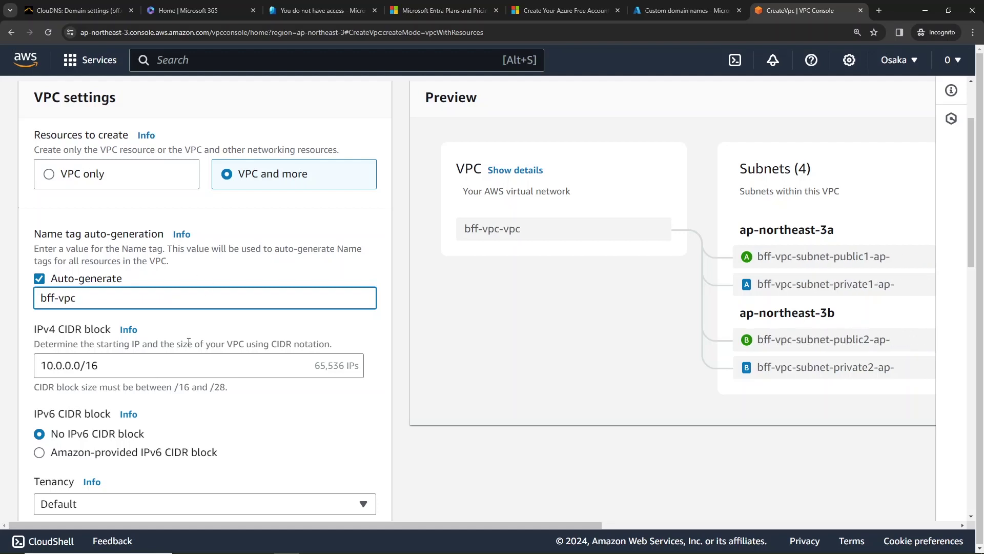
scroll(188, 342, down, 2)
scroll(198, 302, down, 2)
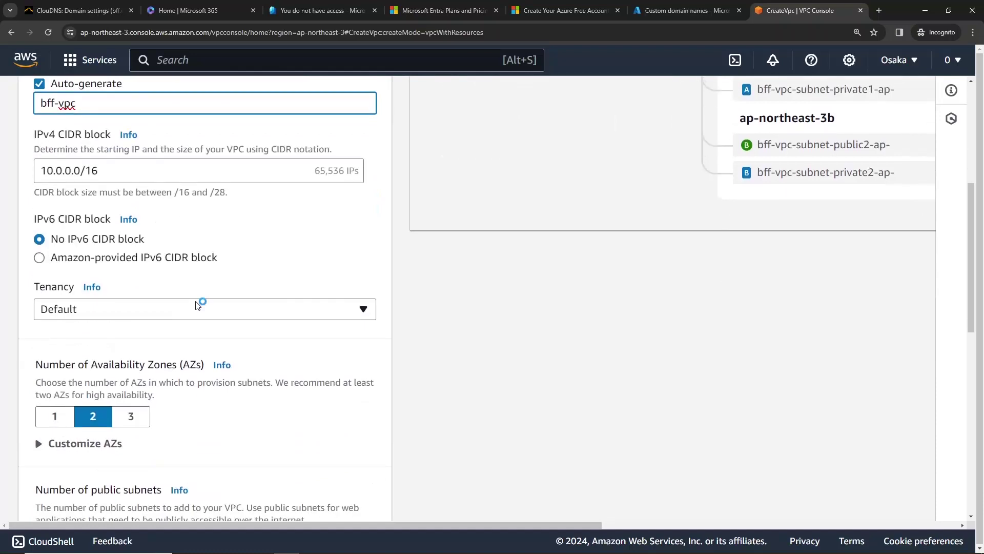
click(186, 310)
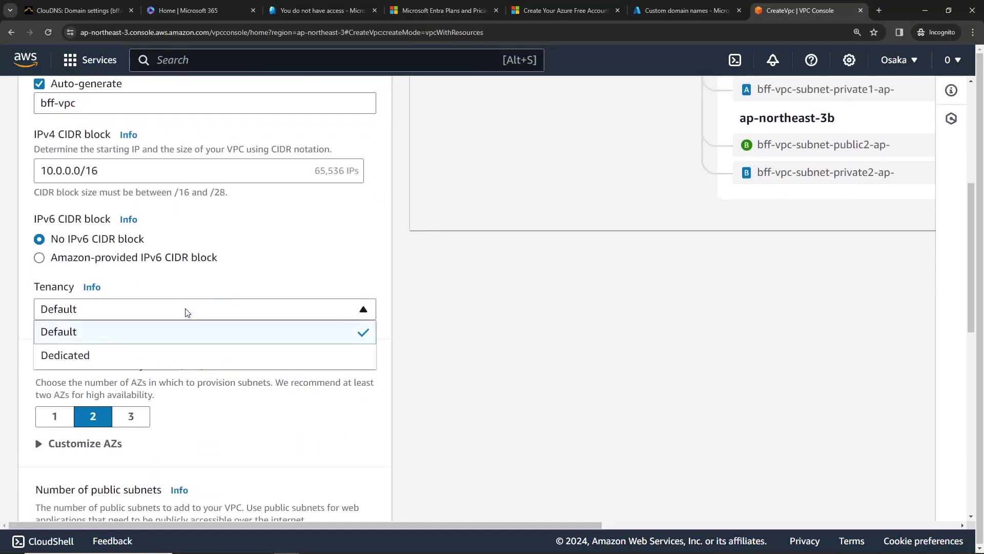
click(272, 278)
scroll(272, 278, down, 1)
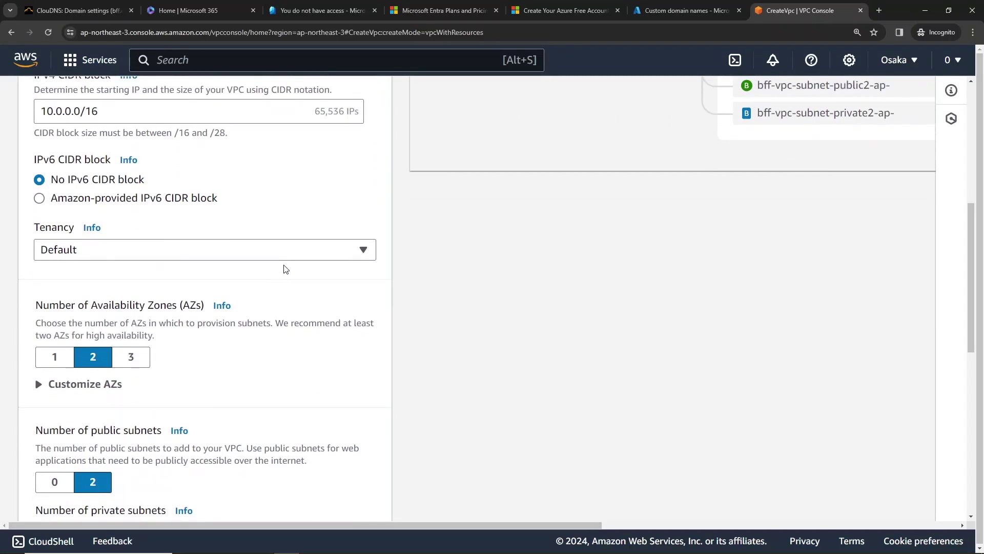
click(301, 252)
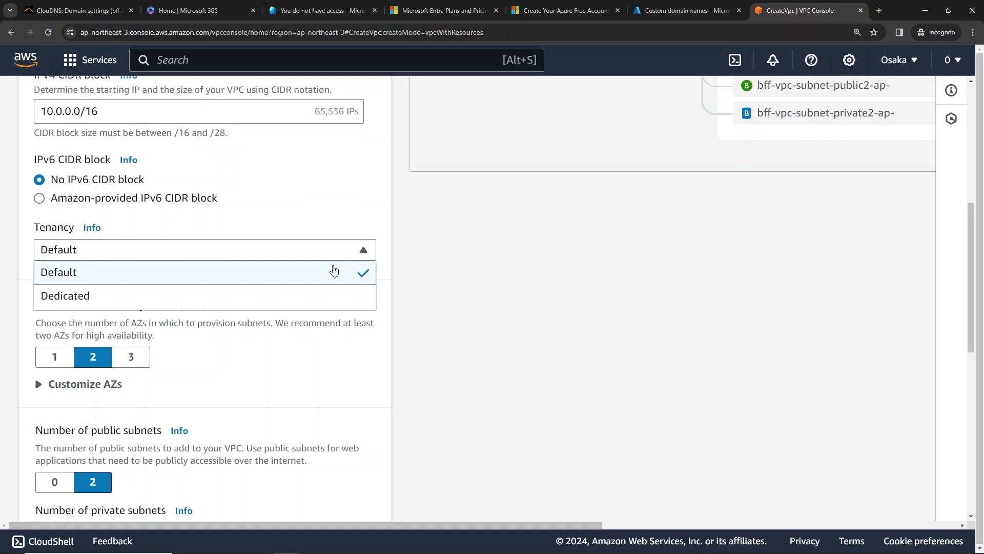
click(272, 392)
Step: Expand the availability zone customization and set the number of Availability Zones to 1
click(272, 392)
scroll(272, 396, down, 2)
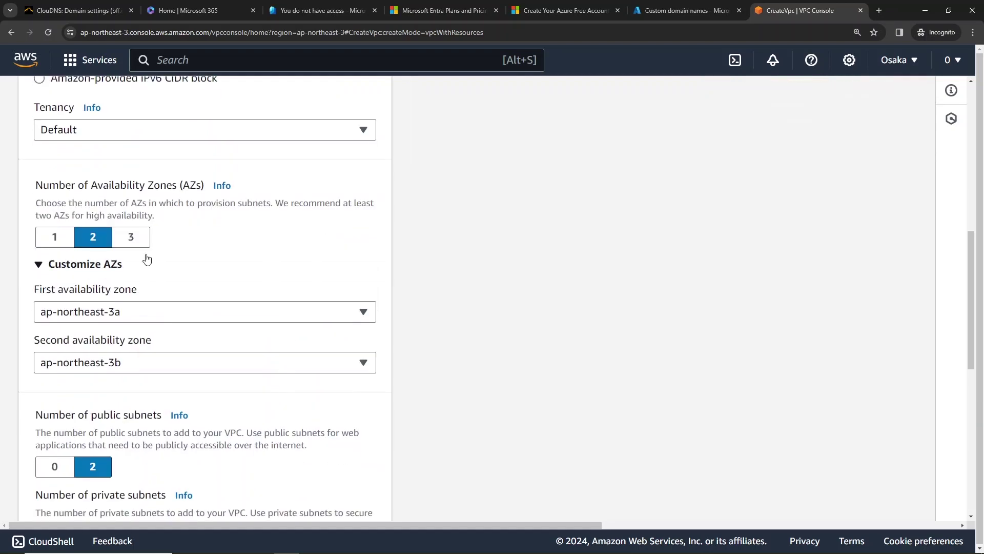
click(60, 238)
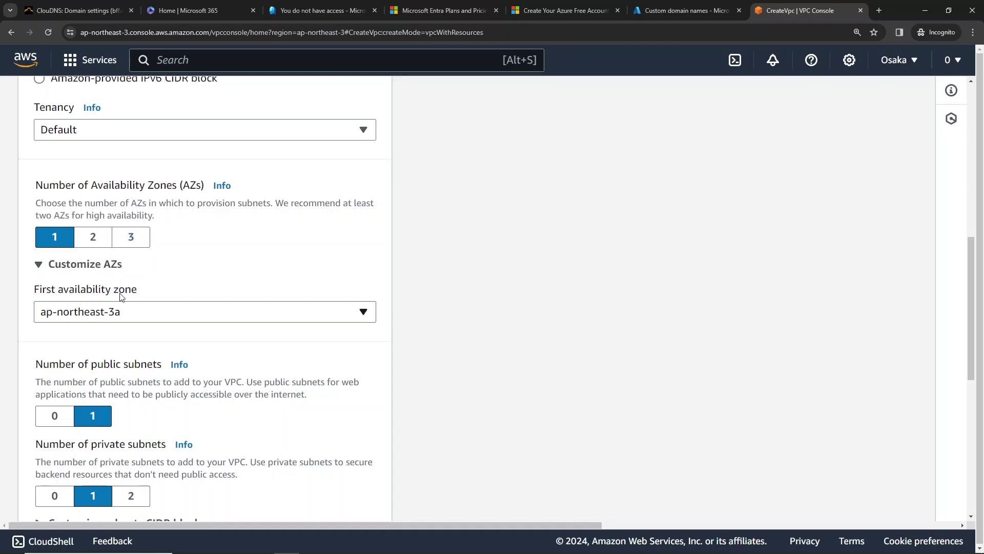
Step: Set NAT gateways to In 1 AZ and VPC endpoints to None
scroll(146, 308, down, 3)
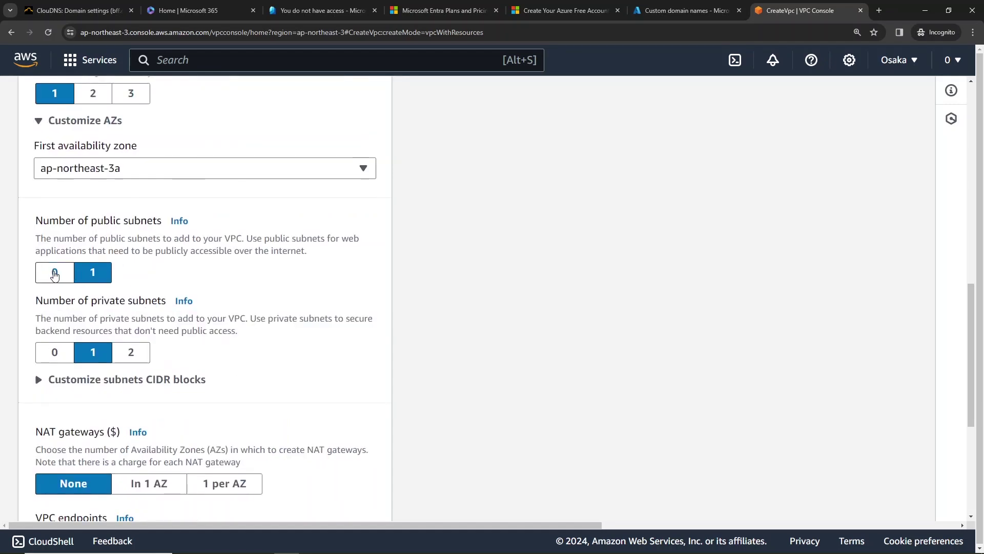
scroll(89, 294, down, 2)
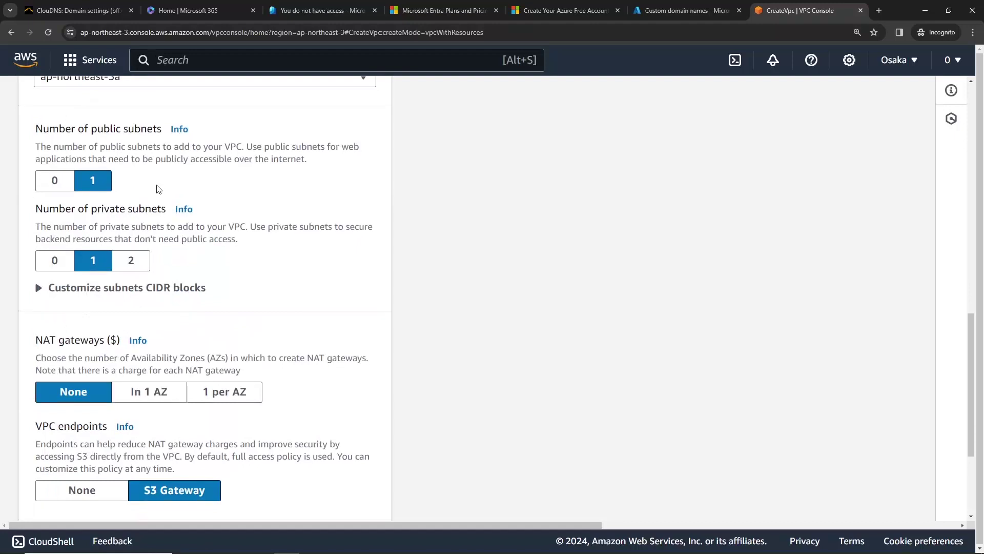
scroll(159, 189, down, 3)
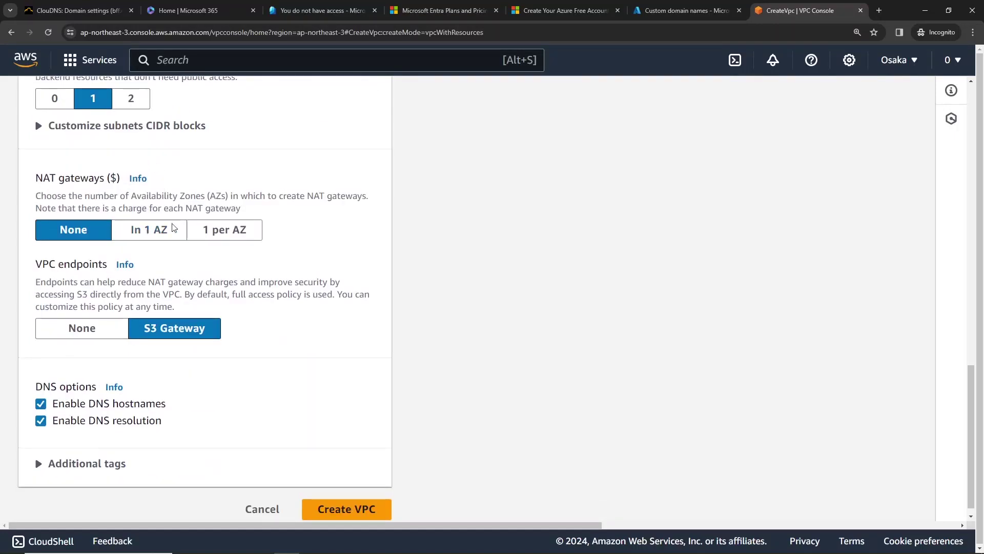
click(147, 232)
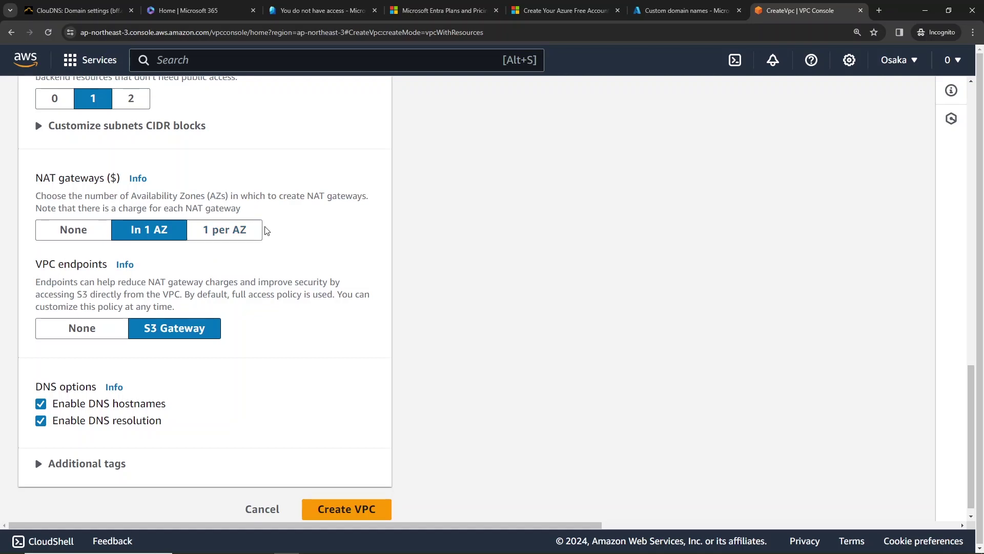
scroll(265, 233, down, 1)
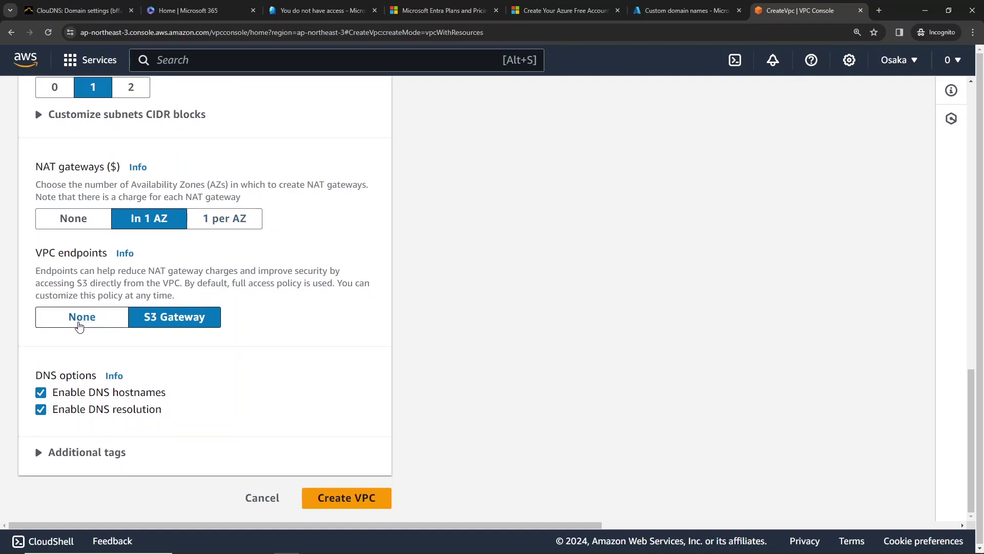
click(79, 324)
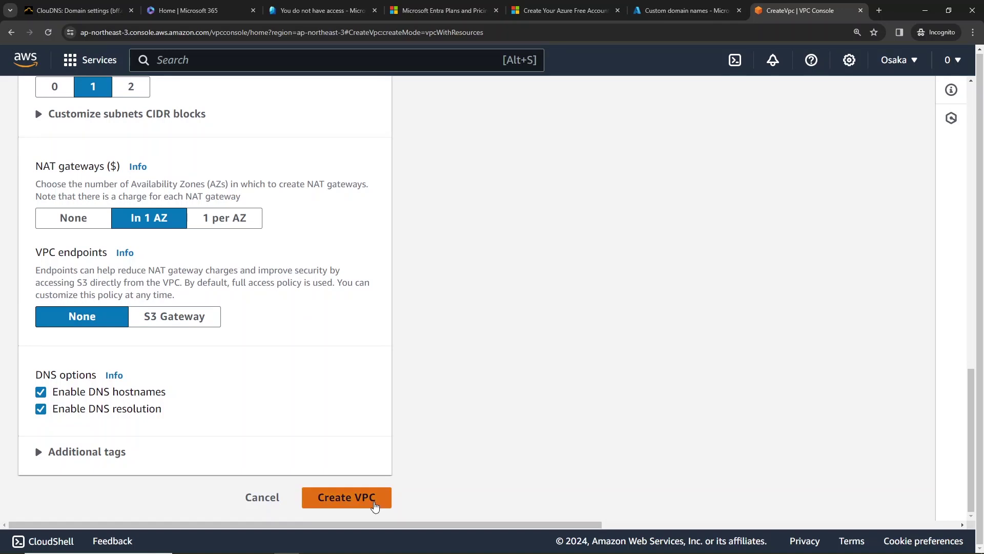
Step: Create the VPC with its resources and open the new VPC's details once the workflow finishes
click(375, 505)
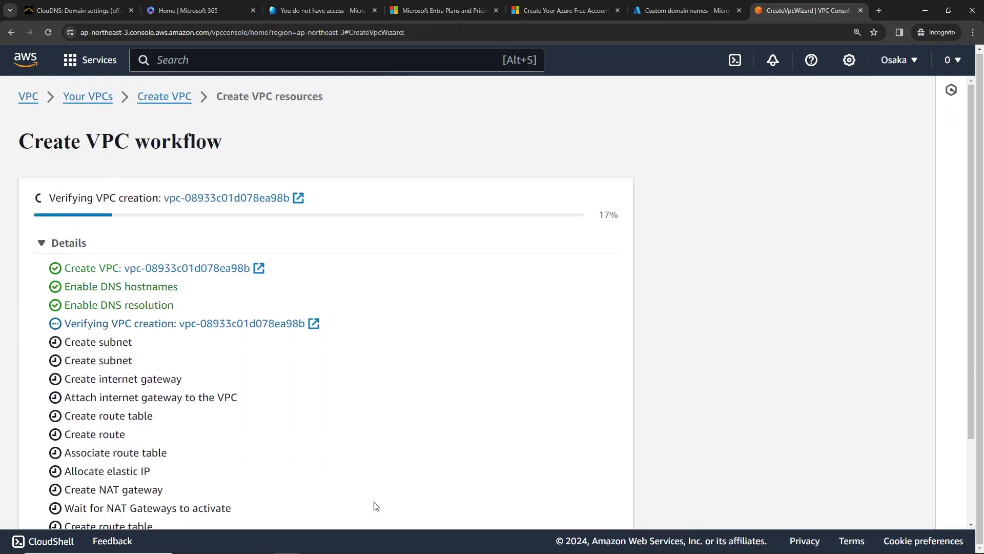
scroll(375, 506, down, 1)
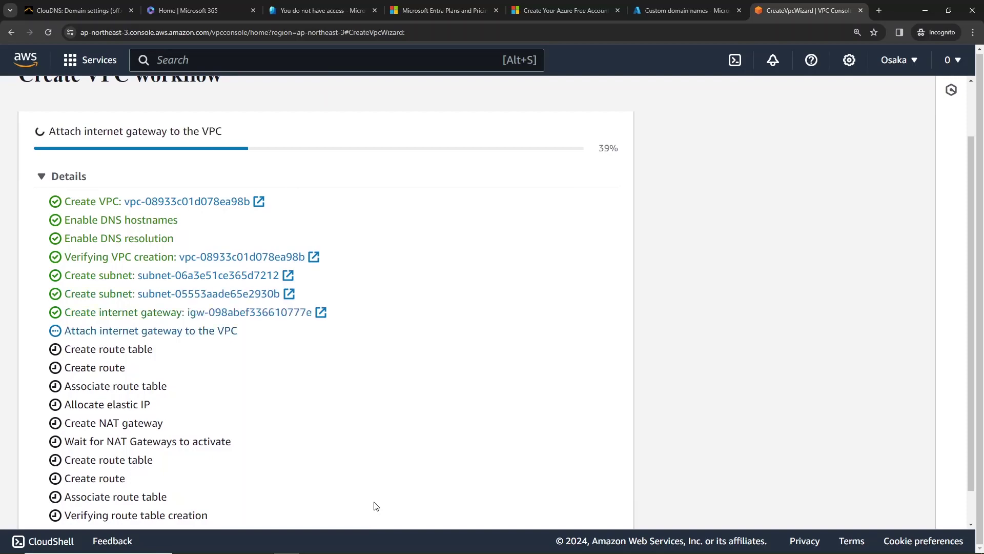
scroll(391, 435, down, 1)
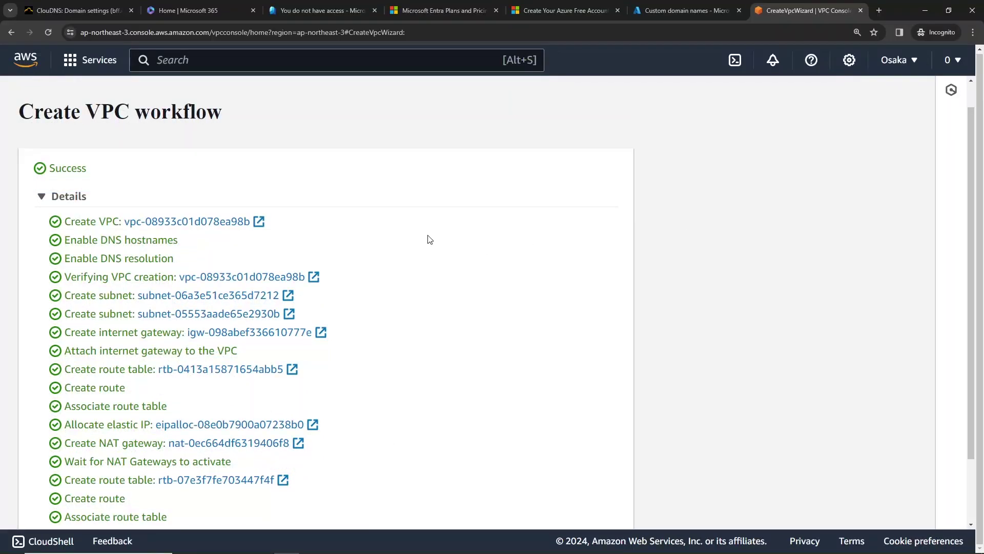
scroll(430, 240, down, 2)
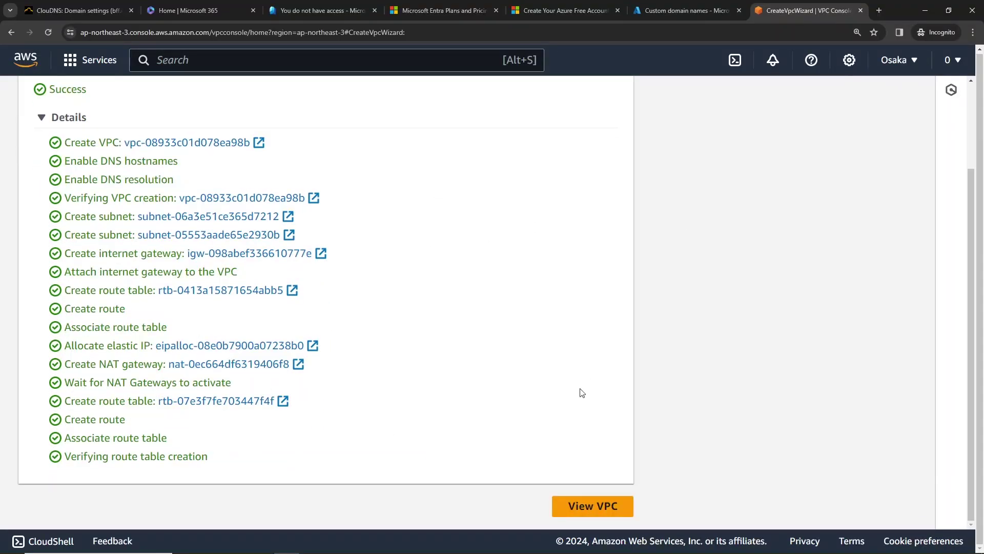
click(598, 507)
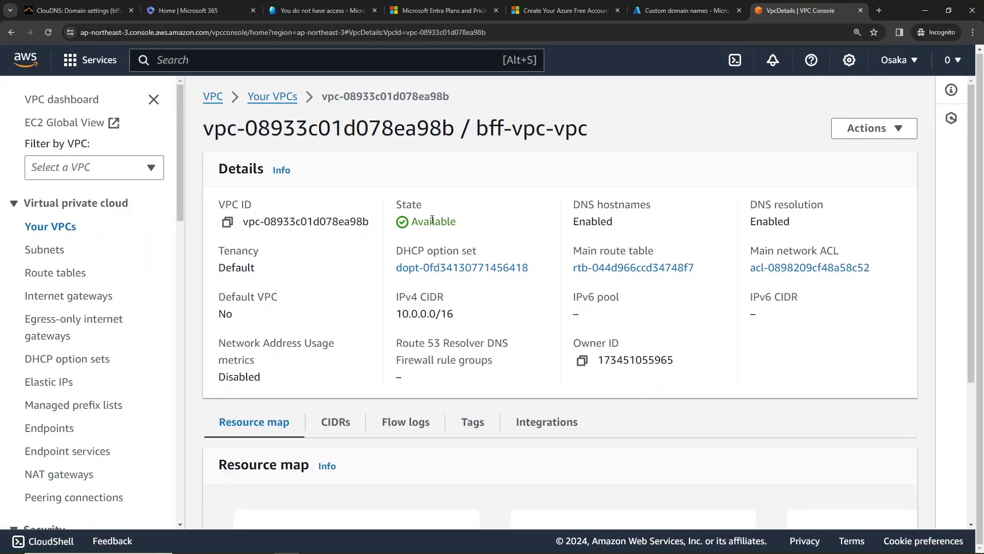
Step: Examine the VPC's resource map, following its subnets, route tables and network connections
scroll(373, 360, down, 4)
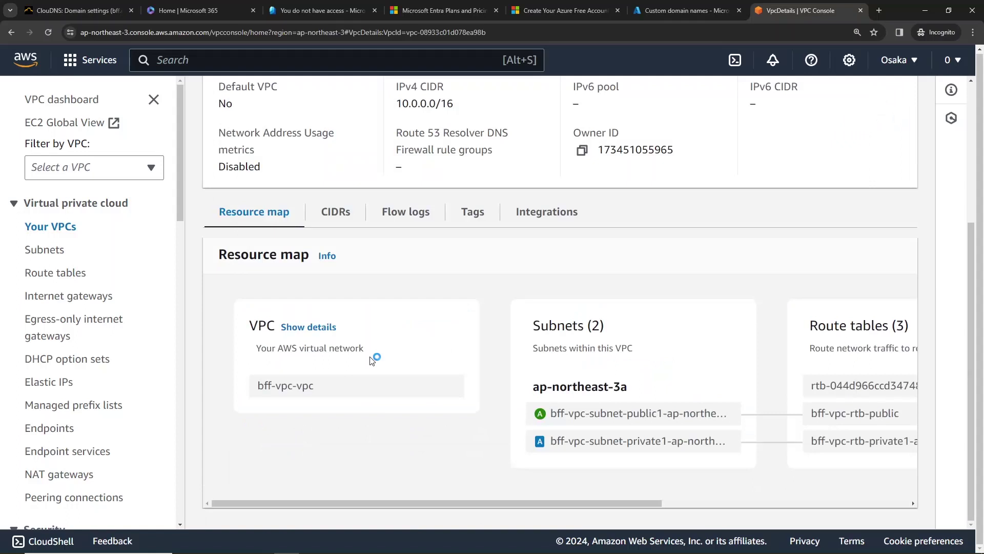
scroll(370, 359, right, 3)
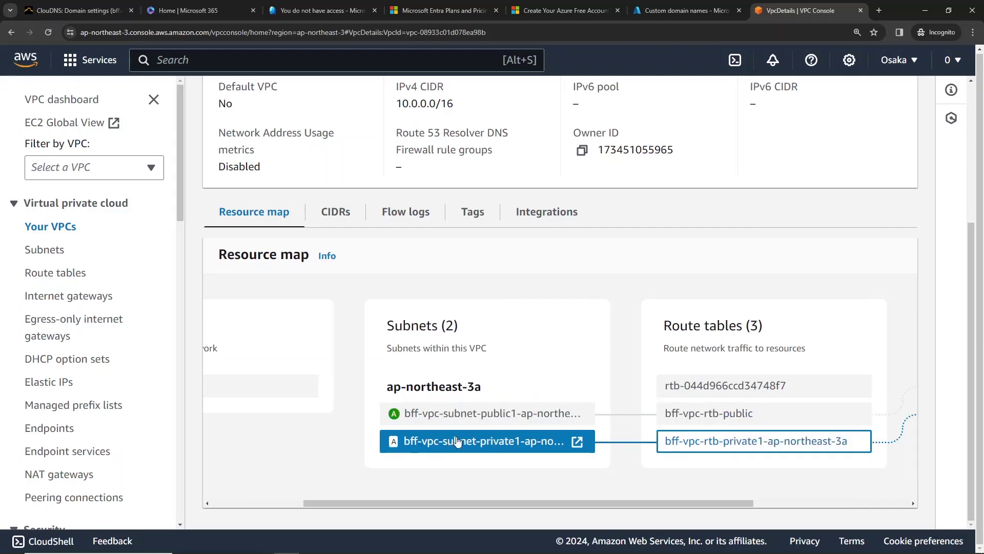
scroll(533, 391, right, 1)
scroll(533, 391, right, 4)
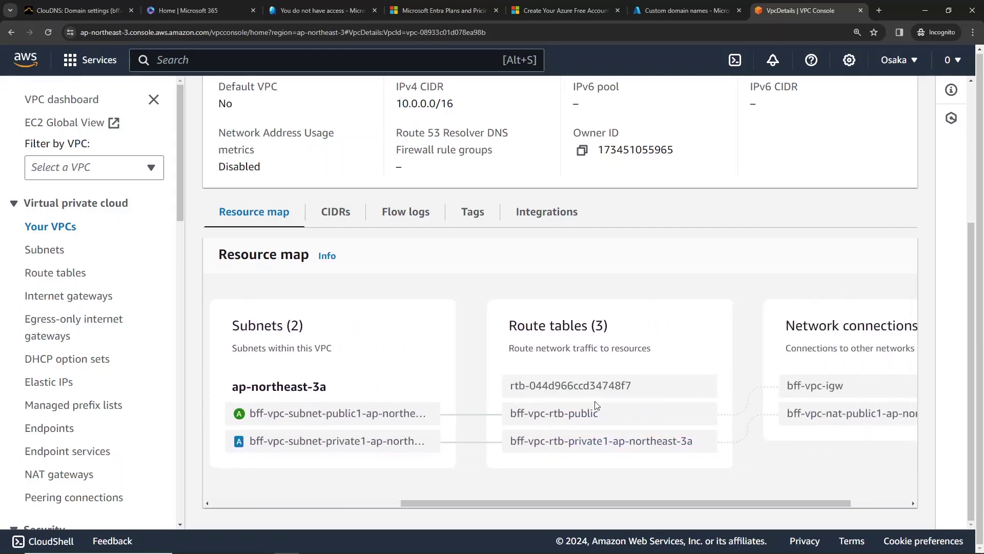
scroll(621, 441, right, 3)
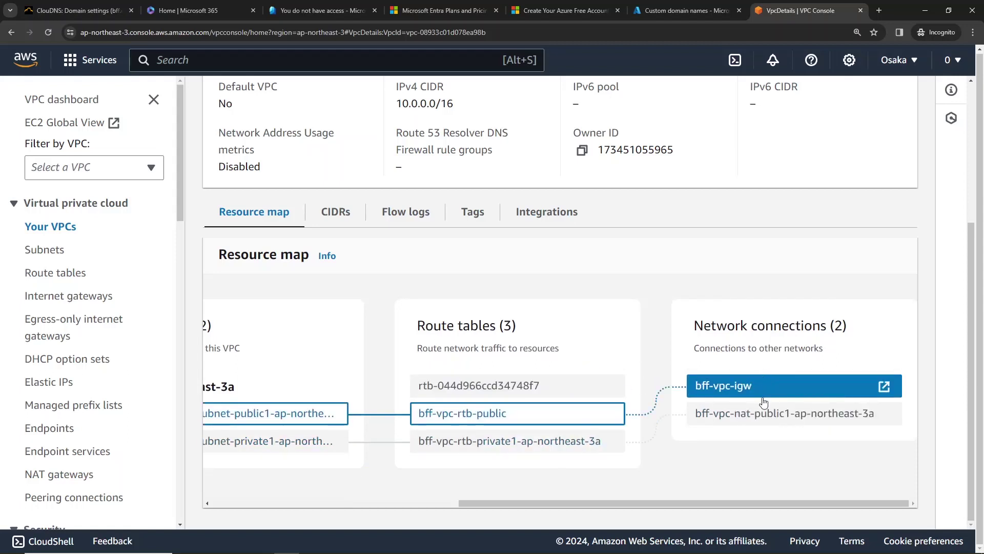
scroll(536, 276, left, 8)
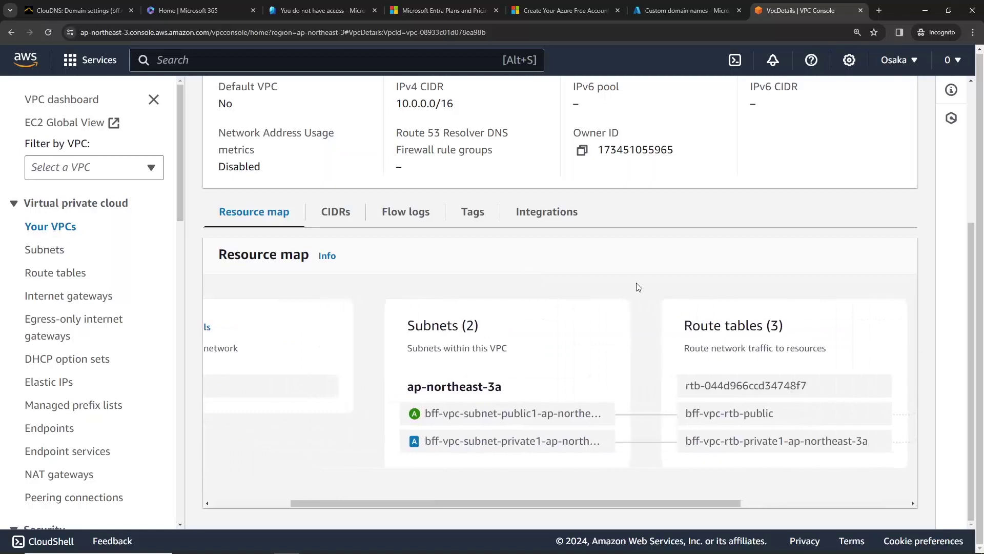
scroll(641, 286, left, 5)
scroll(555, 299, right, 5)
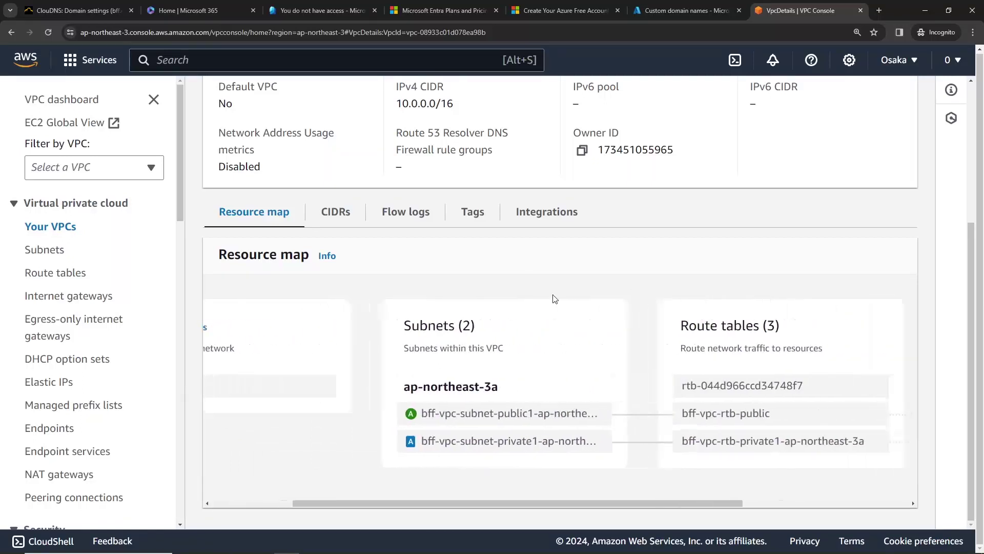
scroll(554, 299, right, 3)
Step: Refresh the list of route tables and open bff-vpc-rtb-private1-ap-northeast-3a
click(59, 274)
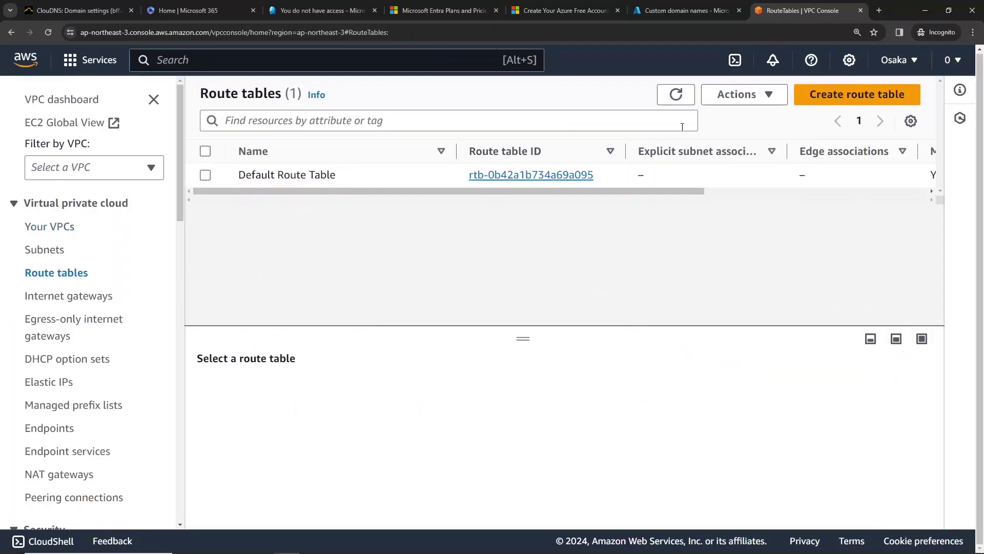
click(667, 102)
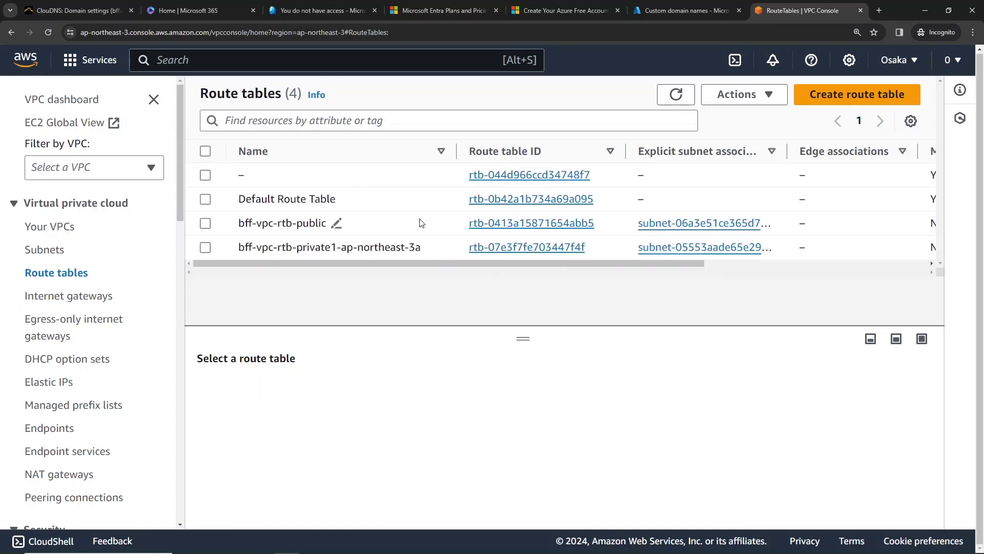
click(552, 248)
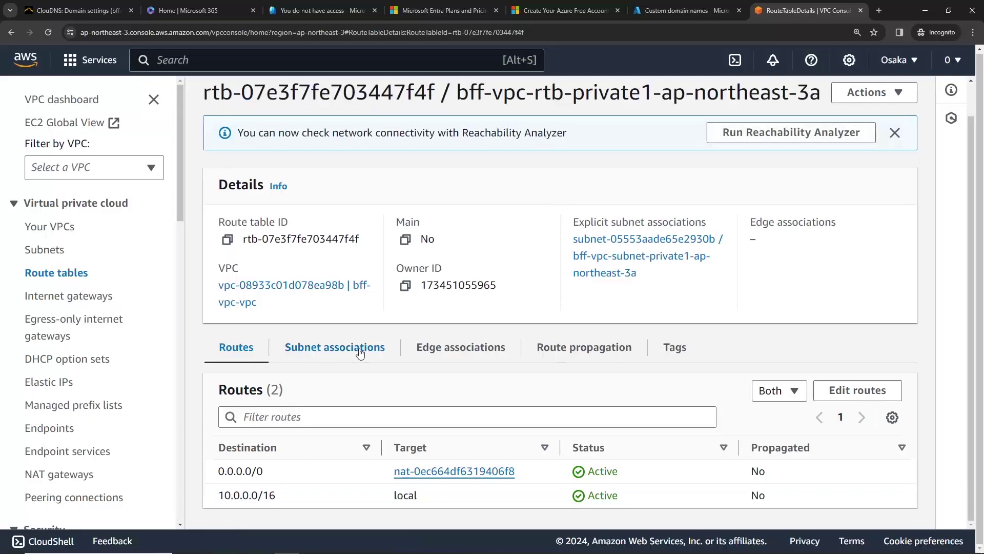
Step: Review the private route table's subnet associations and routes, and return to the route tables list
click(334, 347)
scroll(254, 297, down, 2)
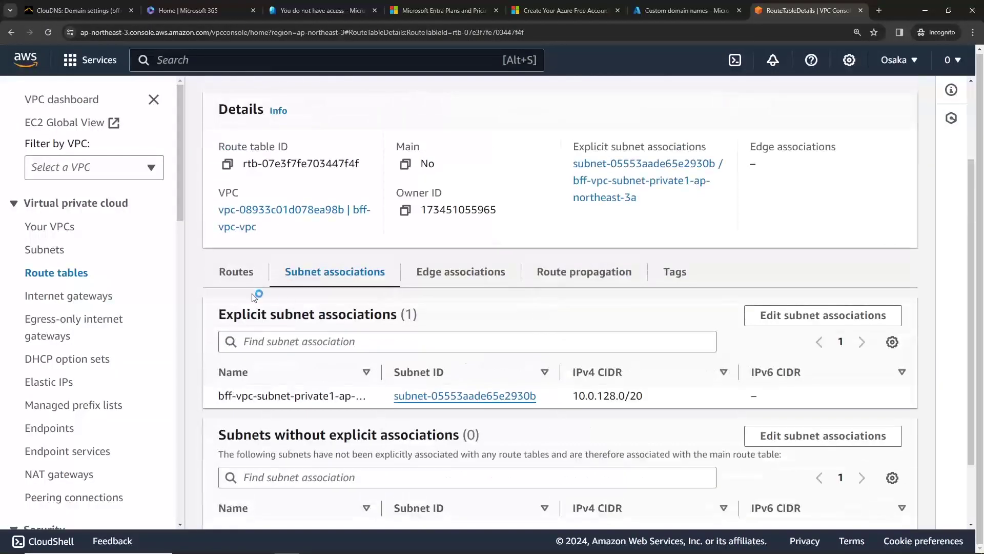
click(234, 275)
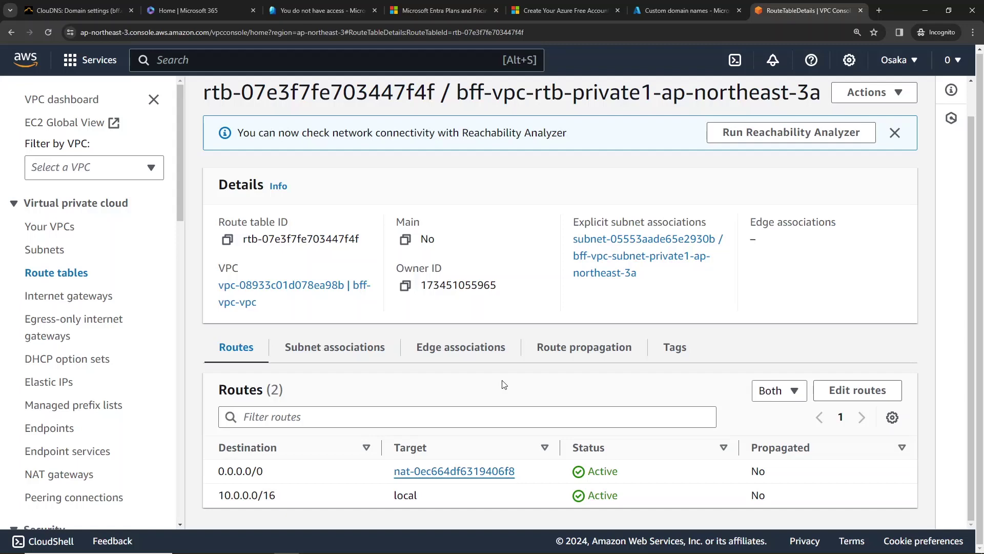
scroll(518, 374, up, 1)
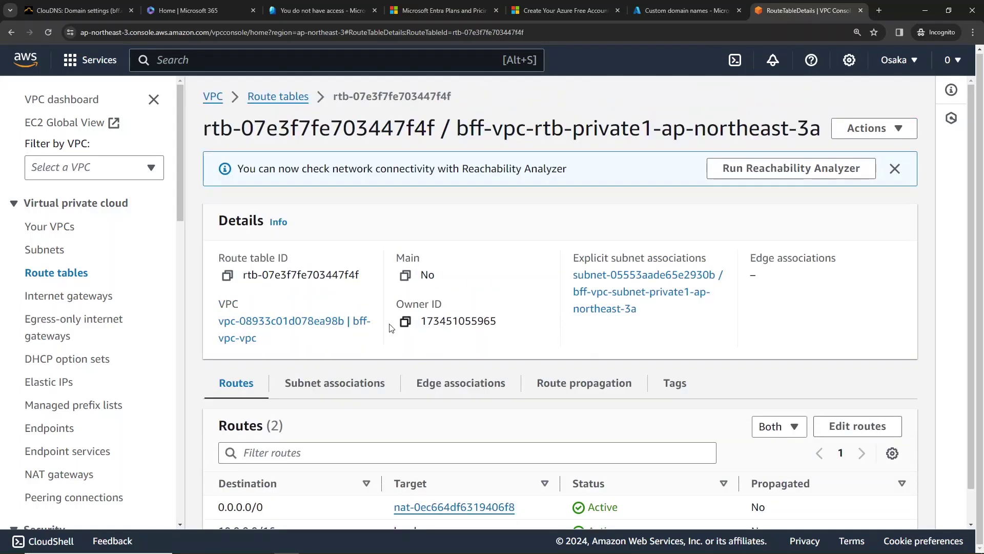
click(291, 103)
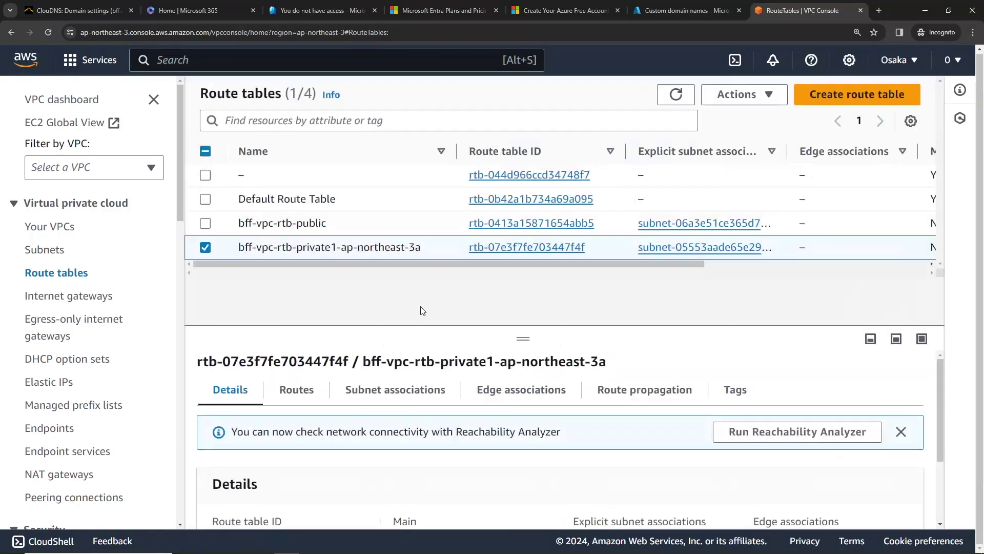
Step: Open the bff-vpc-rtb-public route table, review its details and routes, and return to the route tables list
scroll(545, 187, right, 5)
scroll(545, 187, left, 5)
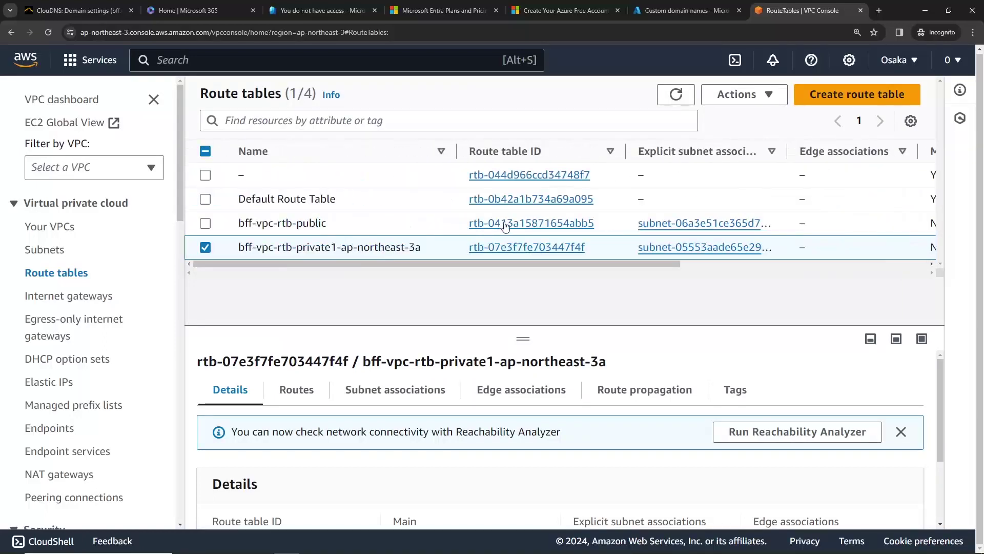
click(506, 223)
scroll(359, 418, down, 1)
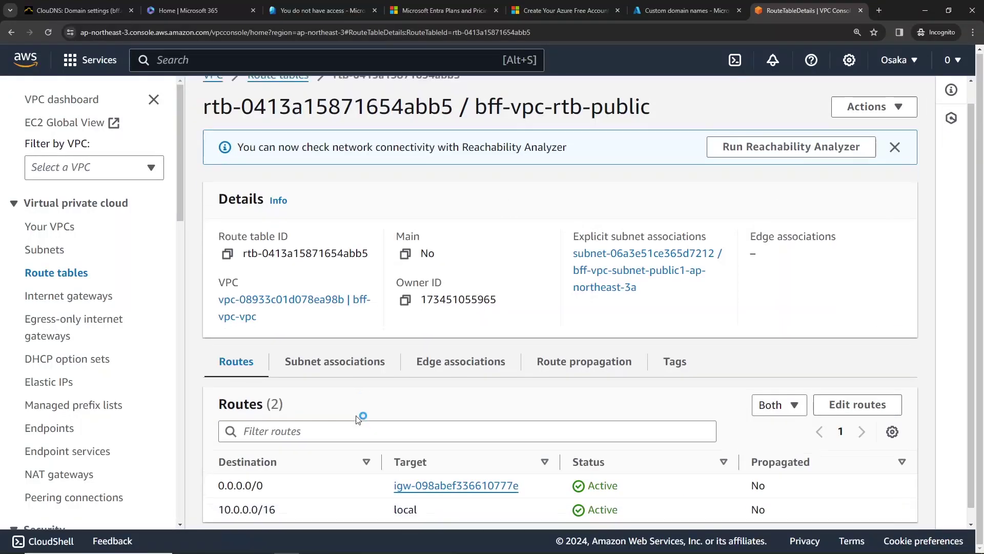
scroll(384, 308, up, 1)
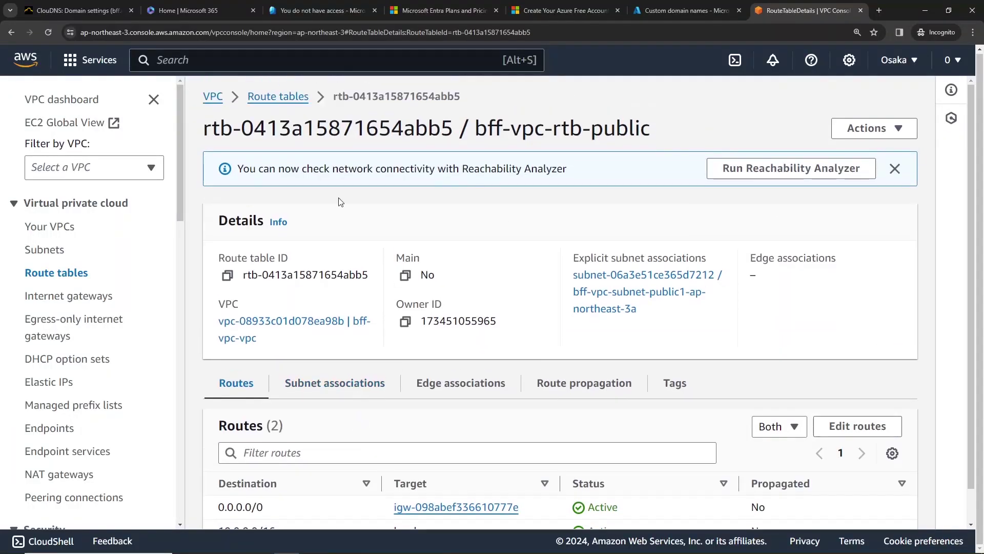
click(289, 96)
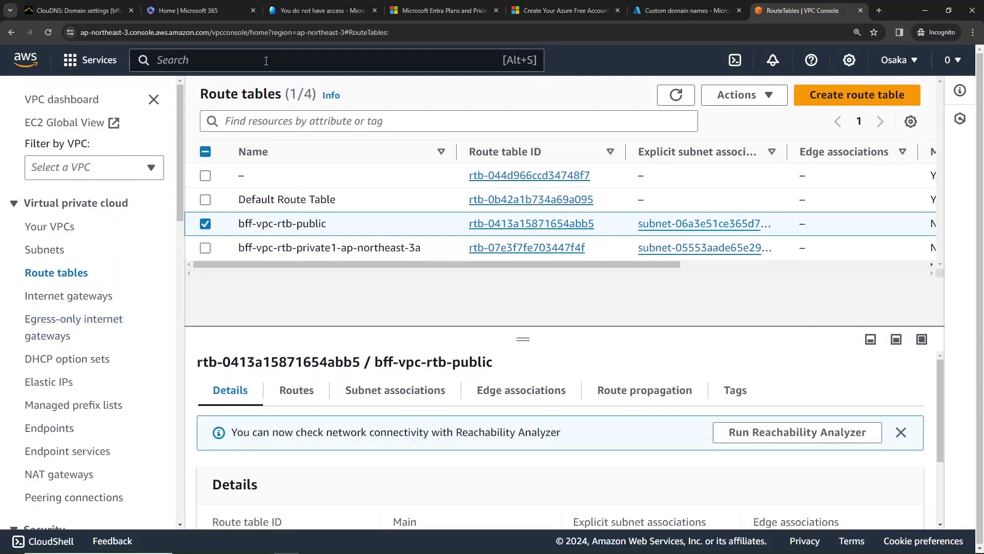
Step: Search the services for ec2, open EC2 and start launching a new instance
click(266, 60)
text(ec2)
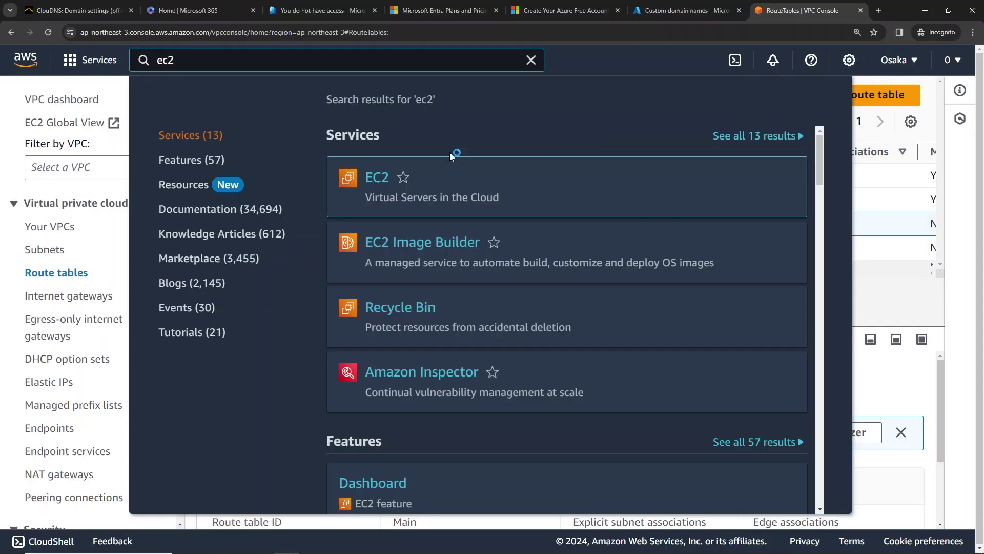
click(373, 177)
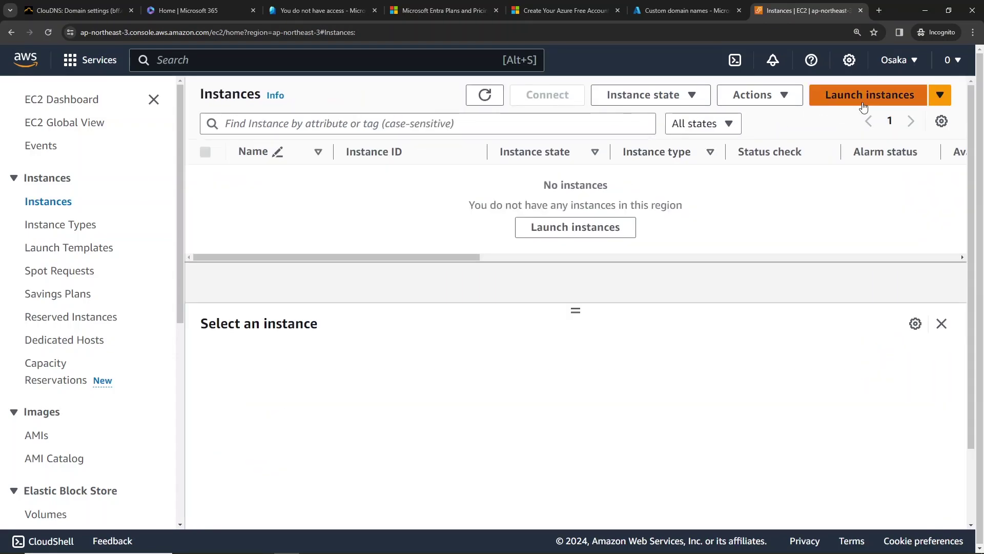
click(864, 107)
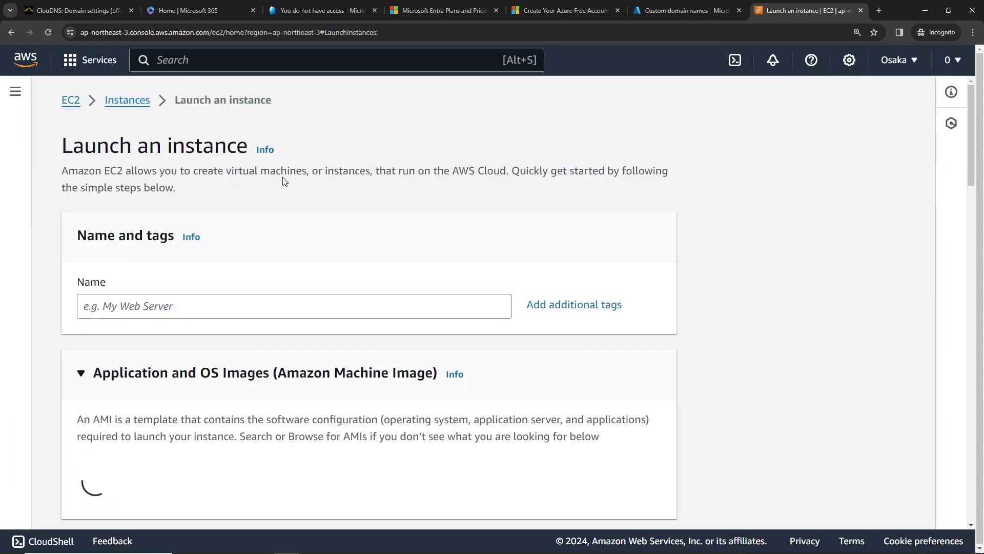
Step: Name the new instance Bastion-Host
click(184, 309)
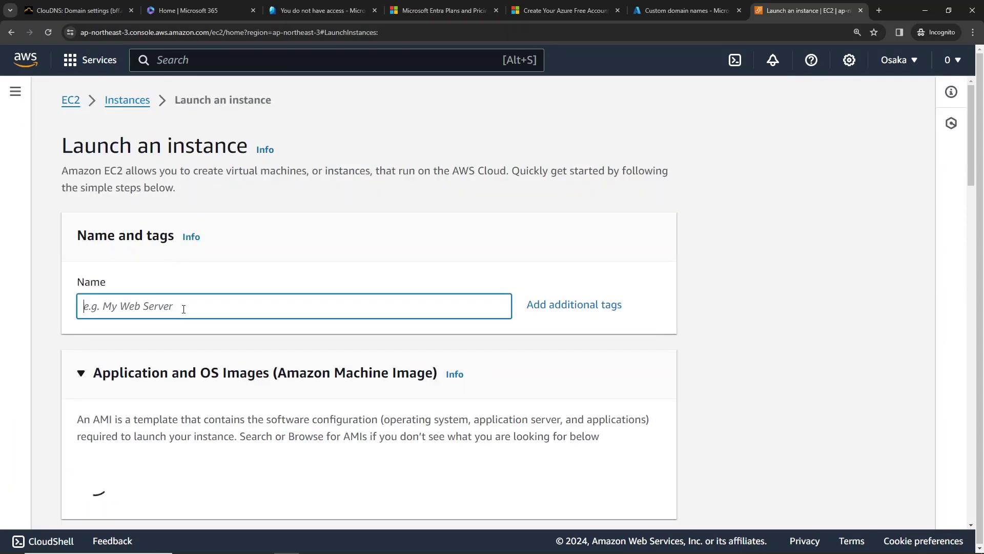
text(Bast)
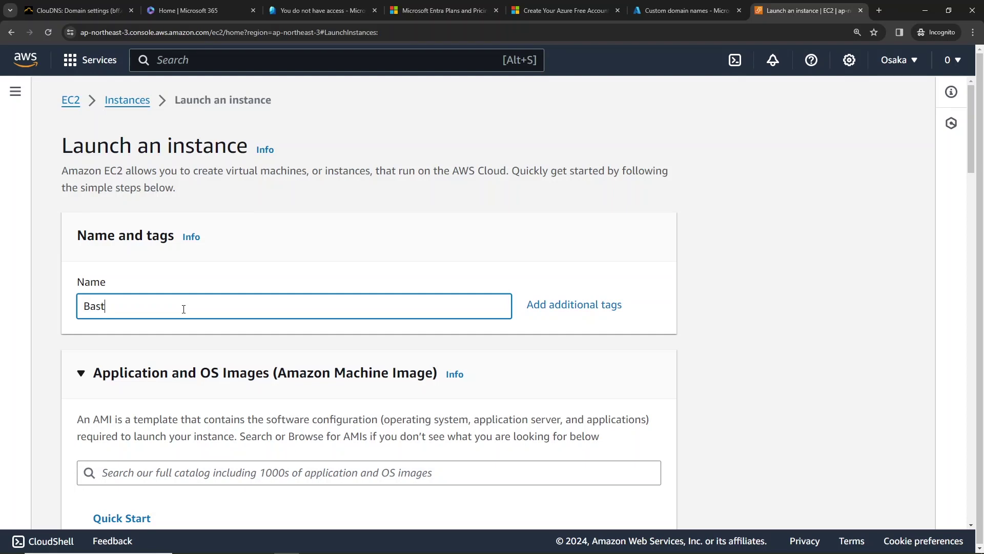
text(ion-HQe)
key(BackSpace)
key(BackSpace)
text(ost)
Step: Select the Microsoft Windows Server 2016 Base machine image from the Windows images for the instance
scroll(184, 308, down, 5)
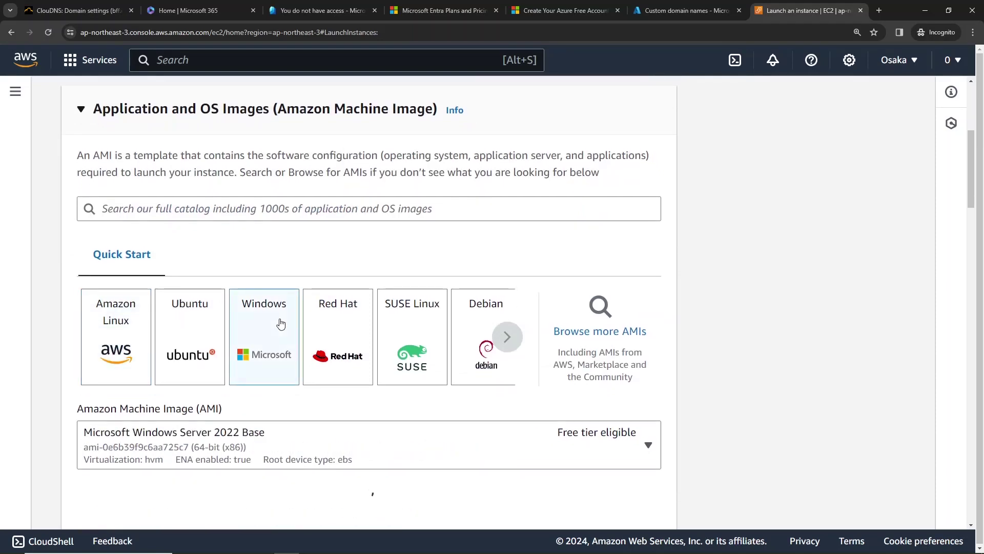
scroll(280, 324, down, 4)
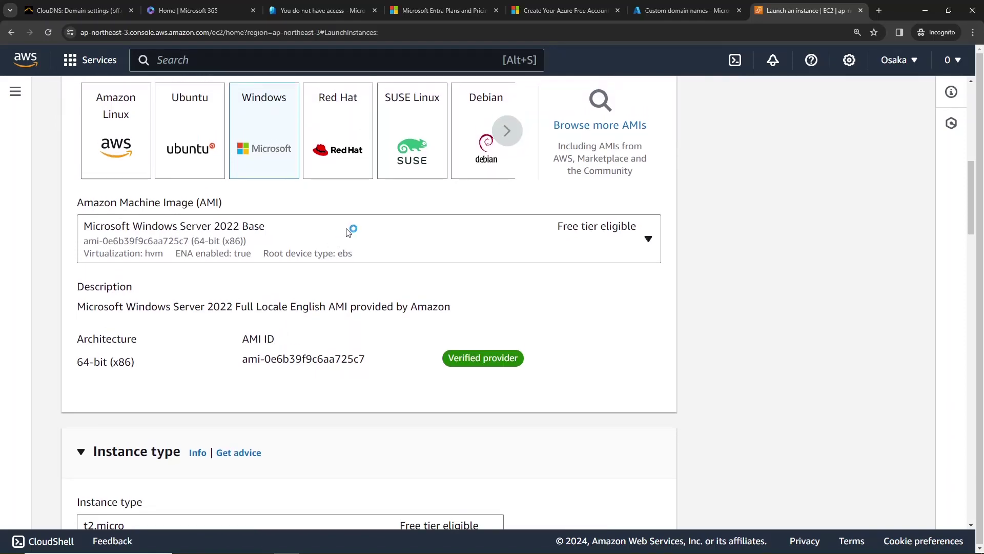
click(352, 232)
scroll(374, 387, down, 1)
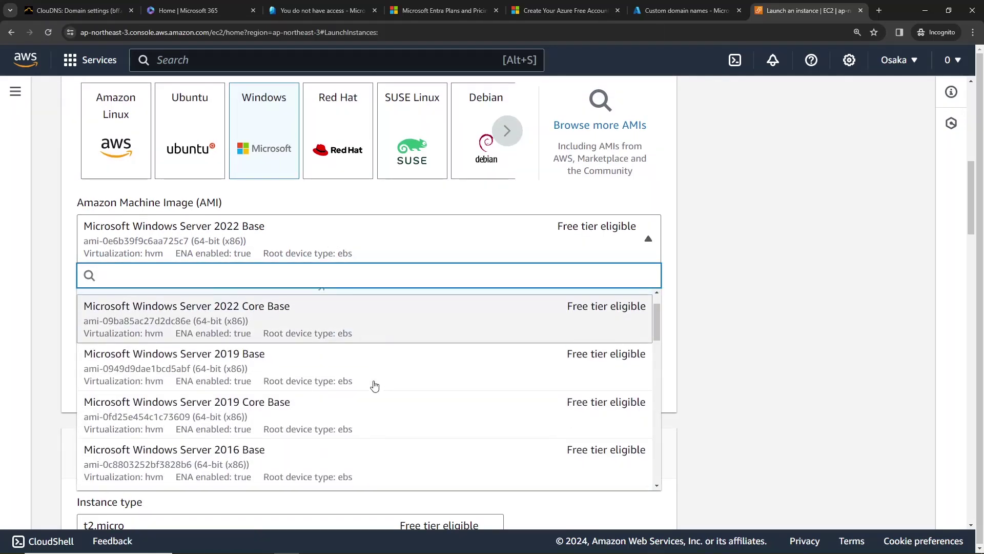
scroll(373, 386, down, 3)
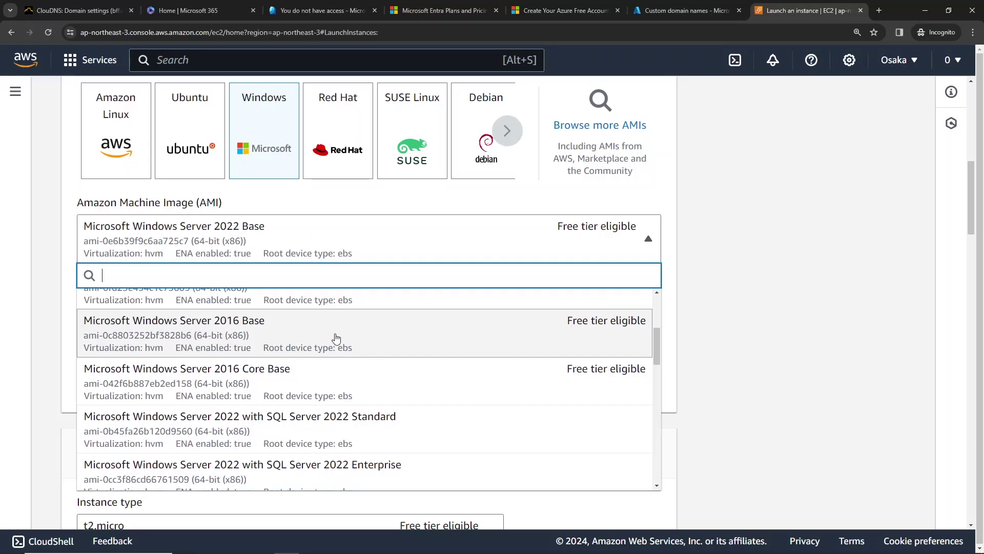
click(334, 335)
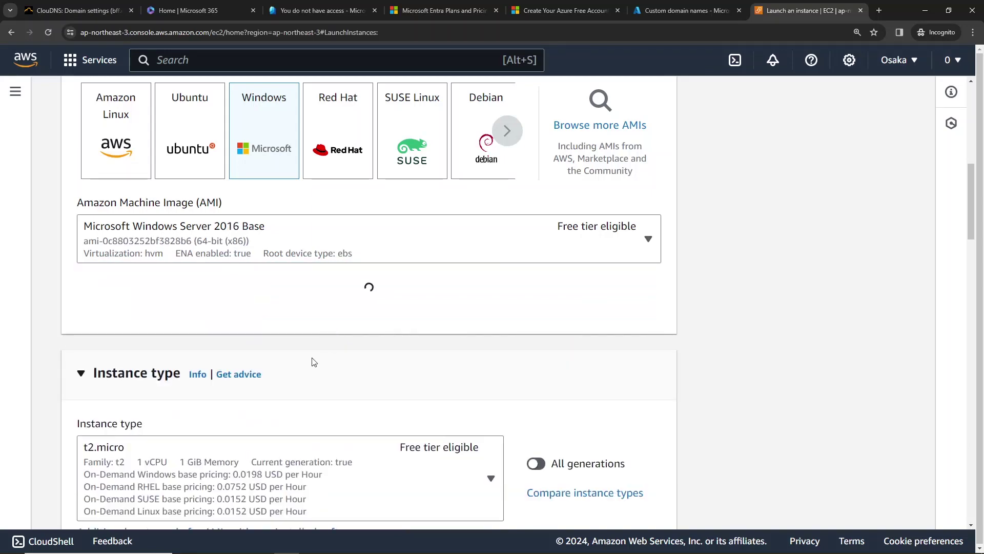
Step: Keep the t2.micro instance type and select the existing key pair 0 for login
scroll(357, 322, down, 2)
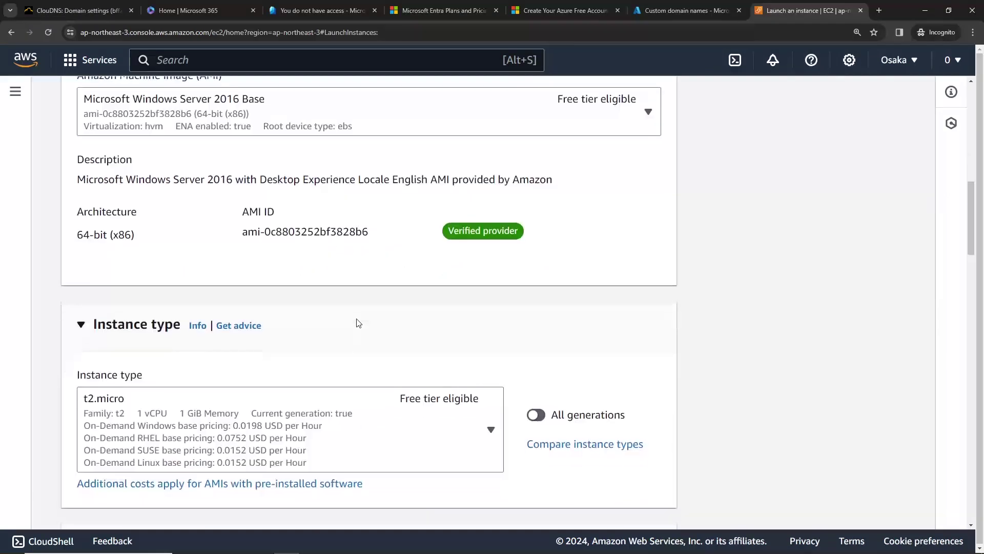
scroll(358, 323, down, 2)
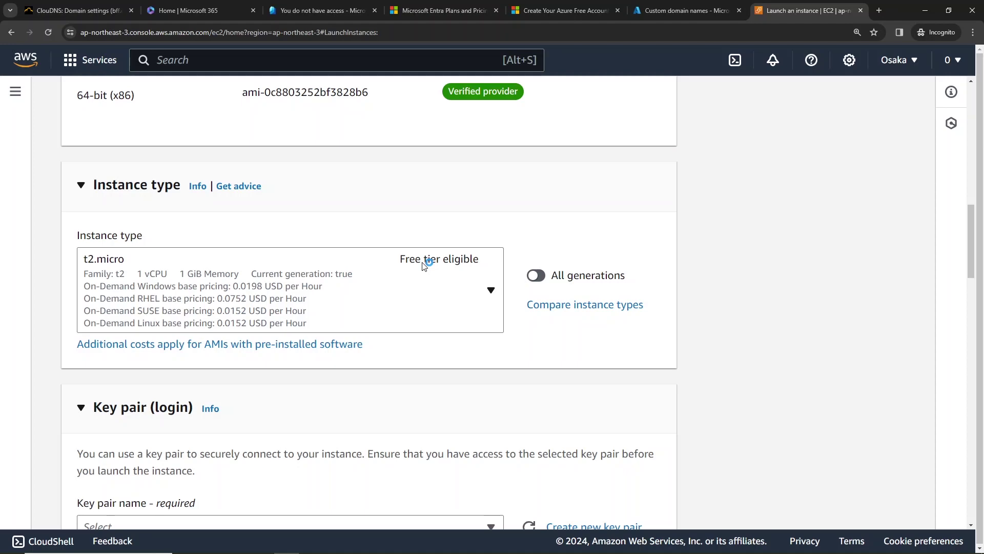
scroll(424, 264, down, 5)
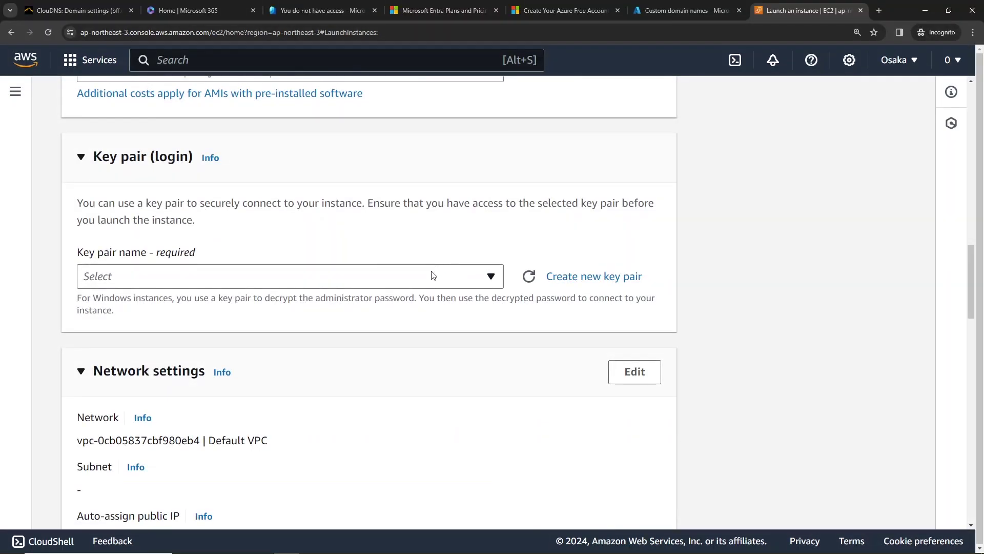
click(433, 275)
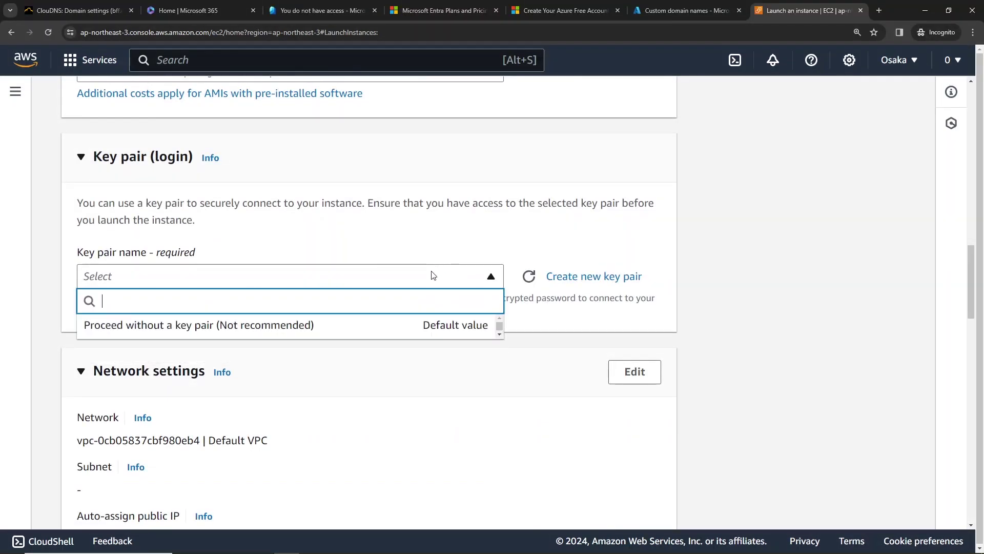
click(378, 358)
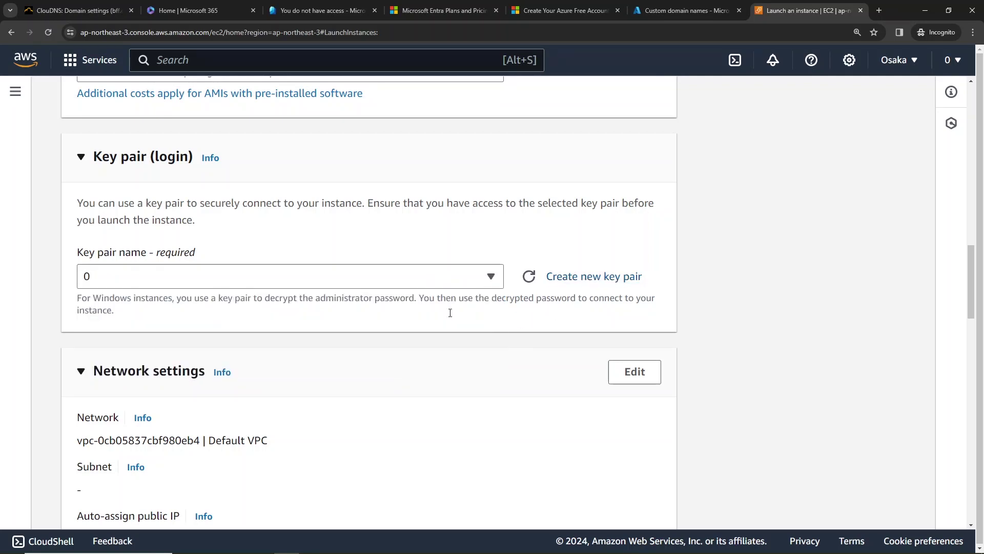
Step: Edit the instance's network settings and place it in the bff-vpc-vpc VPC
scroll(333, 340, down, 4)
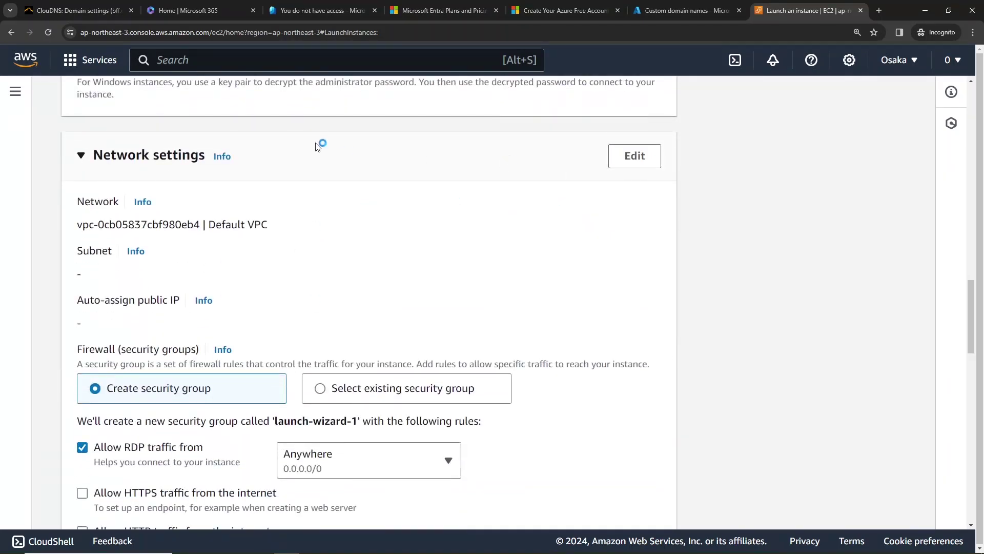
click(636, 156)
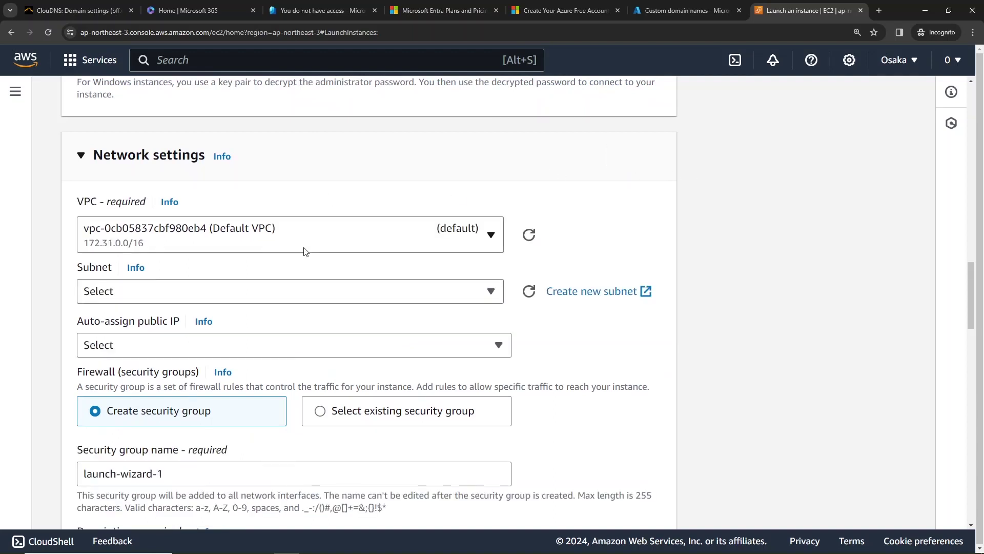
click(341, 239)
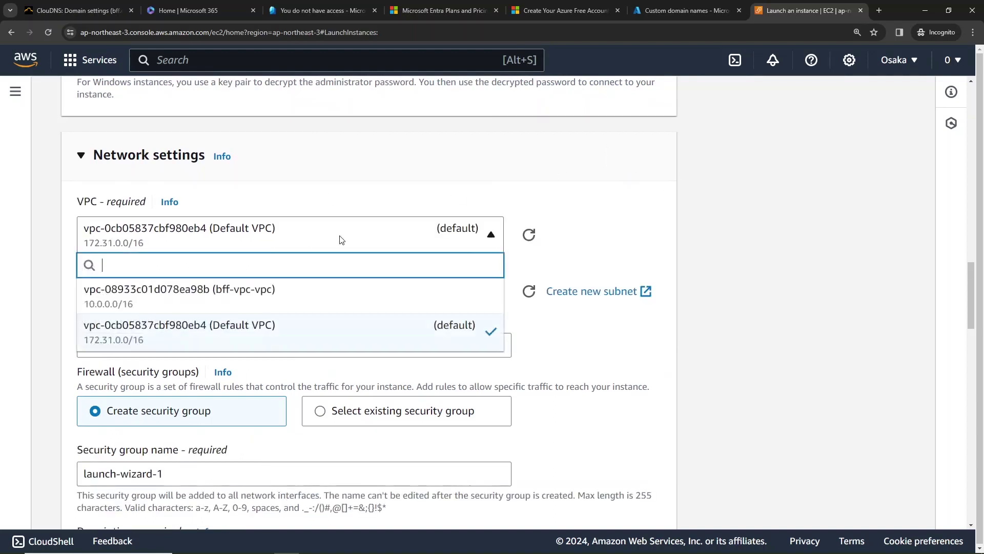
click(317, 306)
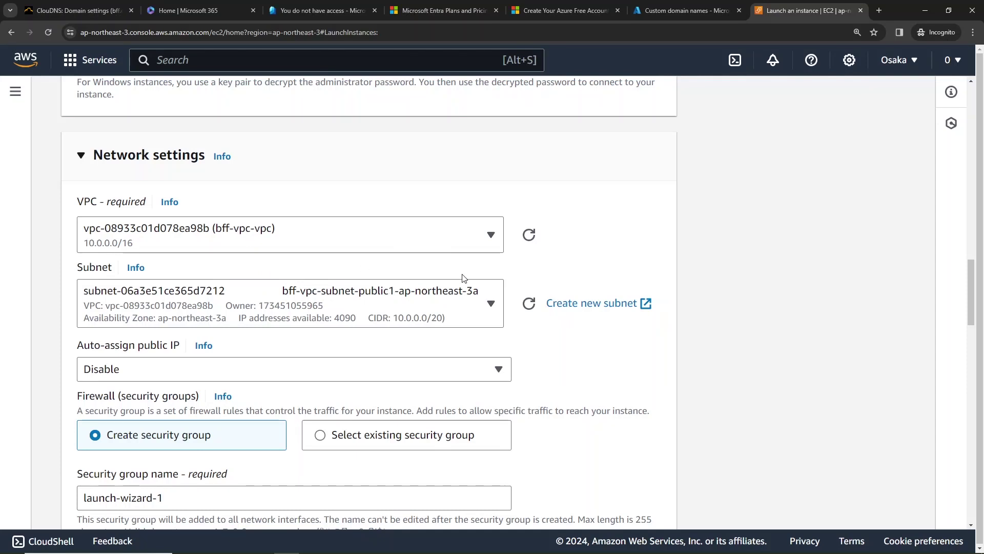
Step: Keep the bff-vpc-subnet-public1-ap-northeast-3a subnet and enable auto-assignment of a public IP
scroll(464, 280, down, 1)
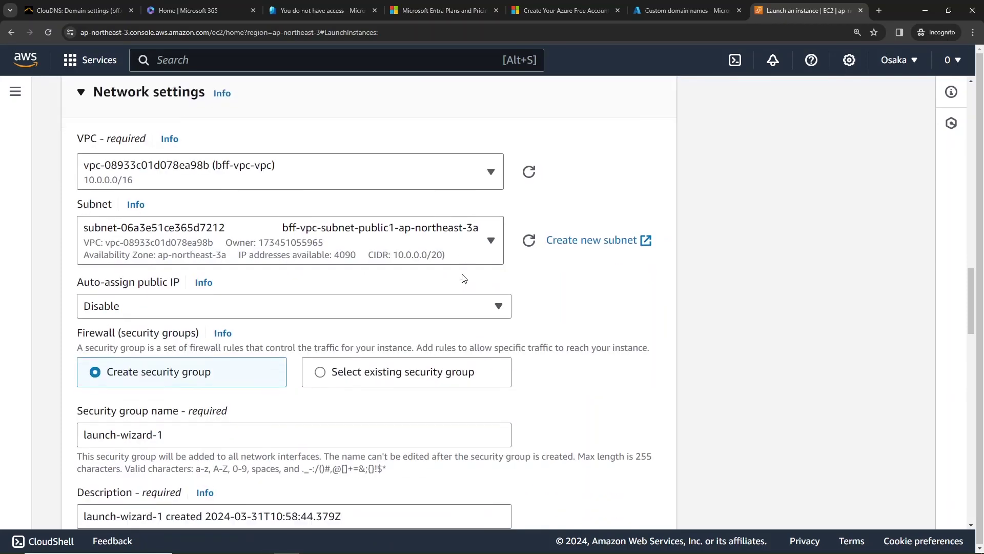
click(482, 239)
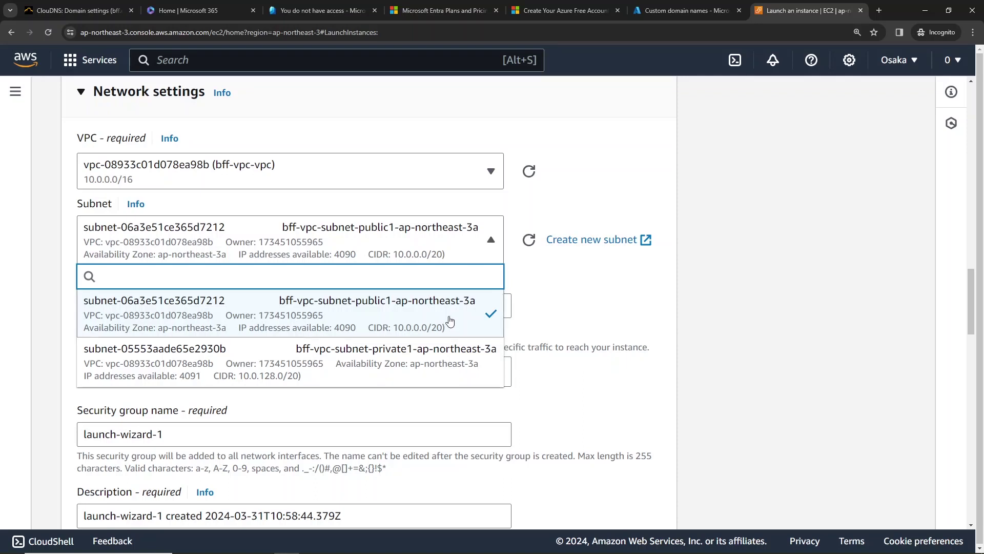
click(567, 307)
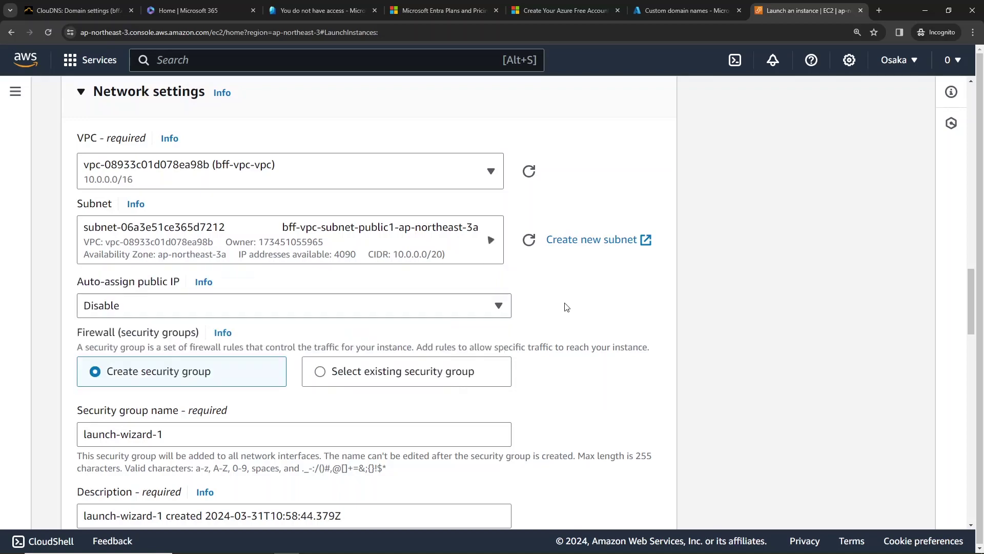
click(451, 306)
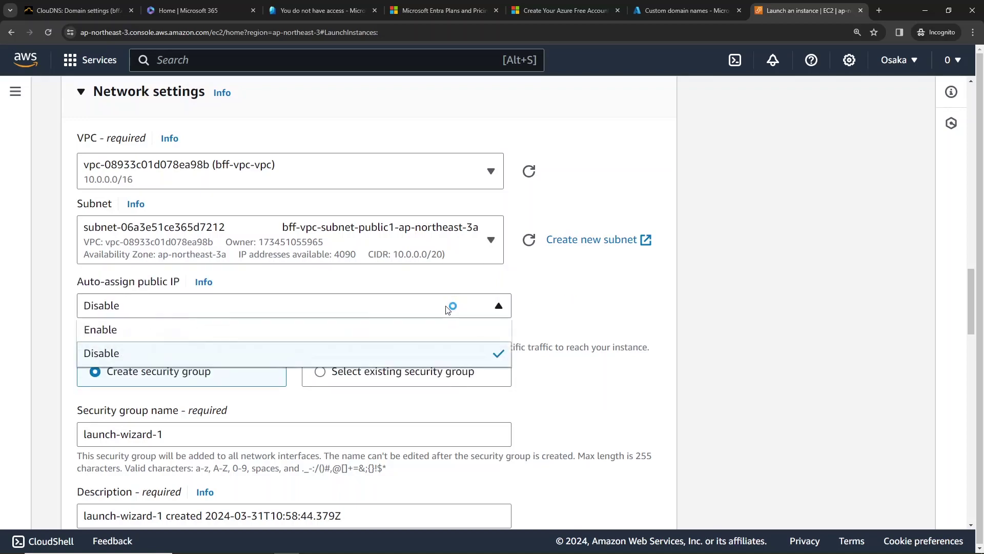
click(403, 328)
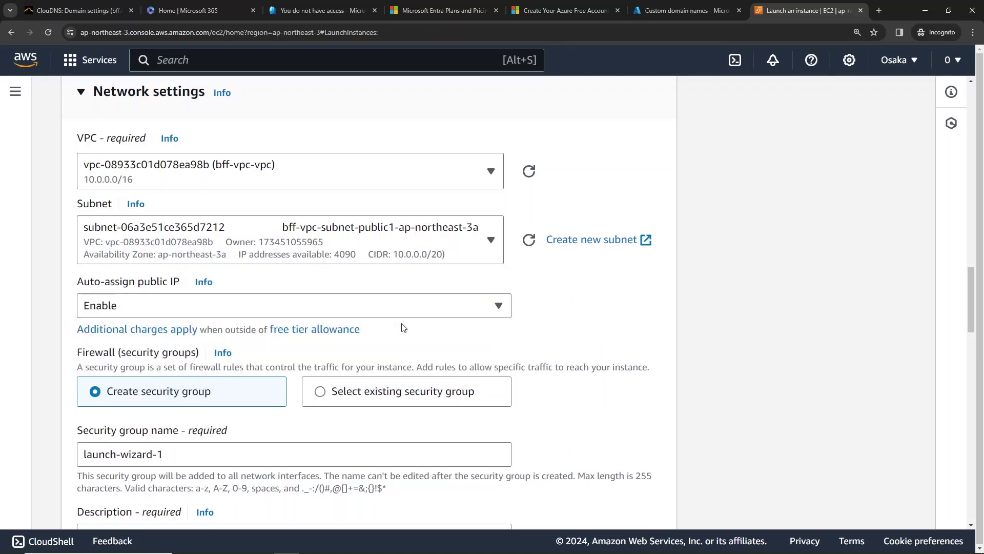
Step: Name the instance's new security group Bastion-host
scroll(402, 328, down, 2)
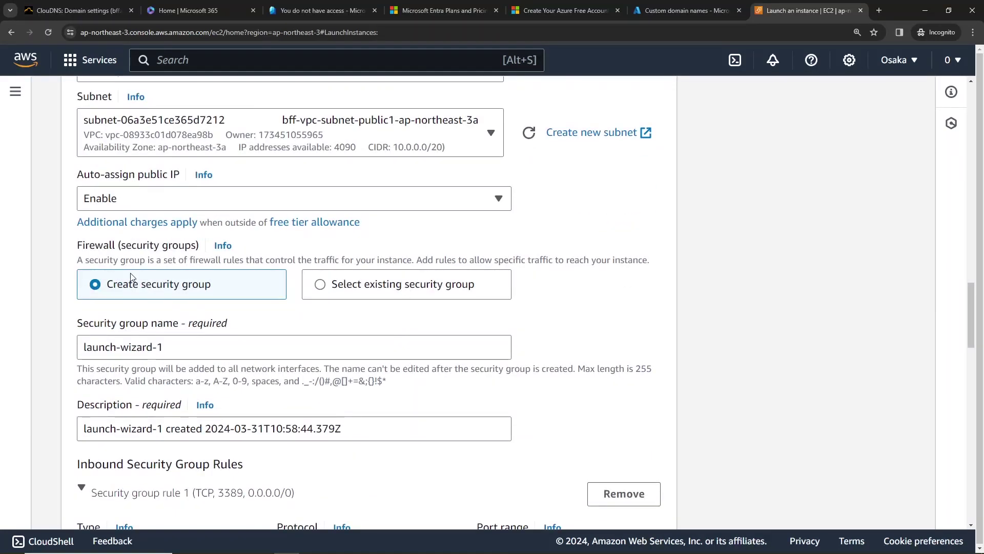
triple_click(179, 339)
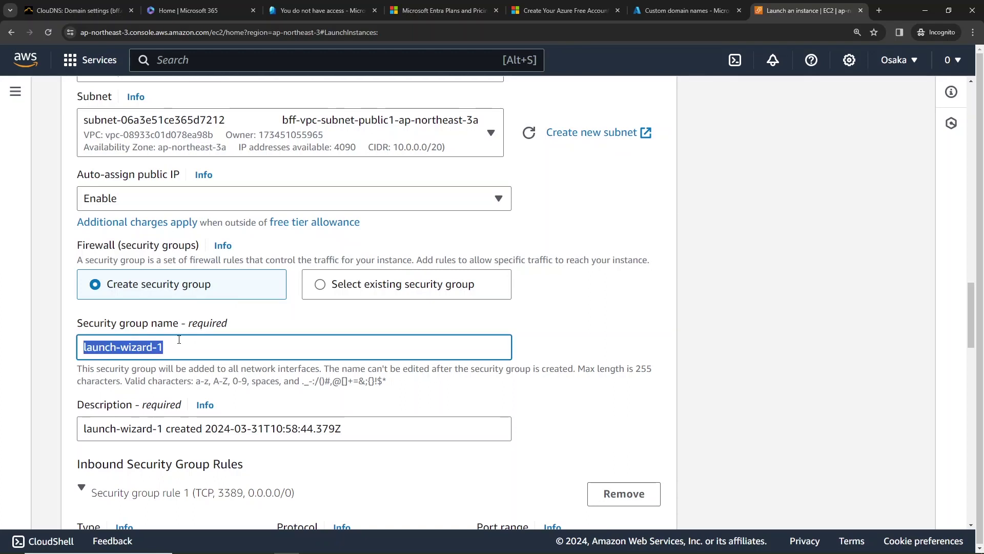
text(Bastion)
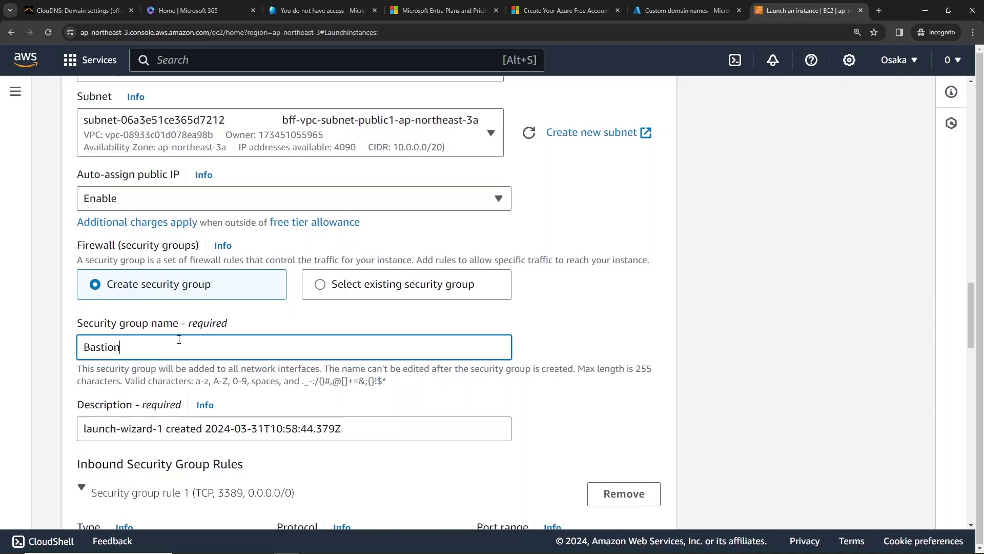
text(-host)
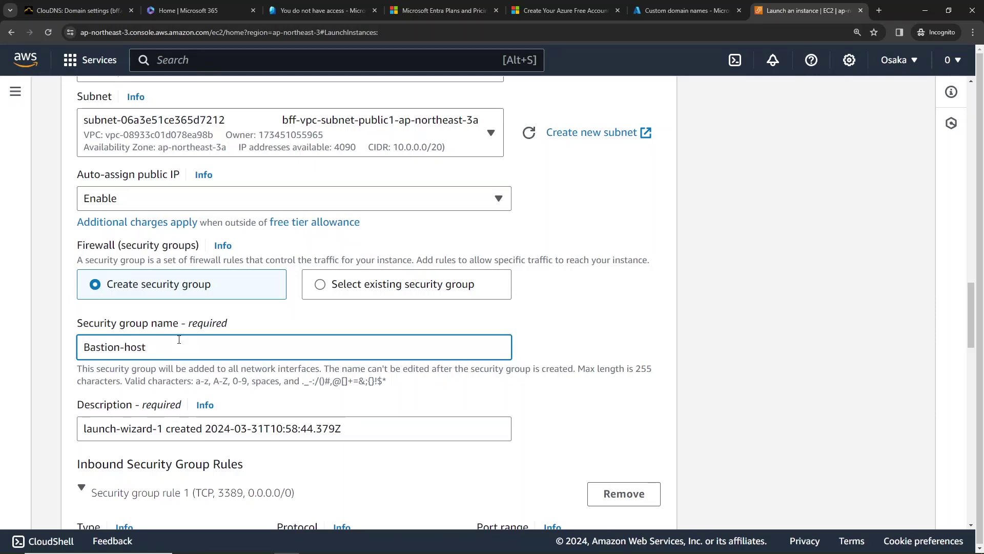
Step: Copy the security group's name and replace its description with Bastion-host
scroll(189, 365, down, 2)
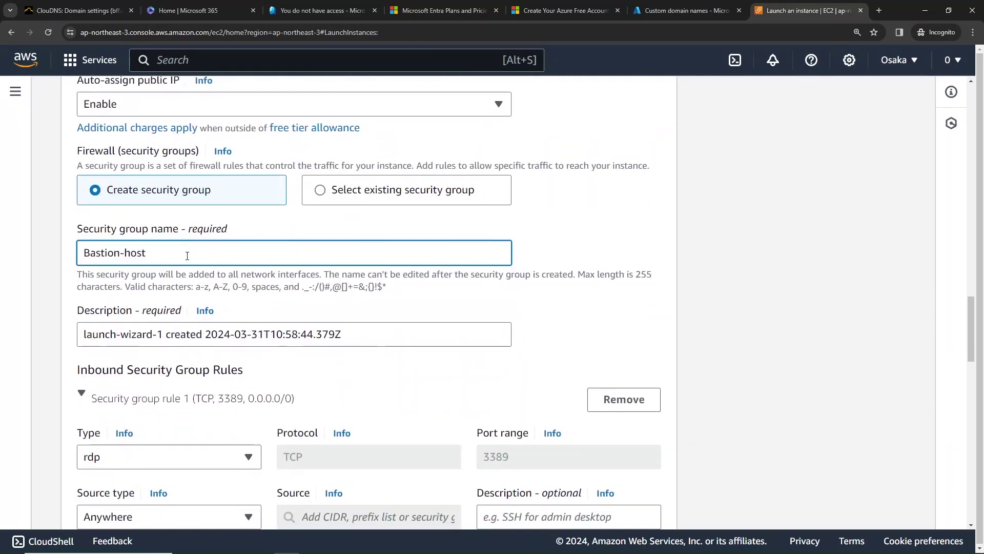
drag(187, 255, 36, 257)
key(ctrl+c)
click(232, 332)
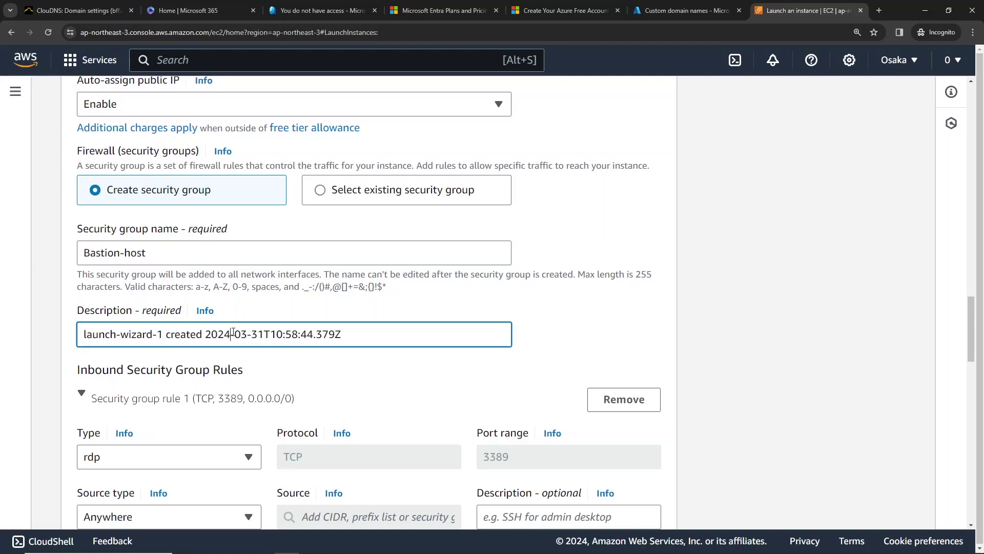
key(ctrl+a)
key(ctrl+v)
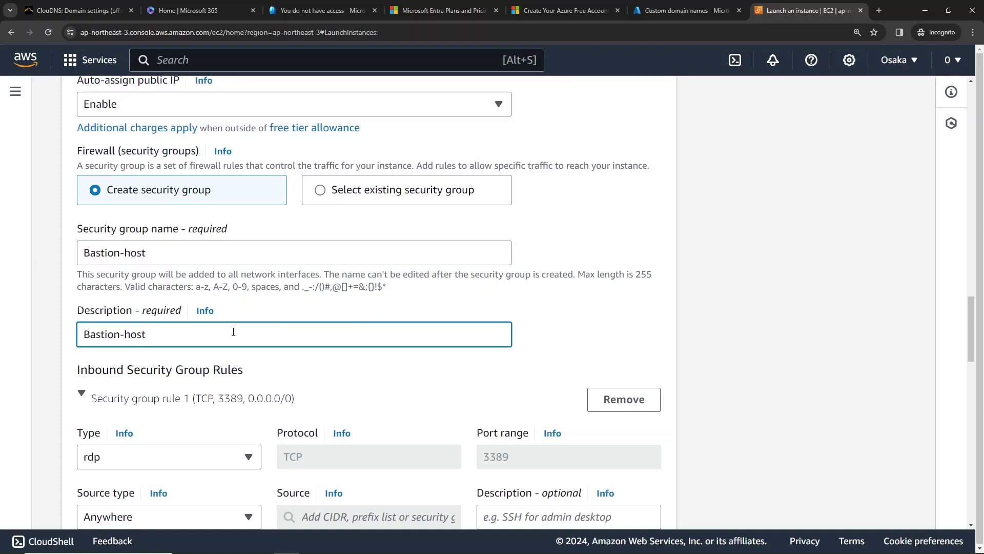
Step: Set the security group's description to Bastion-host-SG and keep its inbound rdp rule with source type Anywhere
text(-SG)
scroll(233, 332, down, 3)
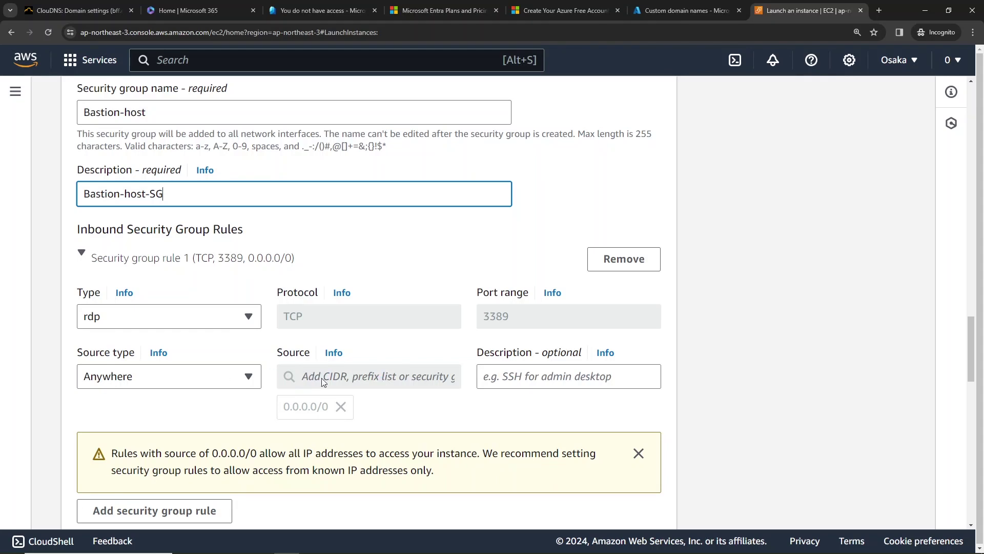
click(270, 315)
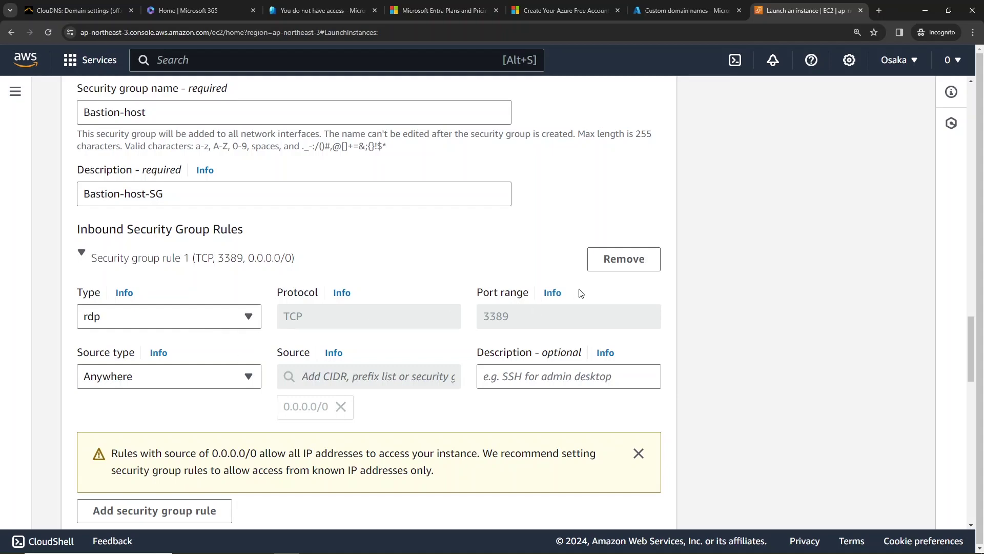
scroll(359, 333, down, 1)
click(149, 379)
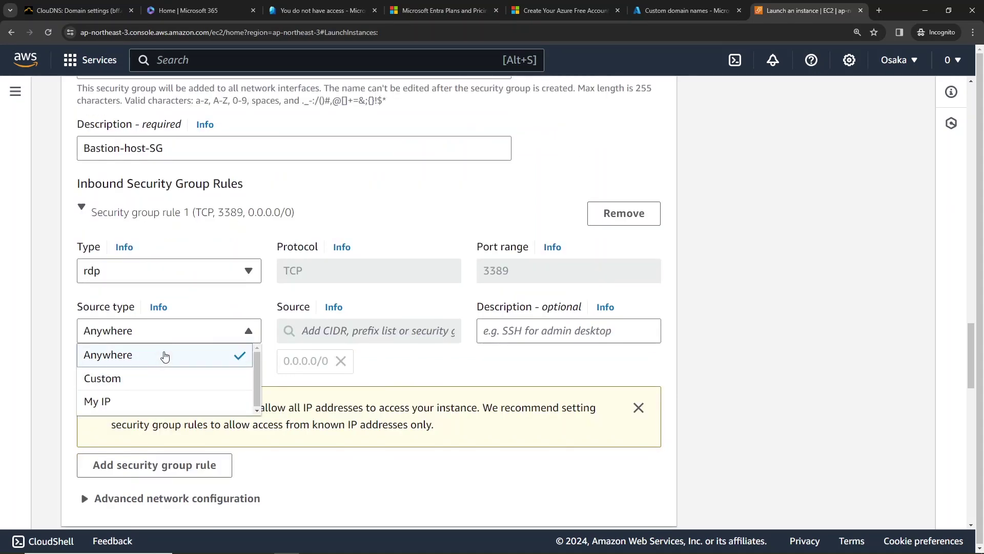
click(485, 355)
Step: Launch the bastion host instance with the remaining default settings, and open and refresh the instances list
scroll(485, 356, down, 3)
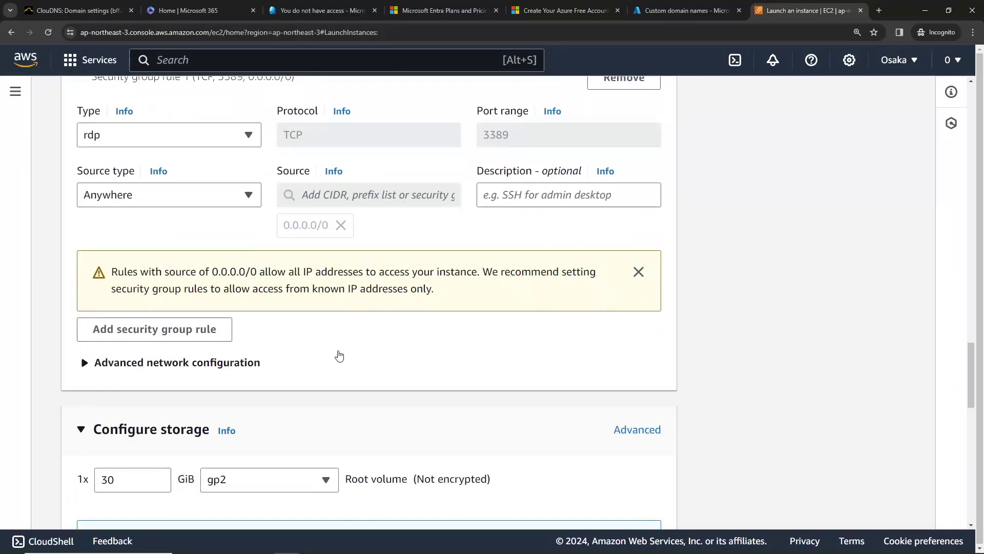
scroll(339, 356, down, 8)
scroll(339, 354, up, 5)
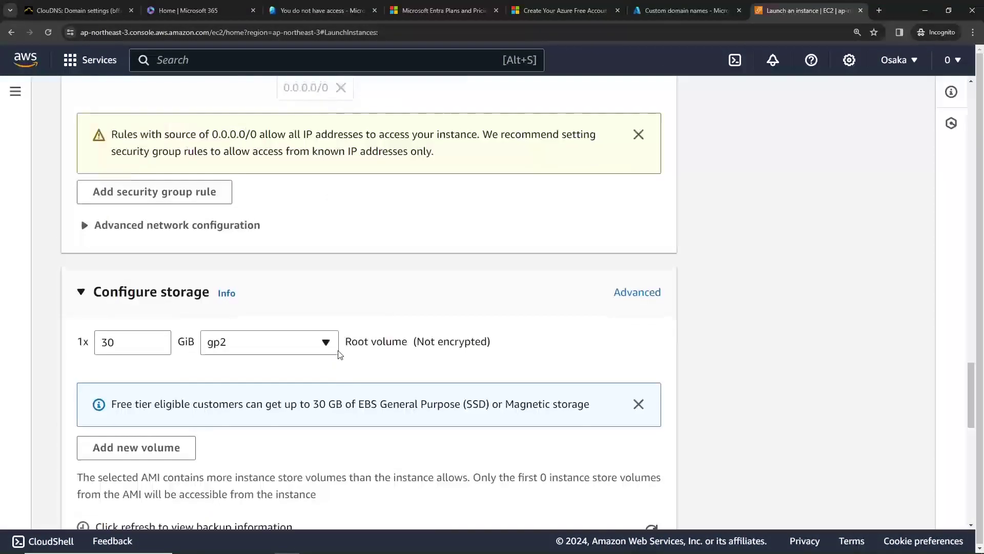
scroll(339, 354, up, 4)
scroll(339, 351, down, 15)
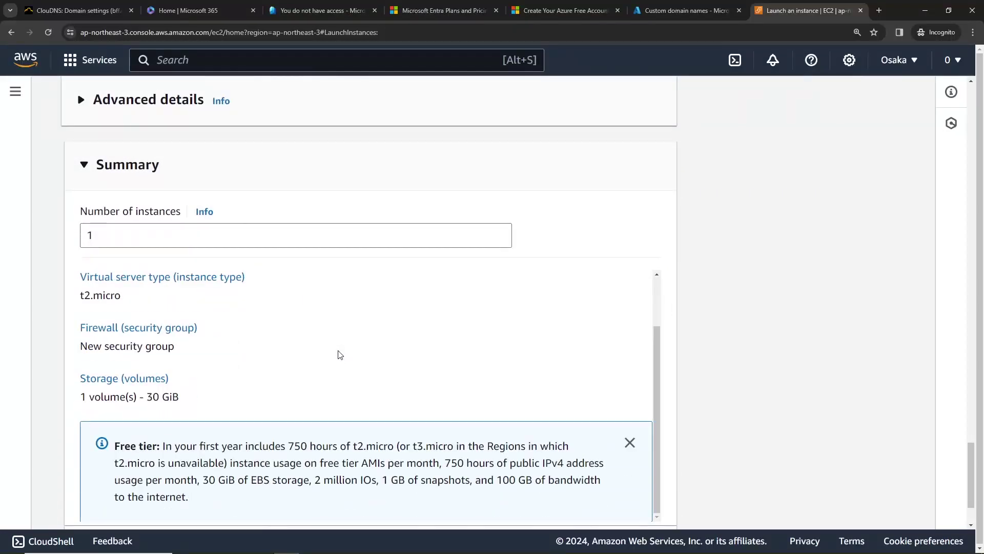
scroll(675, 330, down, 2)
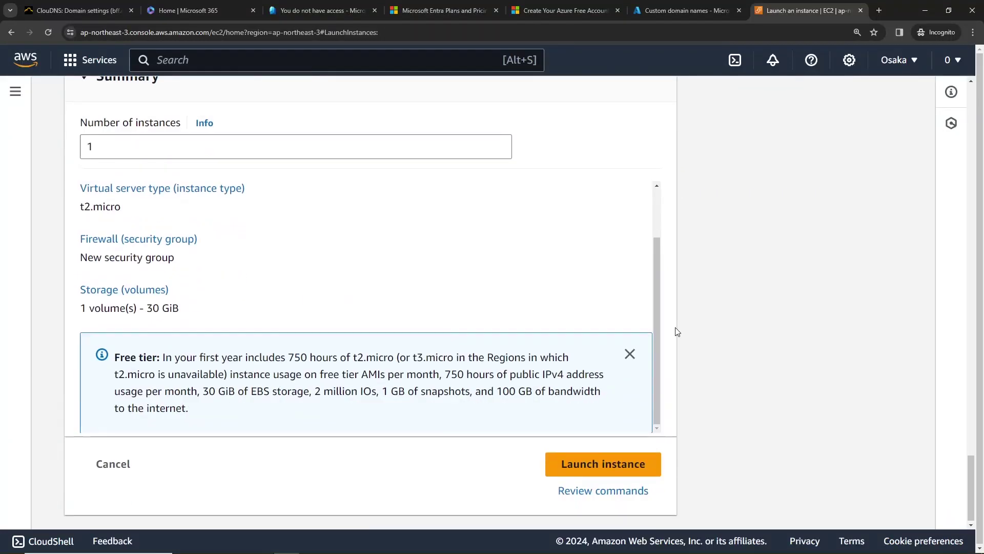
click(614, 469)
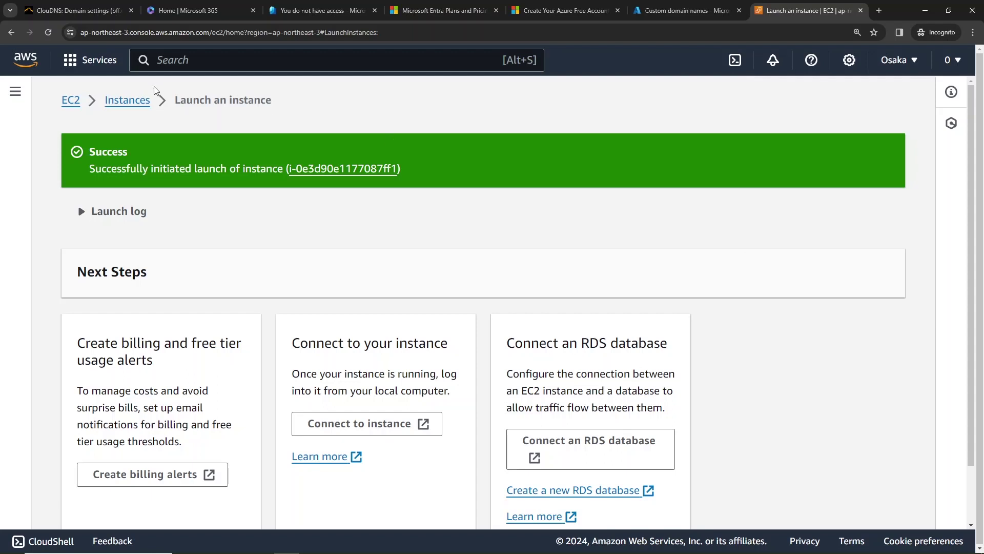
click(144, 100)
click(483, 101)
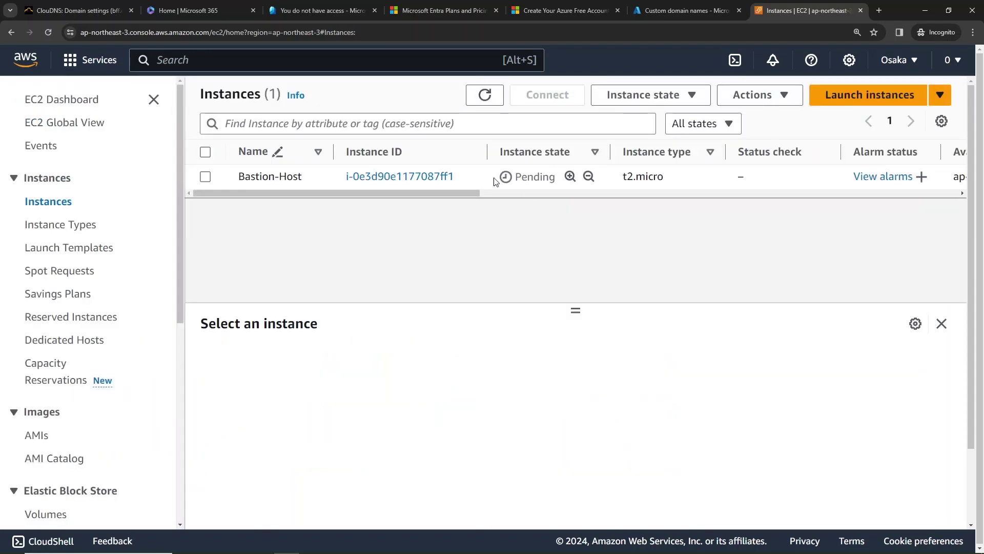
Step: Start launching another EC2 instance and name it Domain-Controller
click(897, 102)
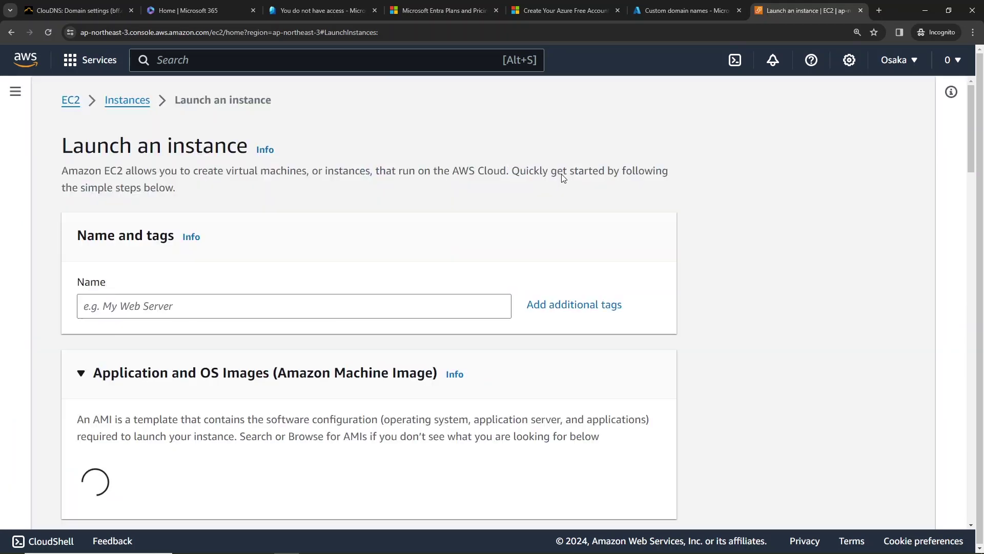
click(288, 314)
text(Domain )
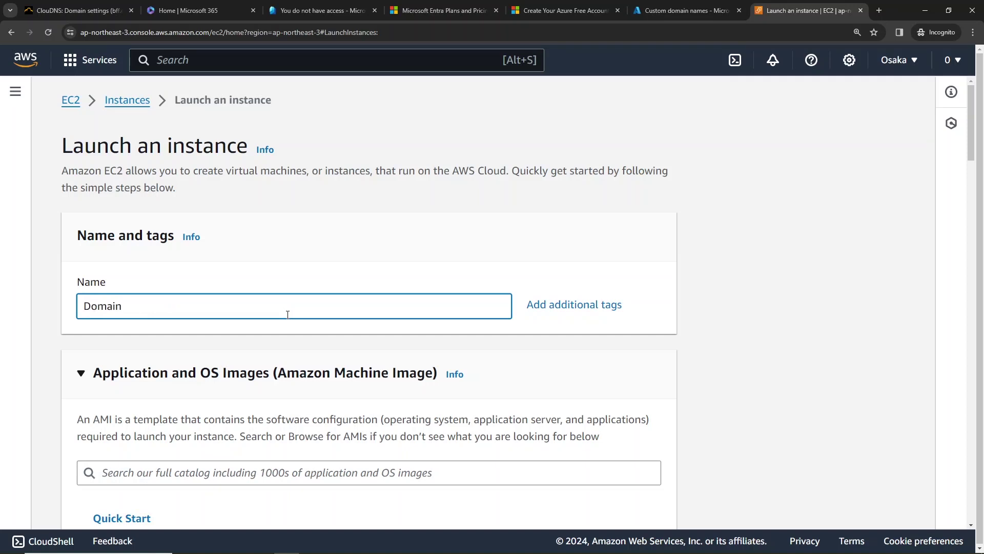
text(-Controller)
Step: Choose the Microsoft Windows Server 2016 Base machine image for the Domain-Controller instance
scroll(266, 359, down, 4)
click(249, 396)
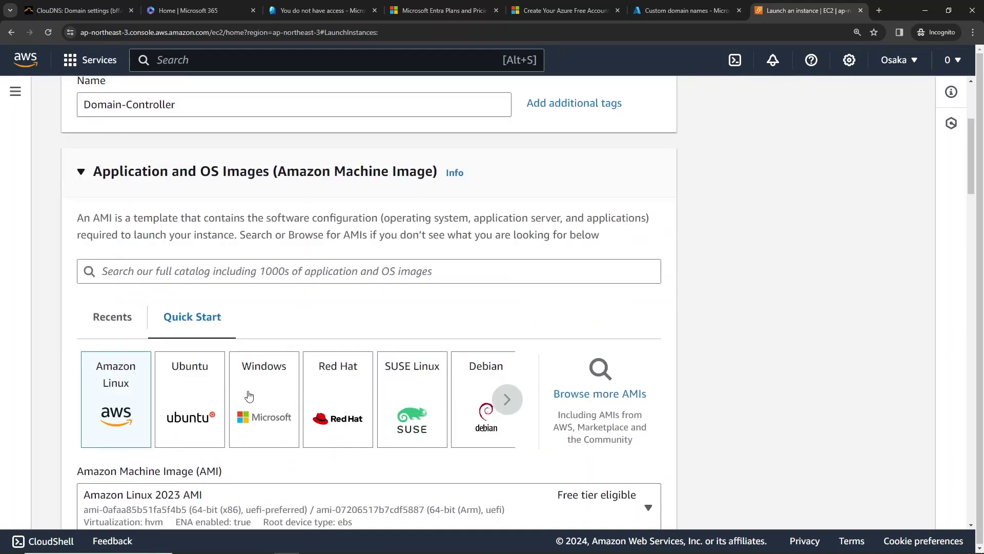
click(343, 505)
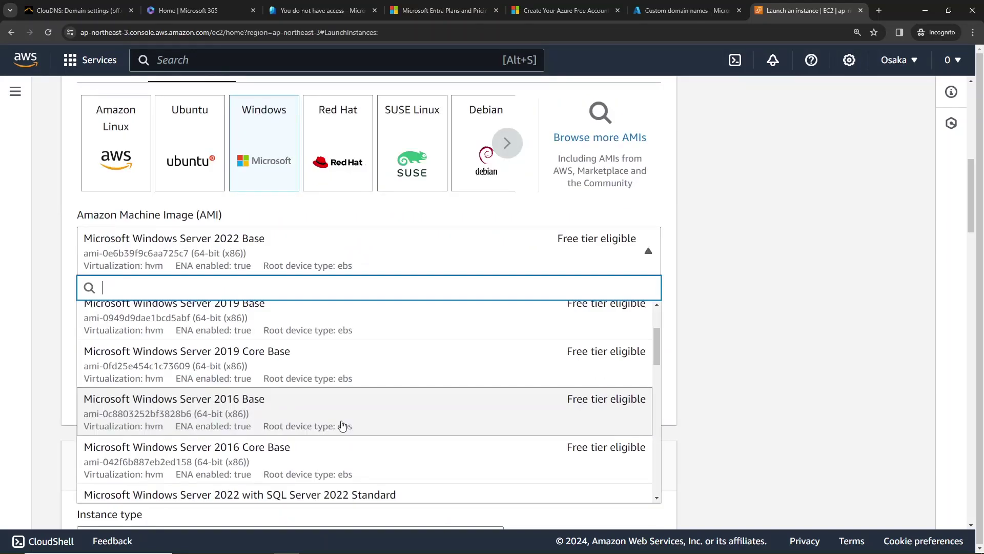
click(342, 425)
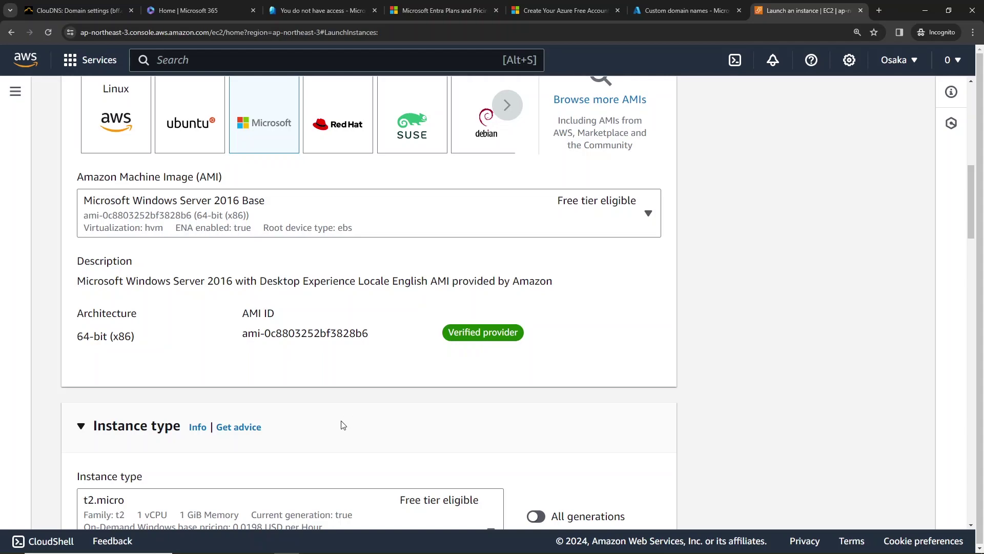
Step: Keep the t2.micro instance type and select the existing rsa key pair 0
scroll(342, 426, down, 5)
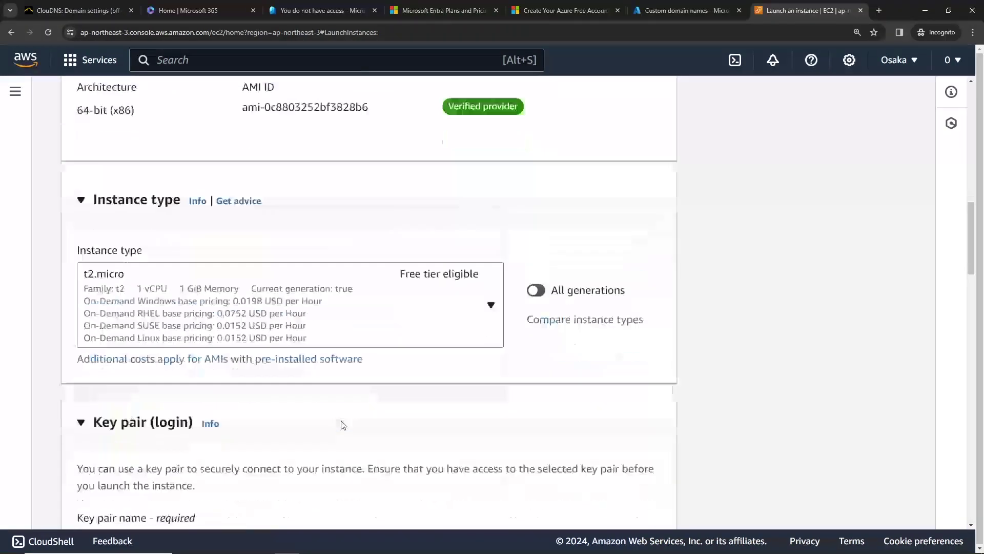
scroll(356, 250, down, 4)
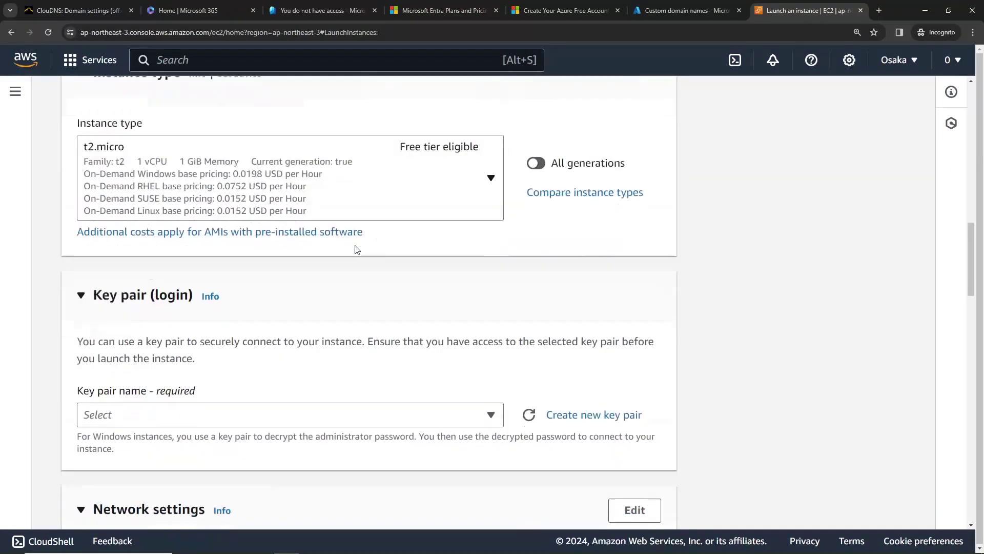
click(343, 264)
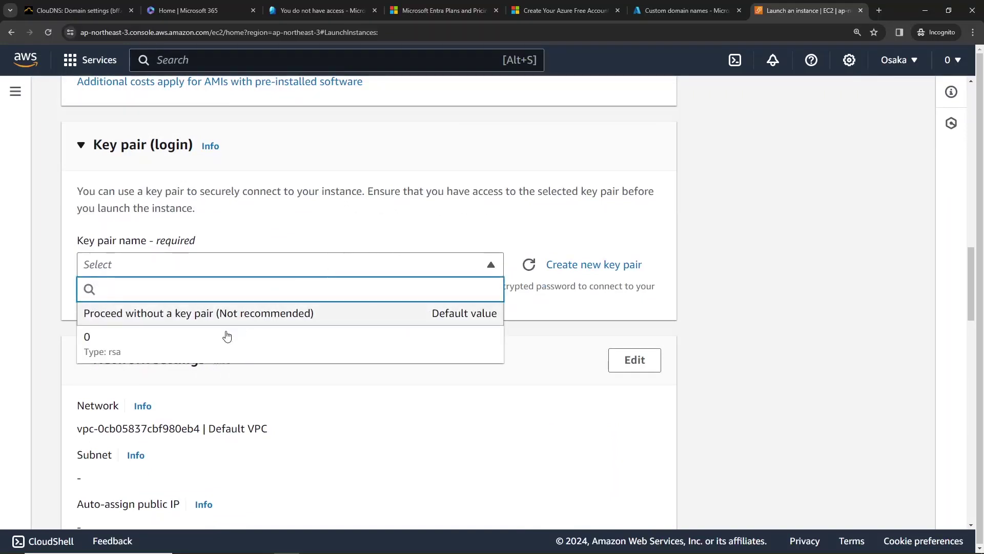
click(215, 343)
scroll(214, 348, down, 3)
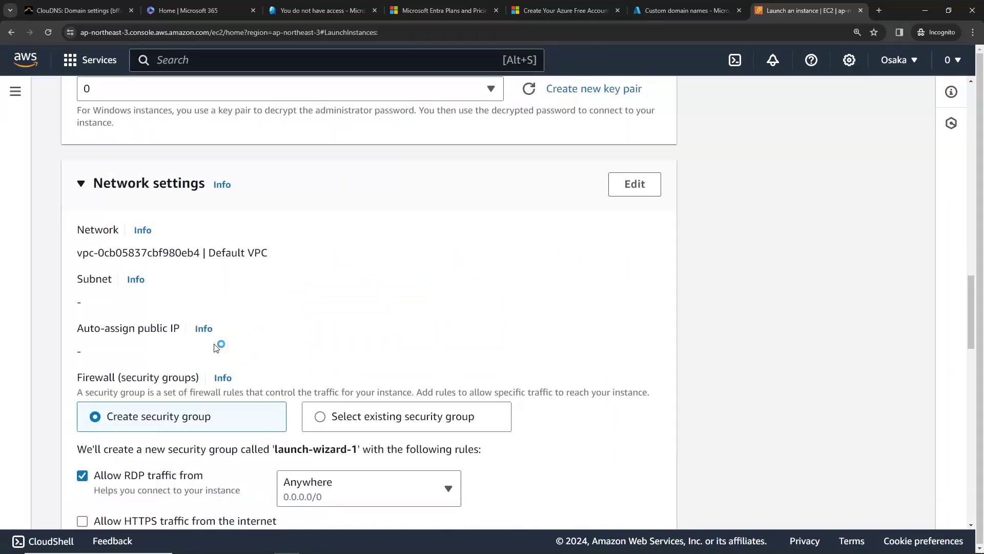
scroll(214, 346, up, 3)
scroll(382, 288, down, 3)
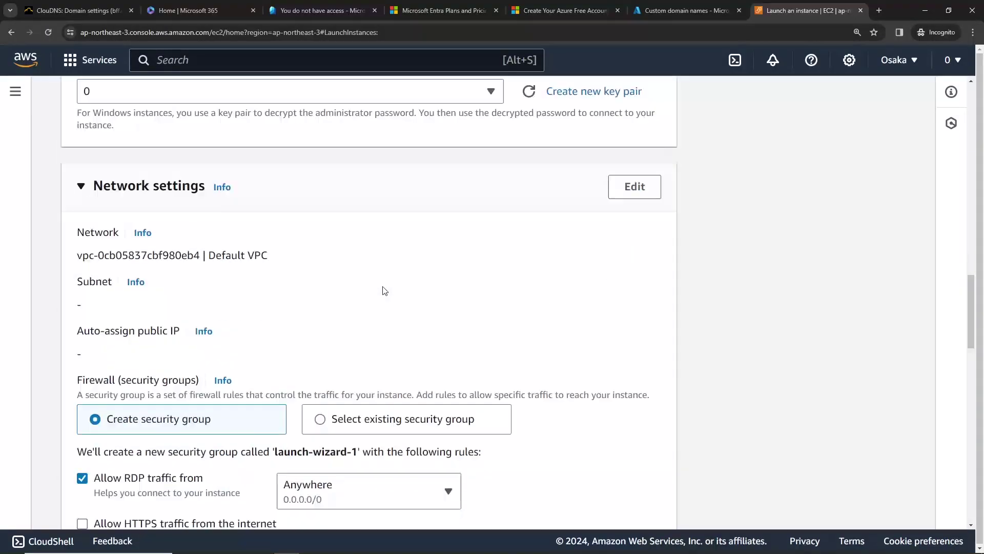
Step: Edit the network settings to place the instance in the bff-vpc-vpc VPC and the bff-vpc-subnet-private1-ap-northeast-3a subnet
click(635, 190)
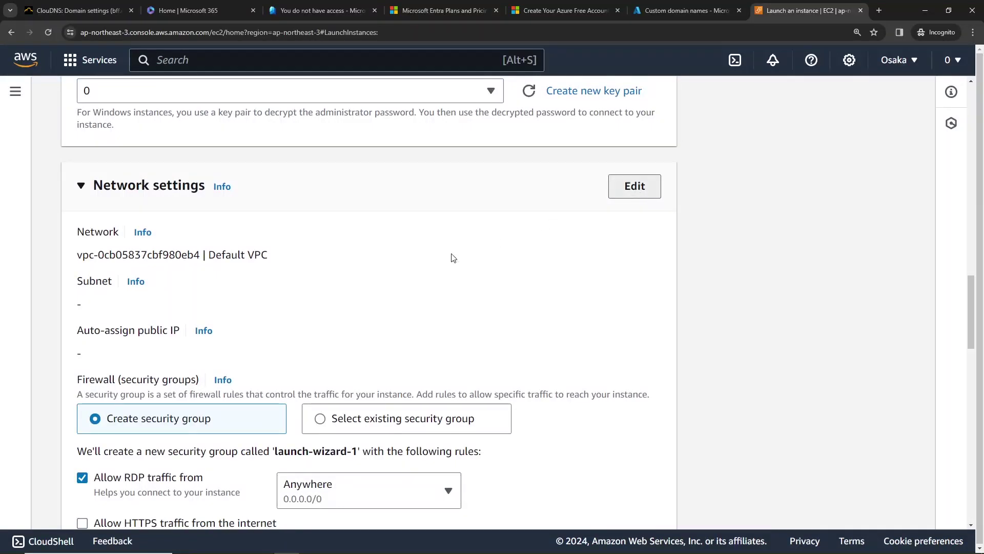
click(386, 268)
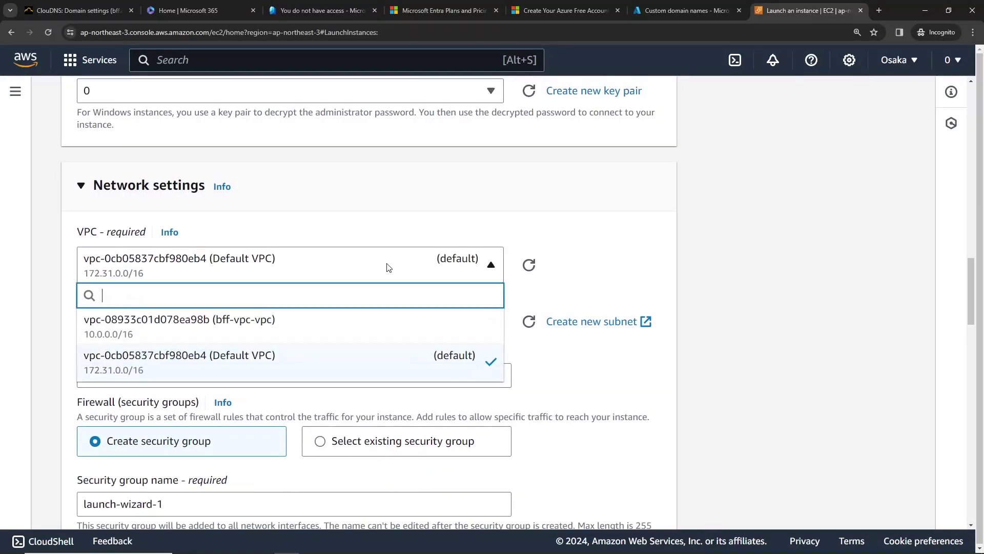
click(333, 326)
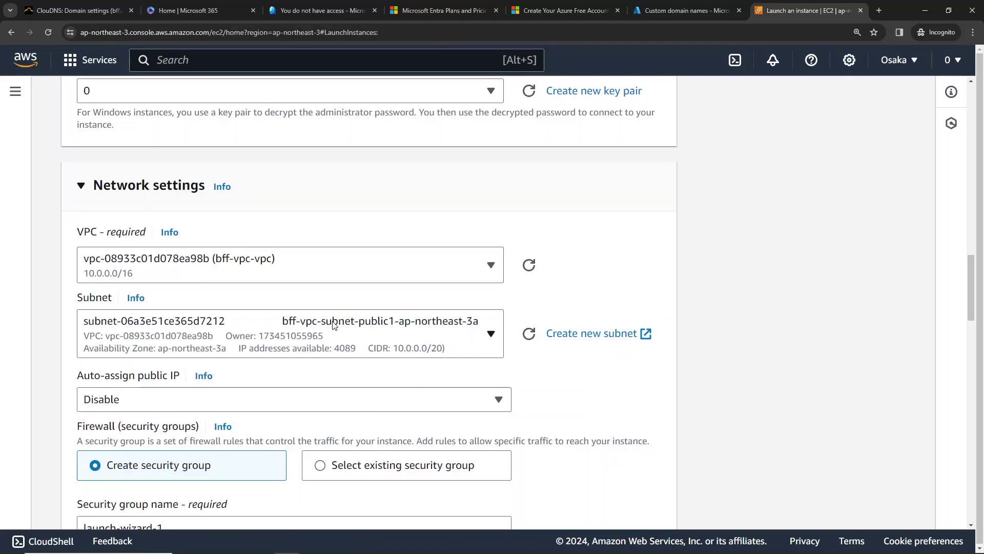
scroll(333, 326, down, 3)
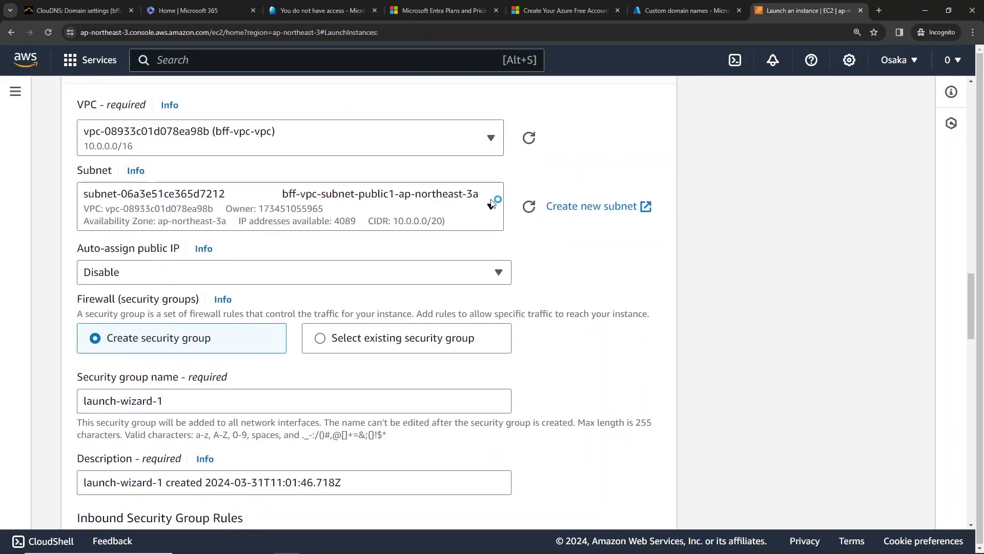
click(491, 203)
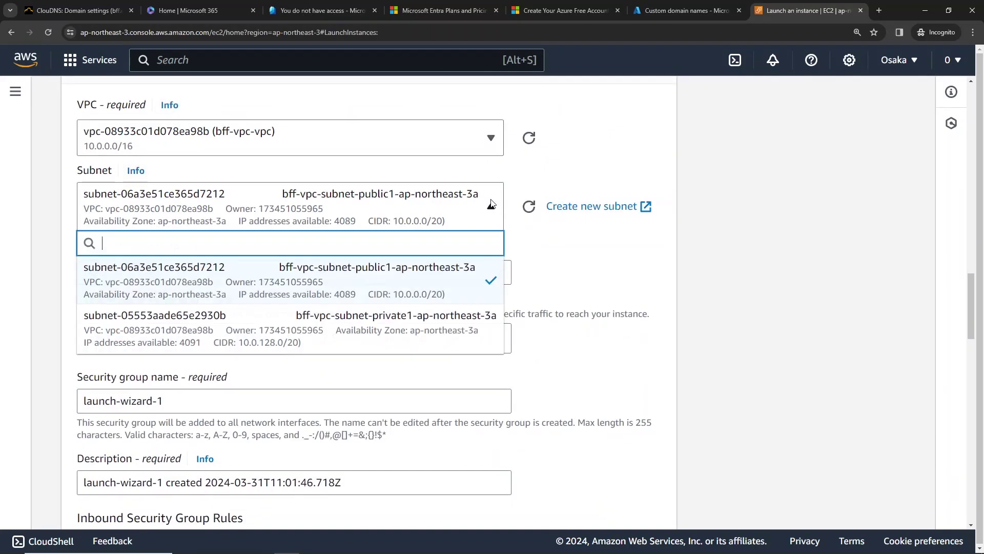
click(360, 343)
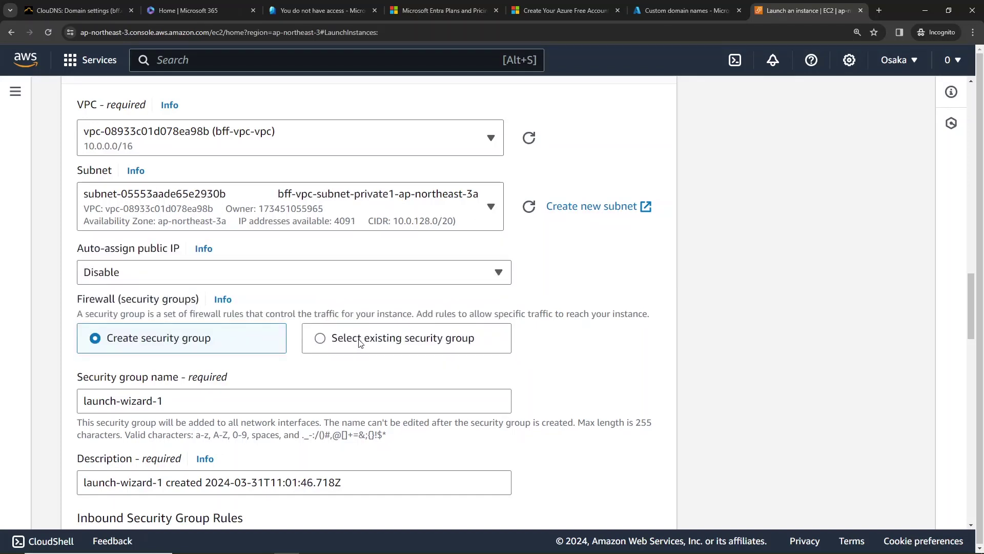
click(360, 343)
Step: Name the instance's new security group DC-SG and enter DC-SG as its description
scroll(241, 272, down, 1)
triple_click(218, 350)
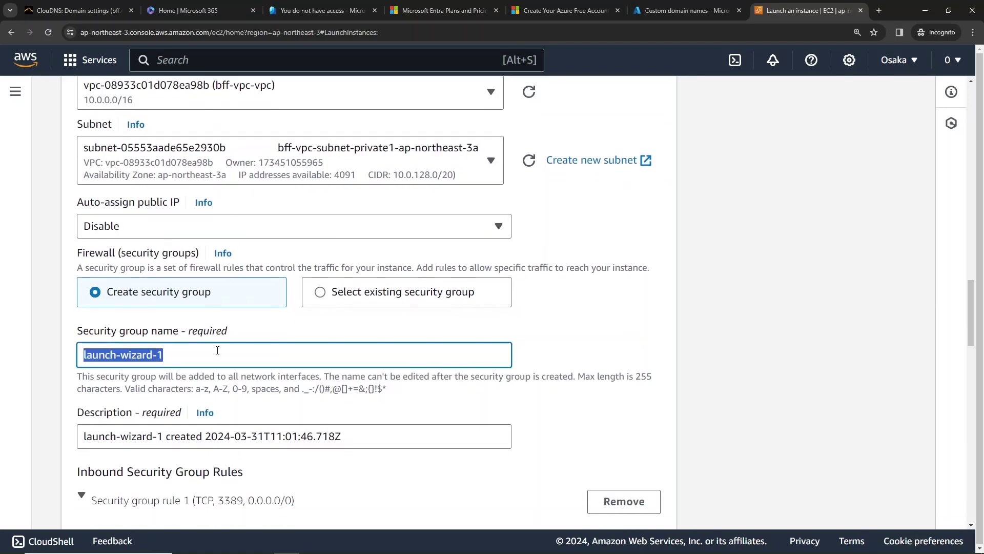
text(DC_)
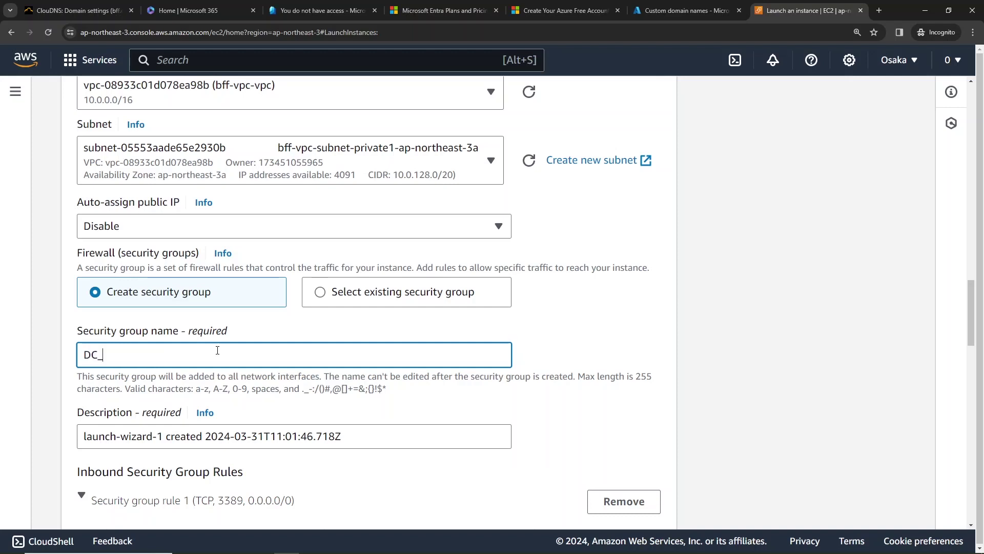
key(BackSpace)
text(-Sg)
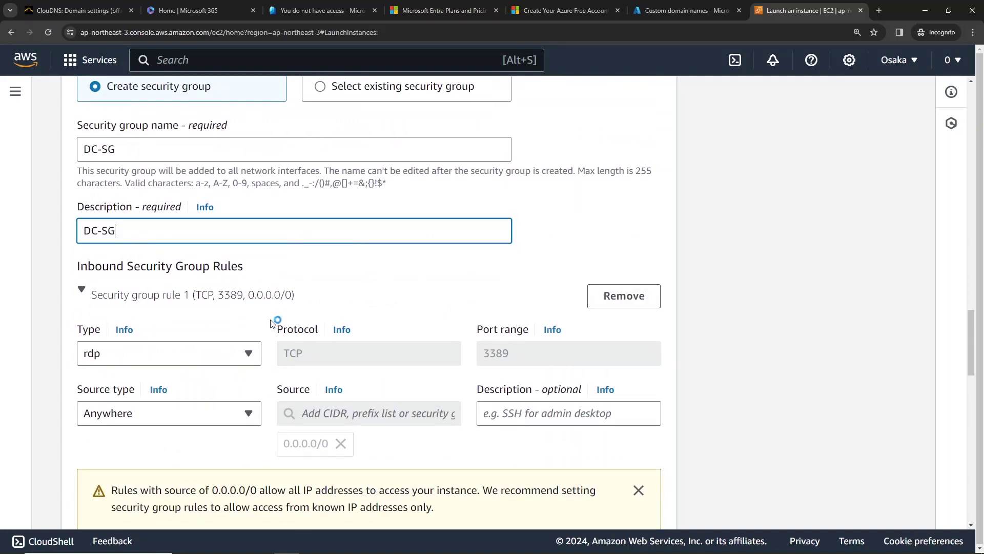
Step: Change the inbound security group rule's type to All TCP, keeping the source Anywhere
click(230, 359)
scroll(213, 165, up, 8)
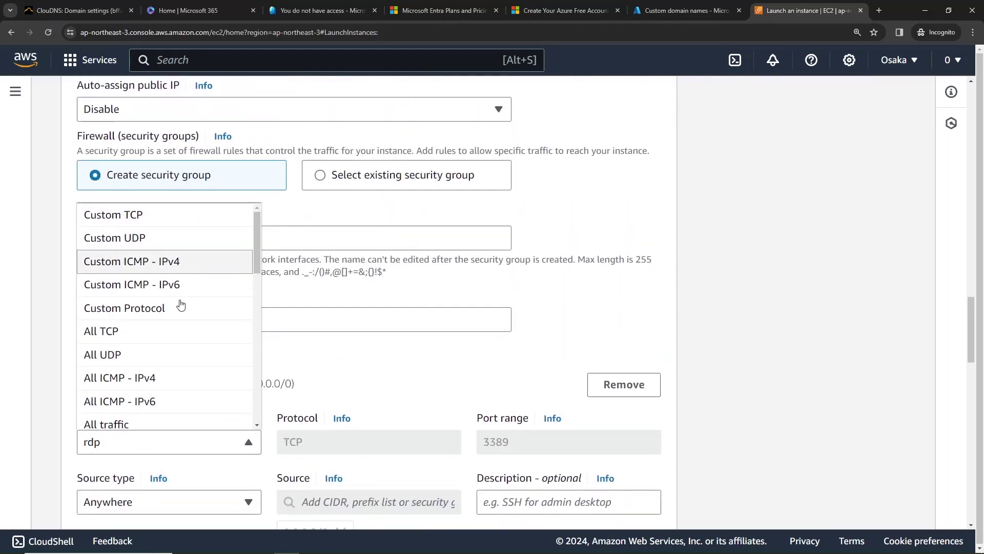
click(165, 333)
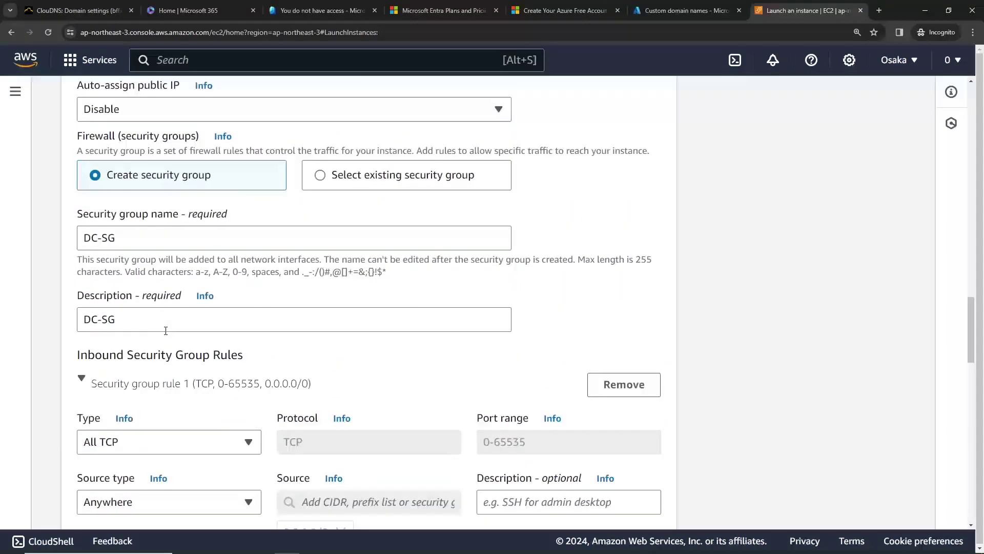
scroll(166, 334, down, 3)
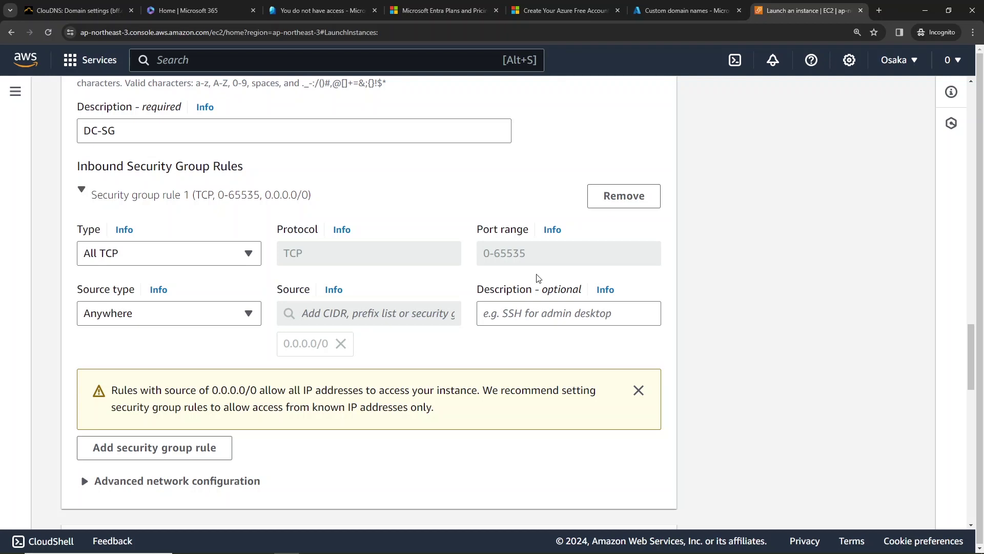
Step: Launch the Domain-Controller instance, and open and refresh the instances list
scroll(151, 428, down, 15)
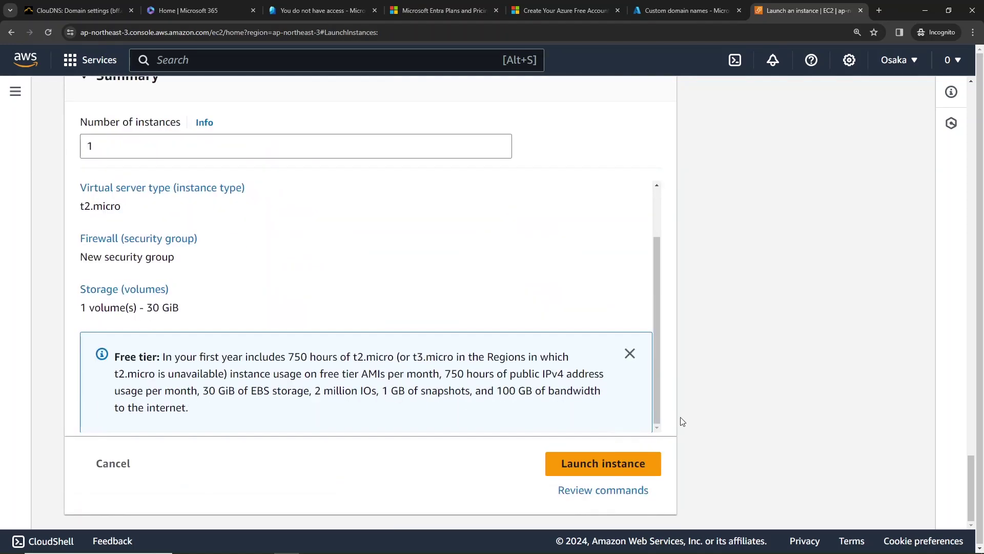
click(622, 464)
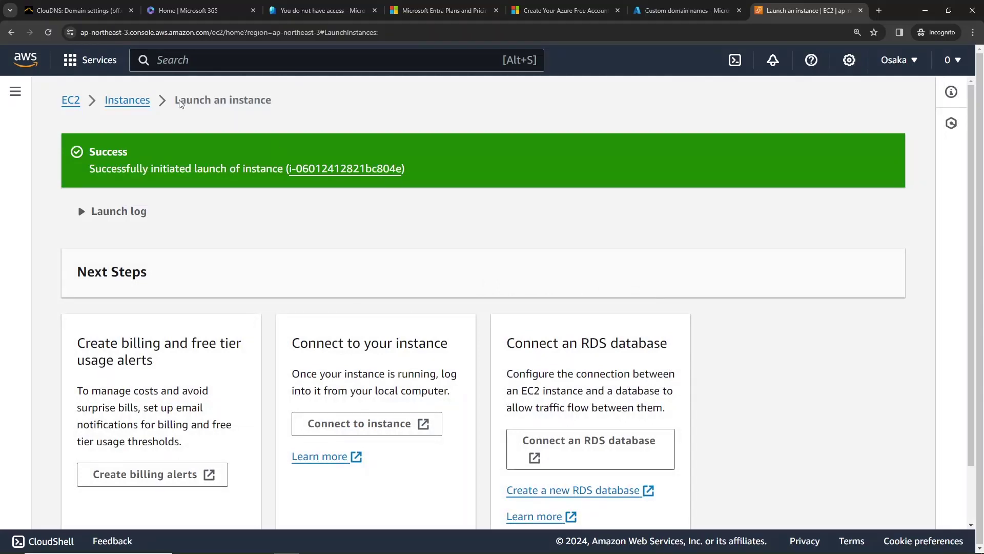
click(123, 101)
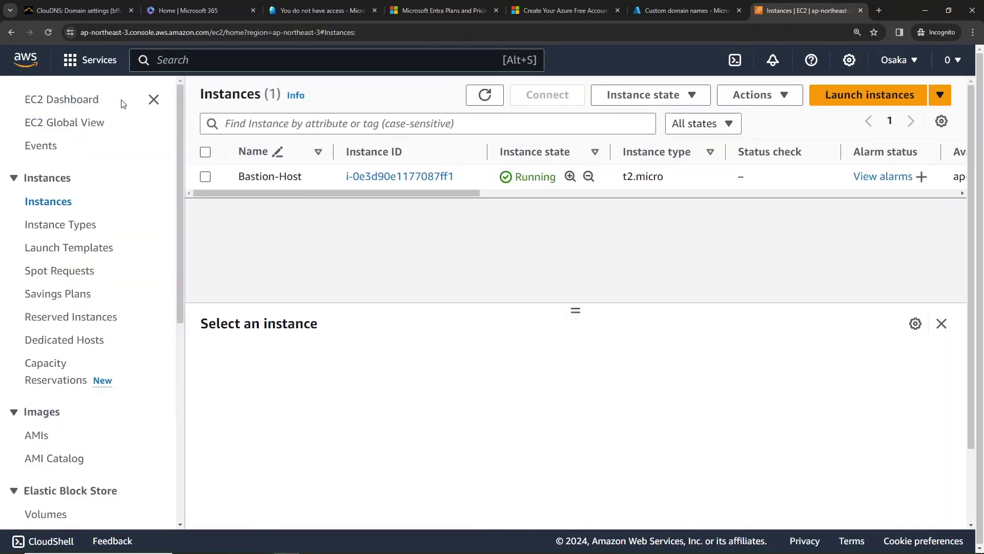
click(486, 94)
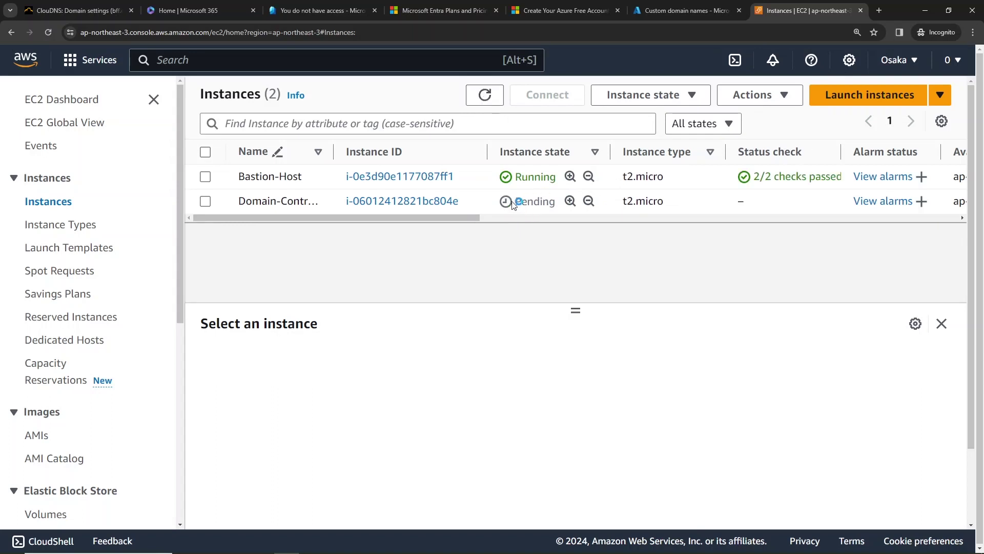
Step: Open the RDP client connection details for the Bastion-Host instance
click(402, 177)
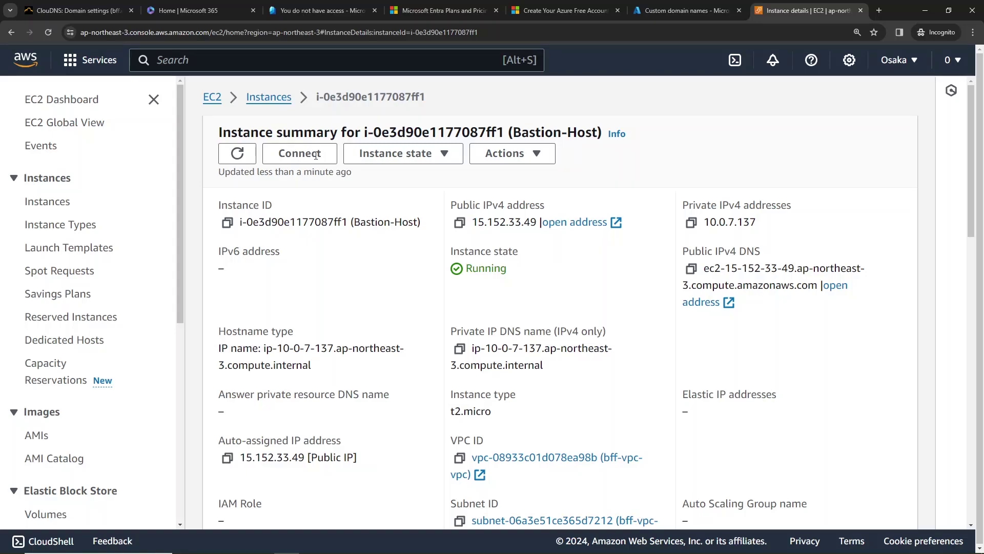
click(314, 155)
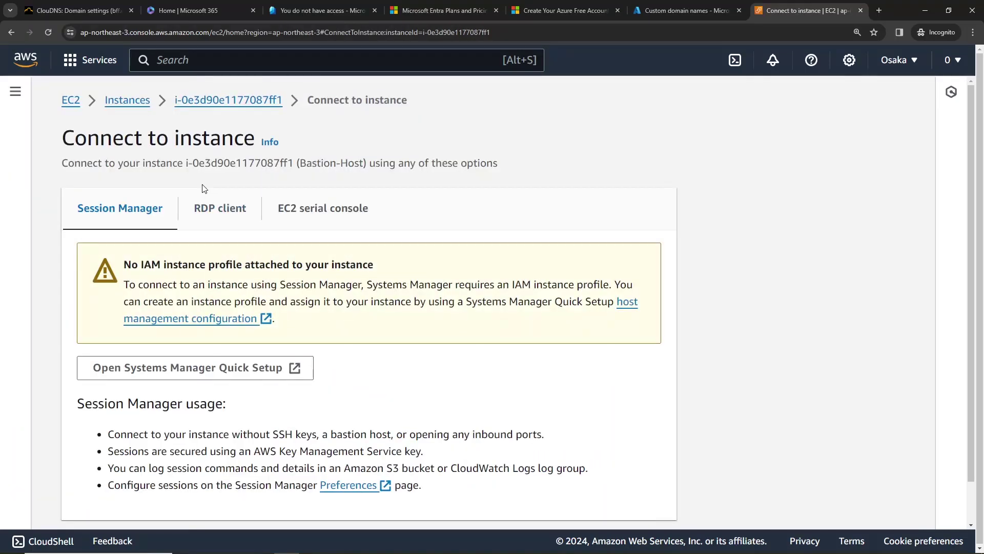
click(215, 219)
scroll(213, 217, down, 5)
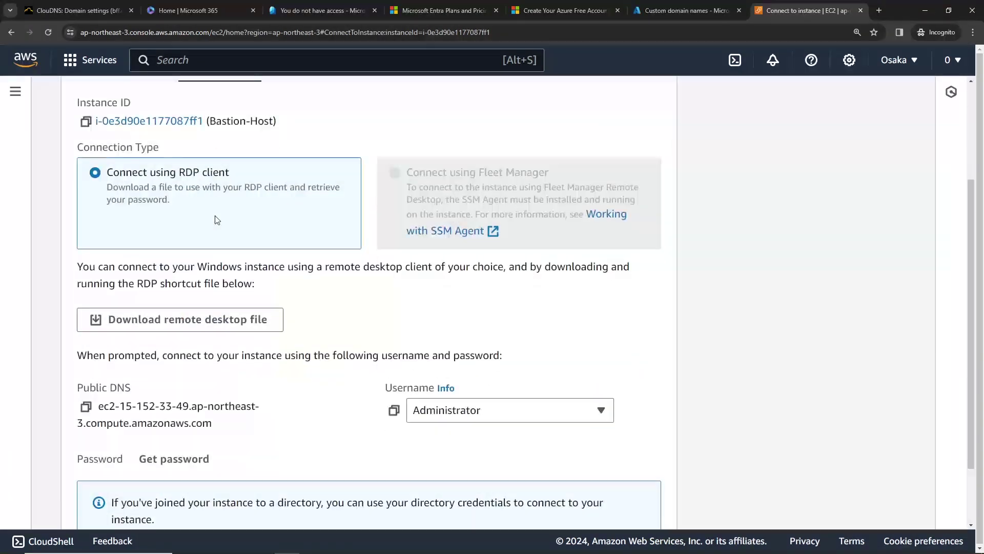
Step: Decrypt the Bastion-Host's Windows administrator password with the private key file 0.pem and copy the password
click(163, 378)
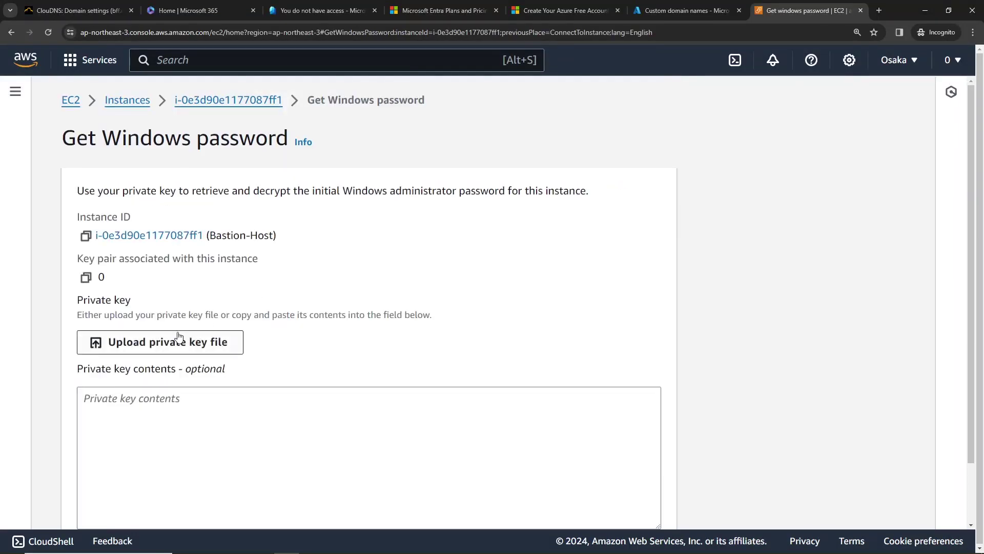
click(176, 342)
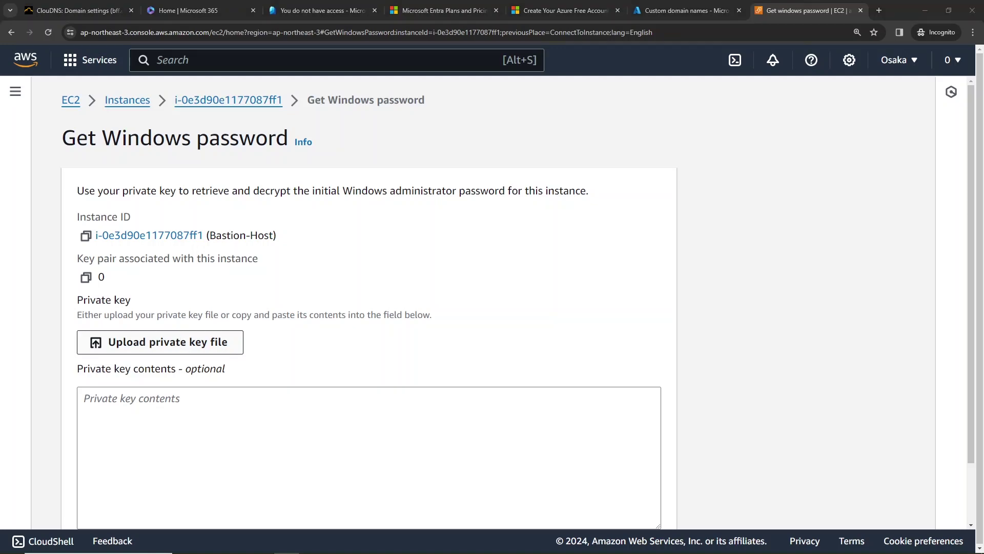
double_click(374, 394)
scroll(376, 391, down, 3)
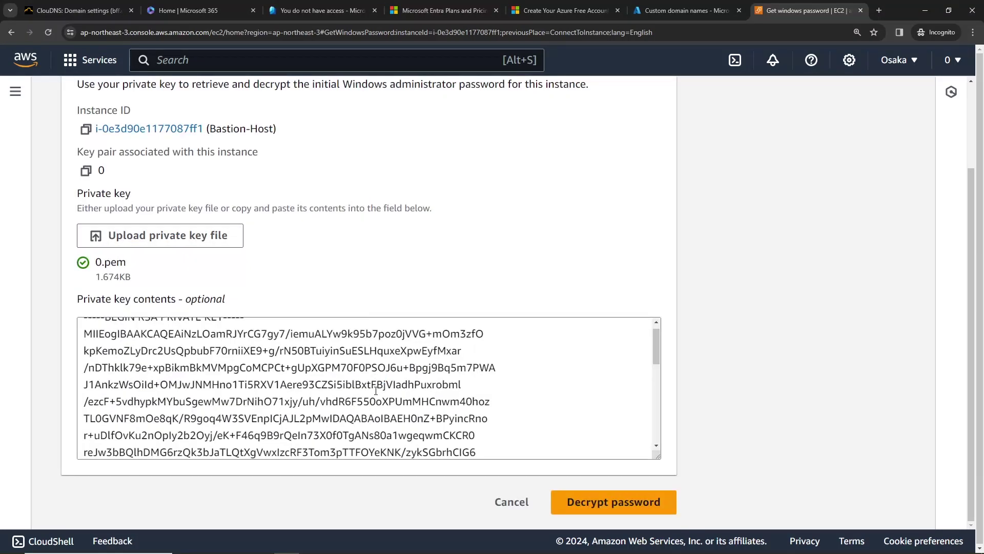
click(575, 499)
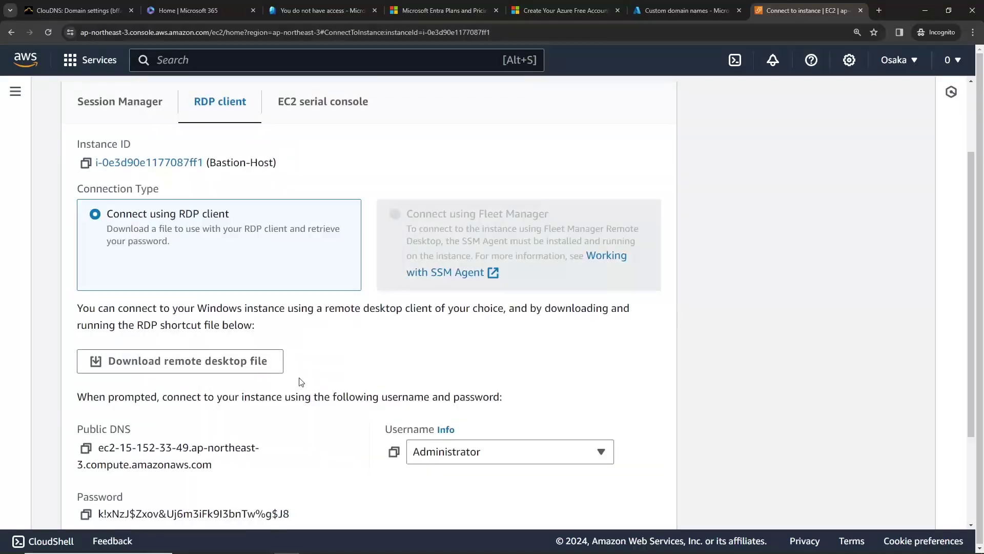
scroll(170, 395, down, 3)
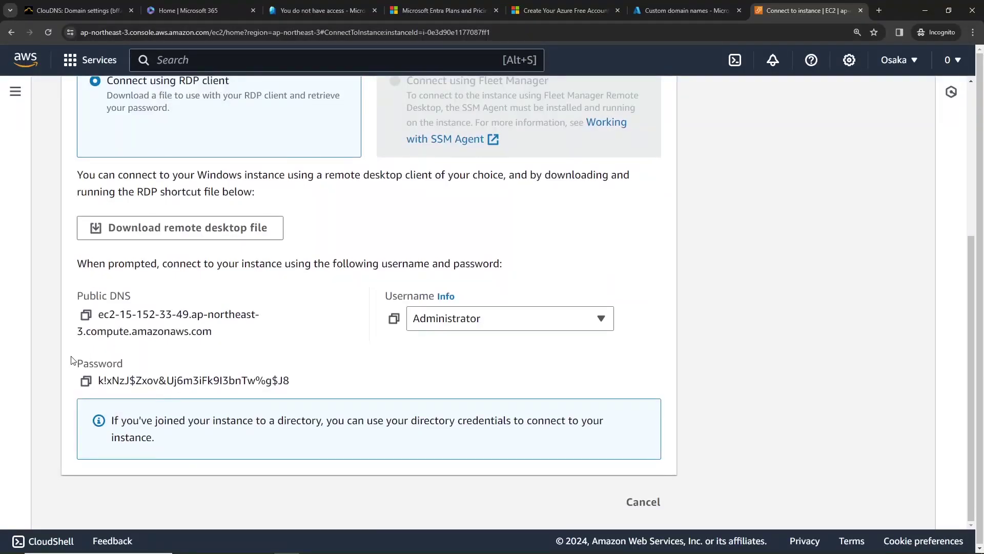
click(85, 381)
Step: Switch to Remote Desktop Connection Manager and add a server named Bastion-Host-Demo to the lab_machines group
click(481, 537)
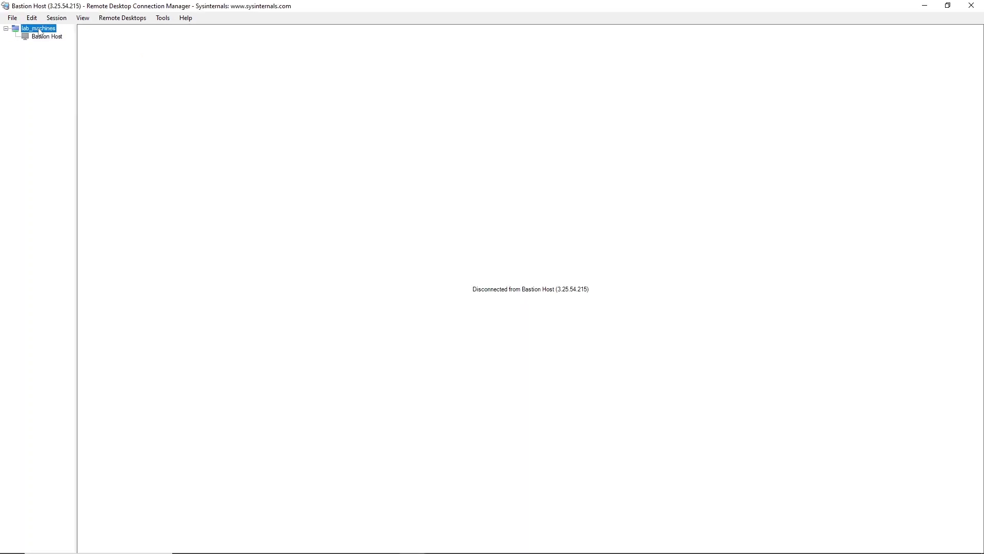
right_click(39, 29)
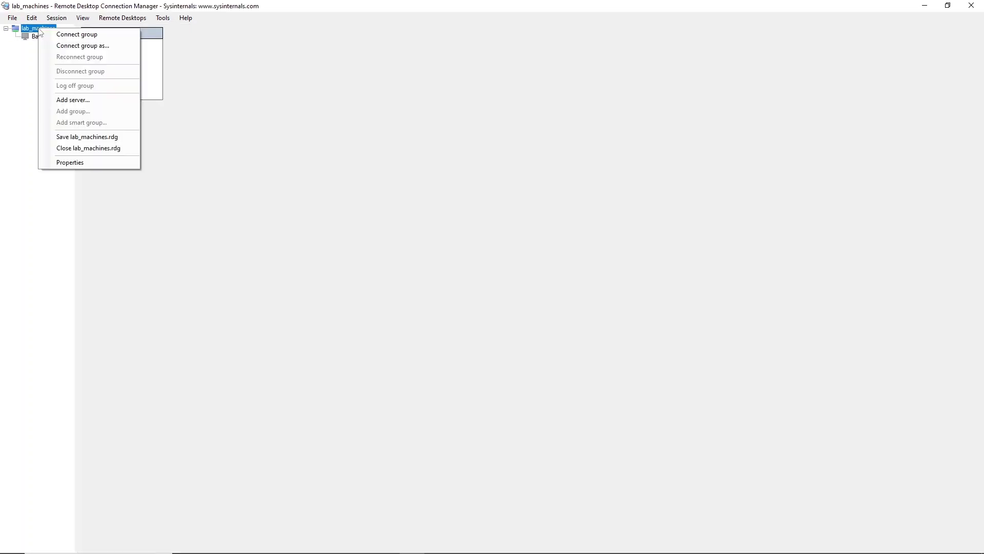
click(74, 100)
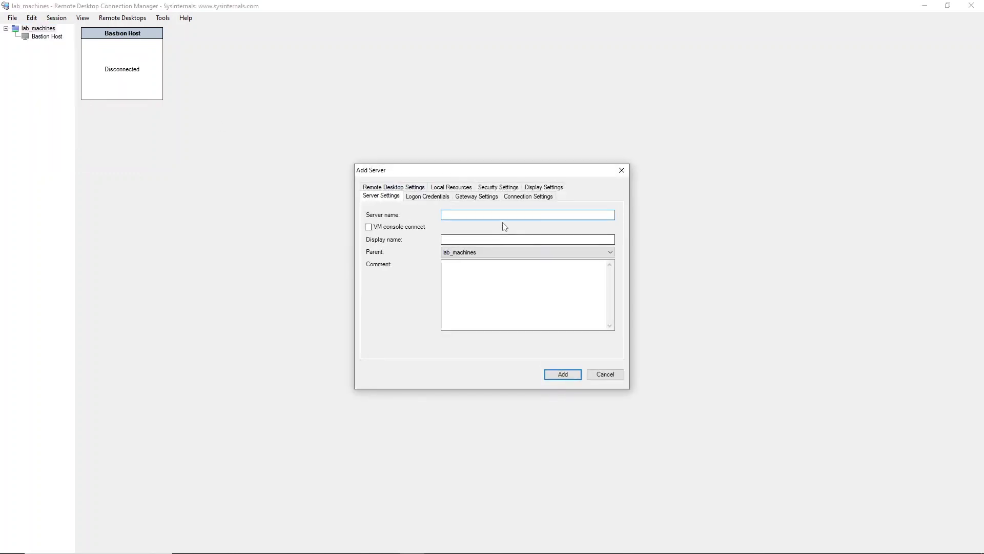
text(Bastio)
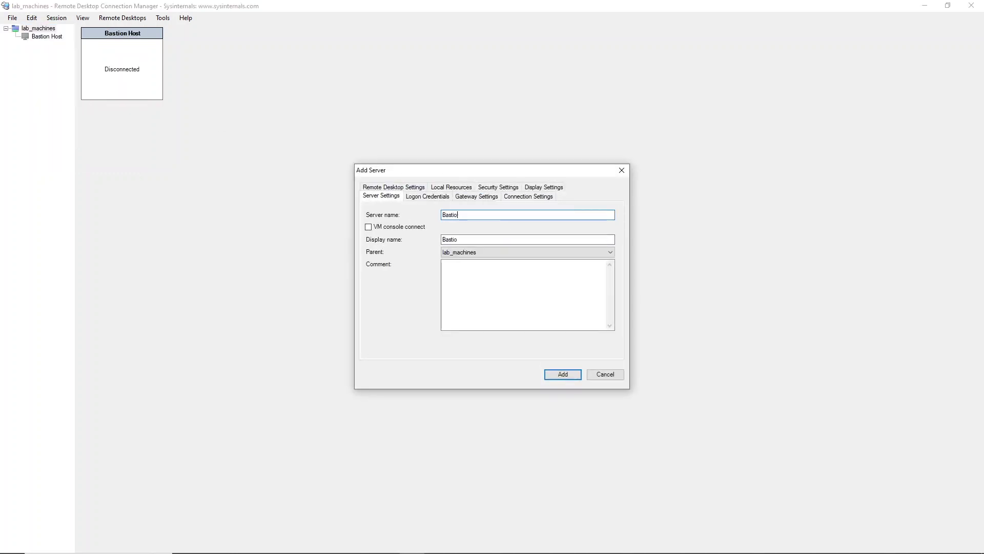
text(n-Host)
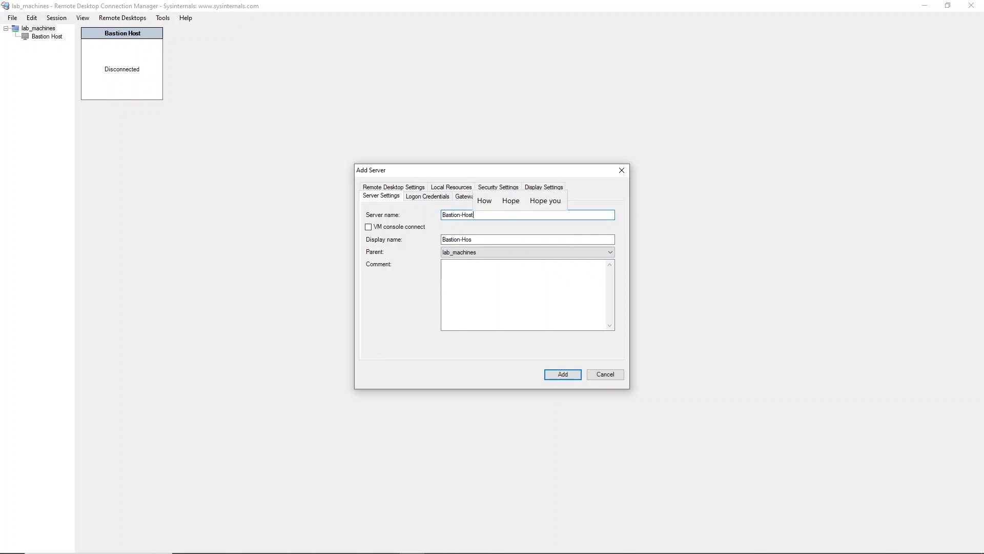
text(-Demo)
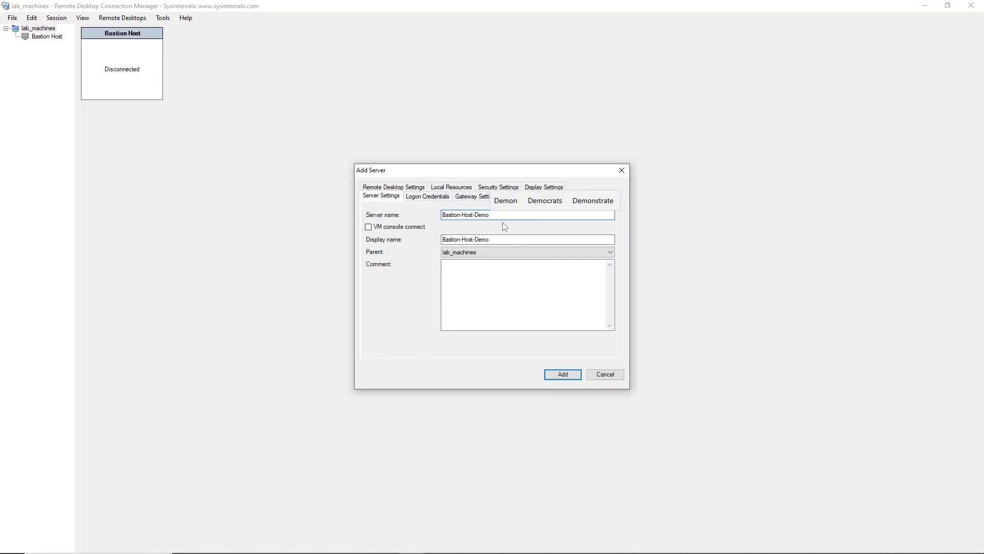
click(563, 374)
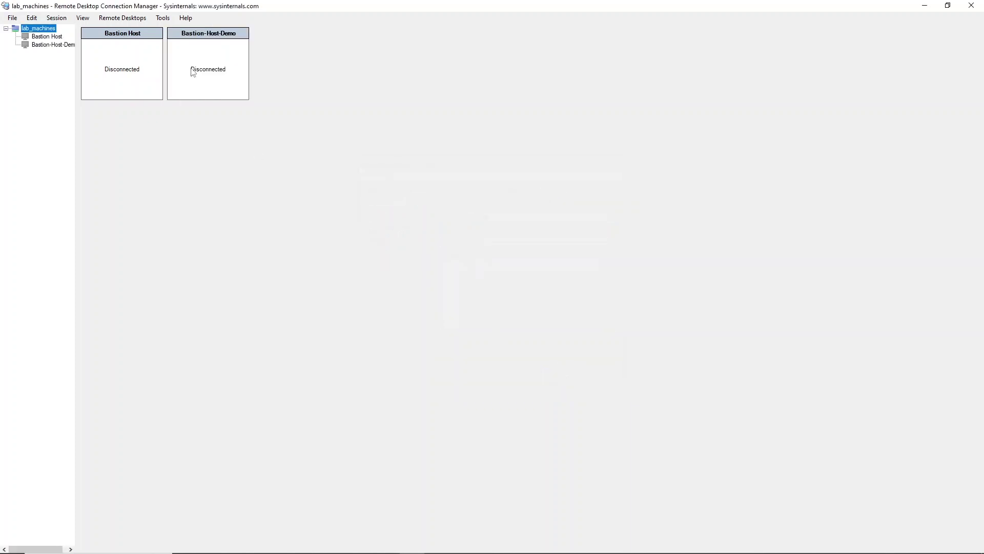
Step: Open the properties of the Bastion-Host-Demo server and clear its server name
click(65, 47)
right_click(66, 49)
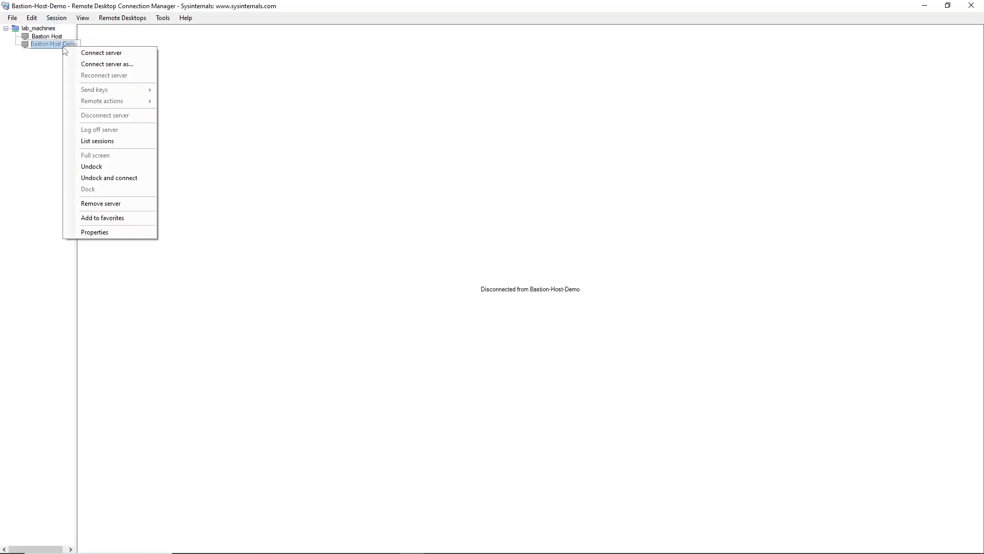
click(127, 233)
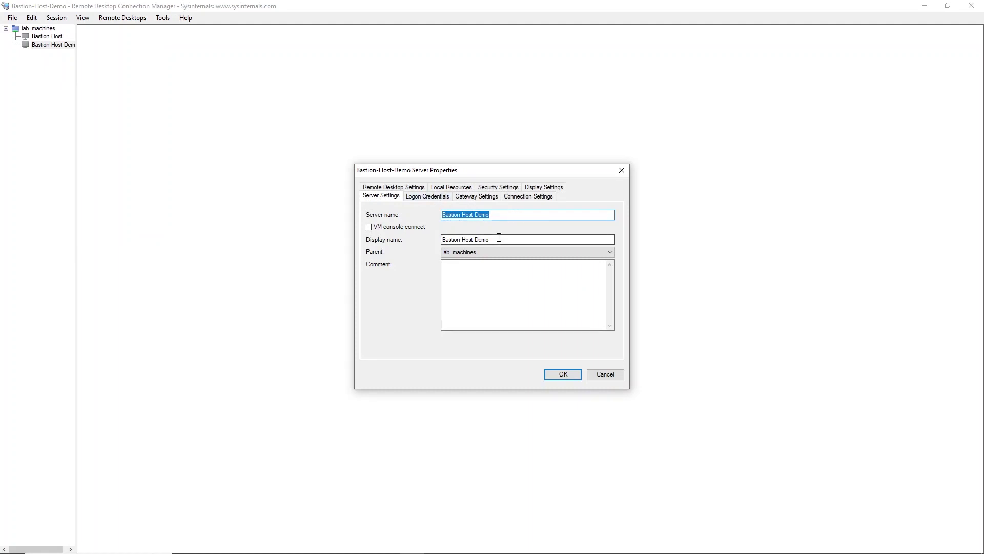
double_click(501, 216)
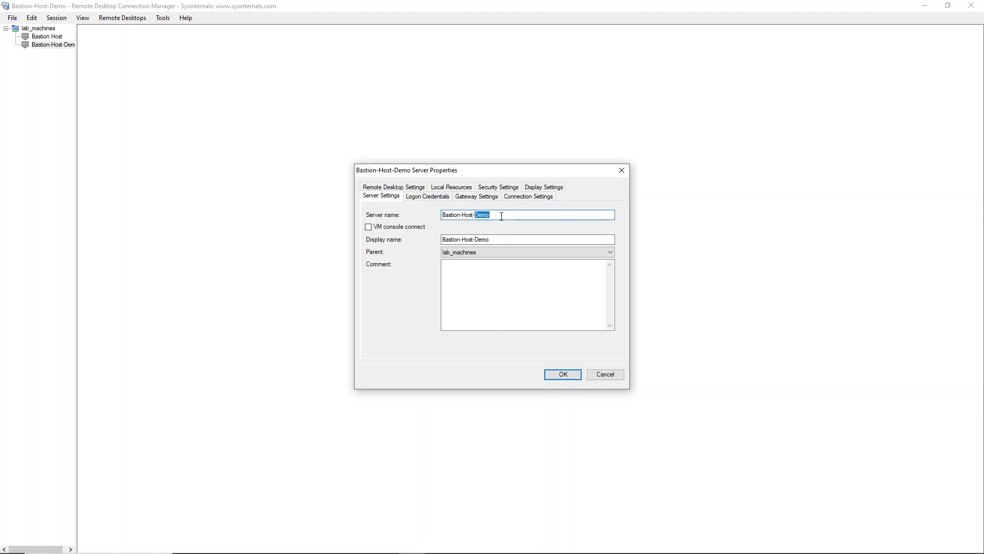
click(501, 216)
key(BackSpace)
key(BackSpace)
key(BackSpace)
key(BackSpace)
key(BackSpace)
key(BackSpace)
key(BackSpace)
key(BackSpace)
key(BackSpace)
key(BackSpace)
key(BackSpace)
key(BackSpace)
key(BackSpace)
key(BackSpace)
key(BackSpace)
key(BackSpace)
Step: Switch to the AWS console and copy the public IPv4 address from the Bastion-Host instance's summary
key(alt+Tab)
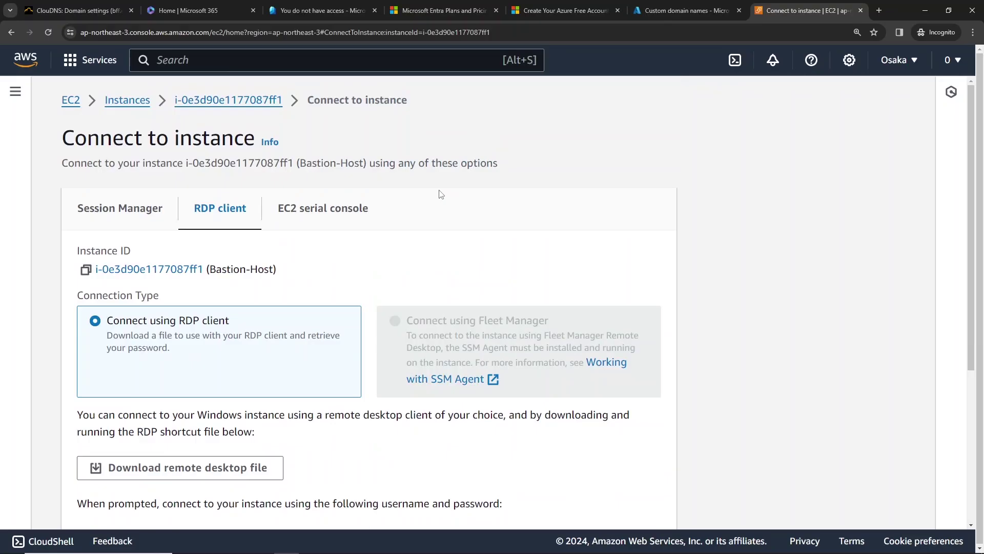
click(272, 100)
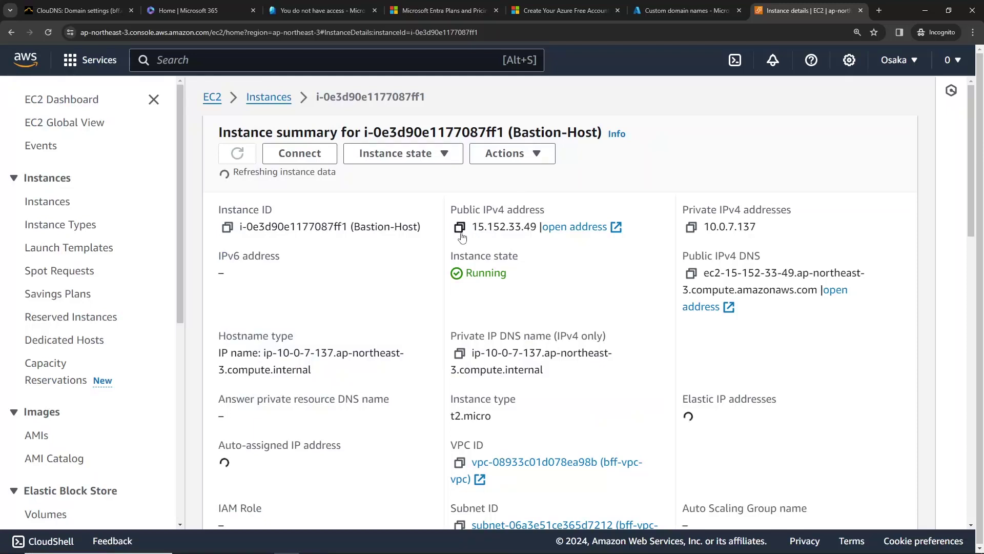
click(460, 233)
click(460, 229)
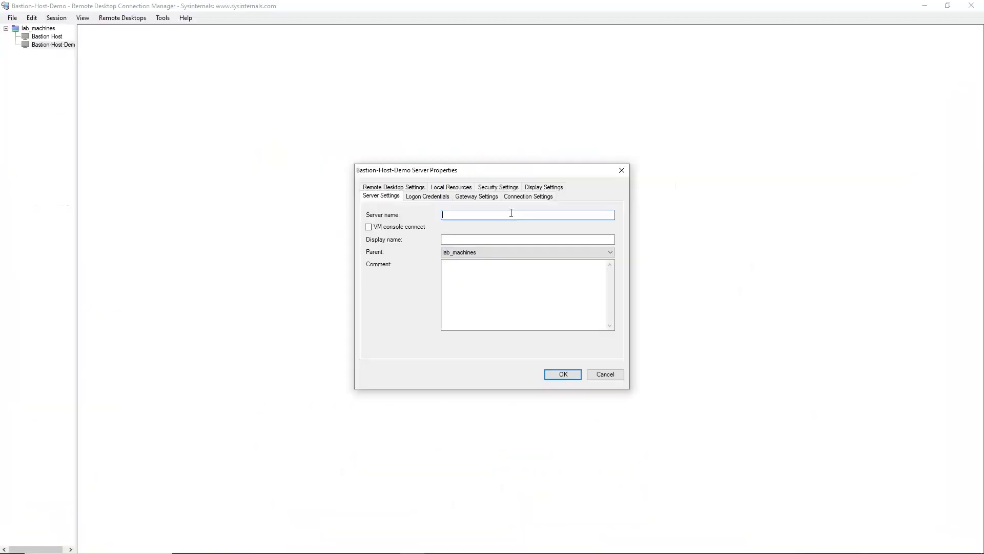
Step: In Remote Desktop Connection Manager, set the server name to 15.152.33.49 and the display name to Bastion-Host-Demo
key(ctrl+v)
drag(479, 240, 417, 246)
text(Bastion)
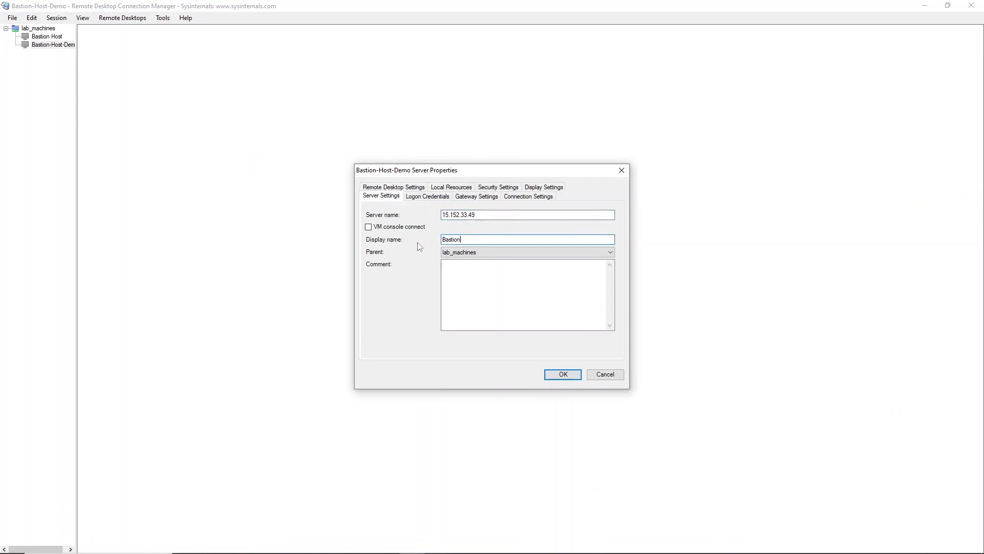
text(-Host-Demo)
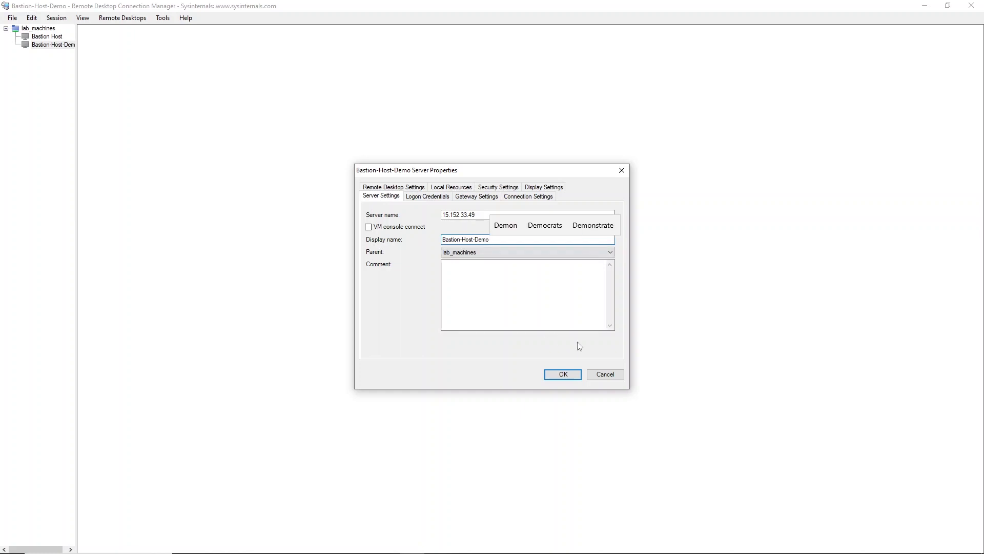
Step: Set the user name in the server's logon credentials to Administrator
click(427, 196)
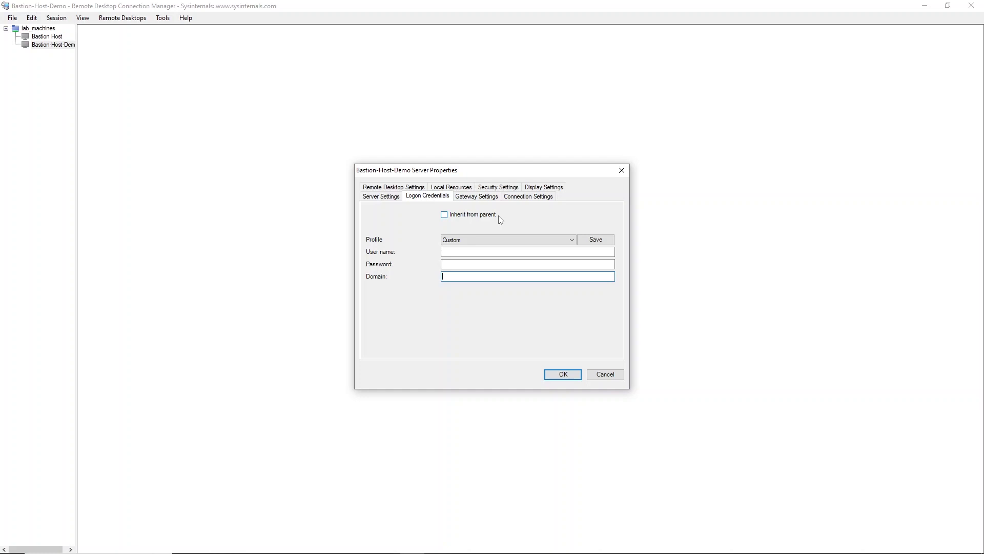
click(485, 251)
text(Adm)
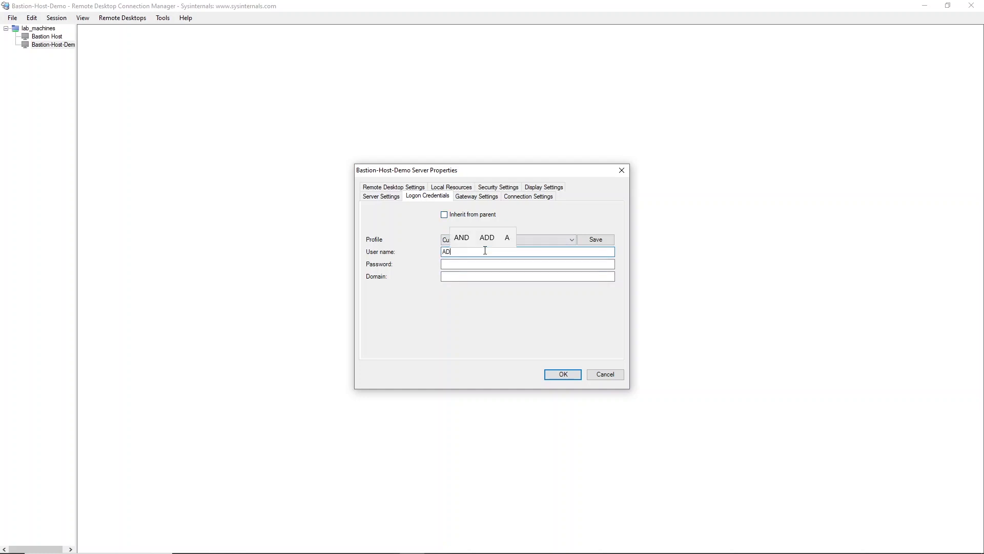
text(inistratoor)
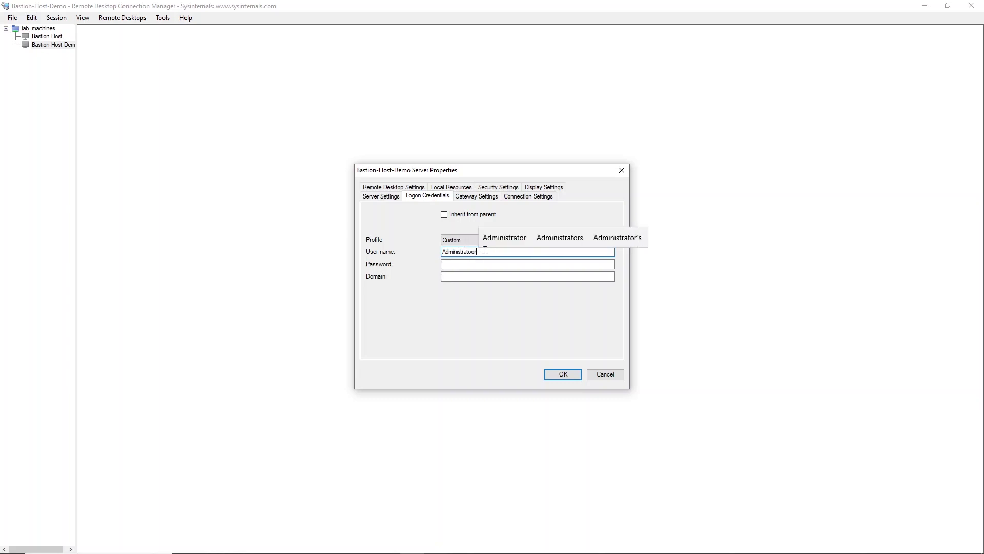
key(BackSpace)
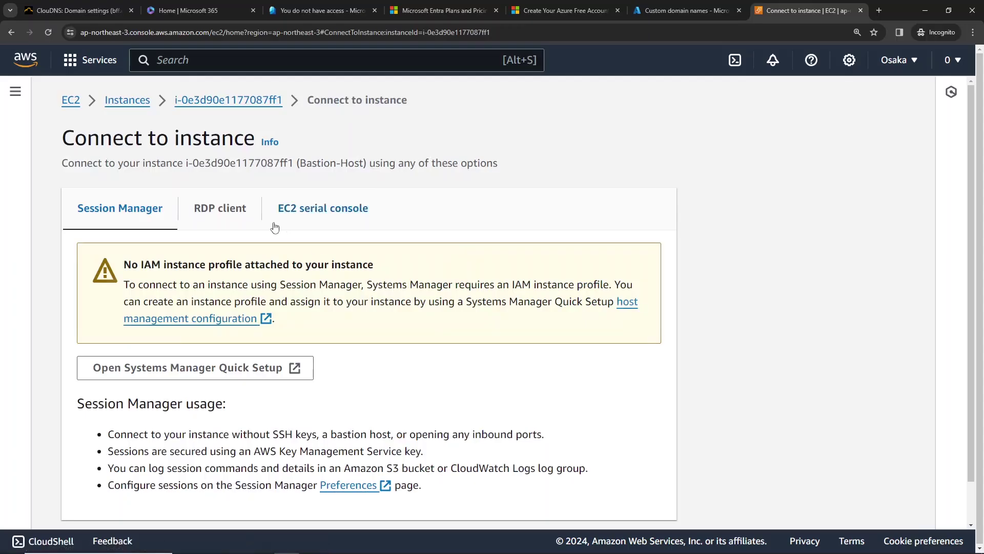
Step: In the AWS console, decrypt the Bastion-Host's Windows password for the RDP client using the 0.pem private key file and copy it
click(231, 211)
scroll(216, 308, down, 5)
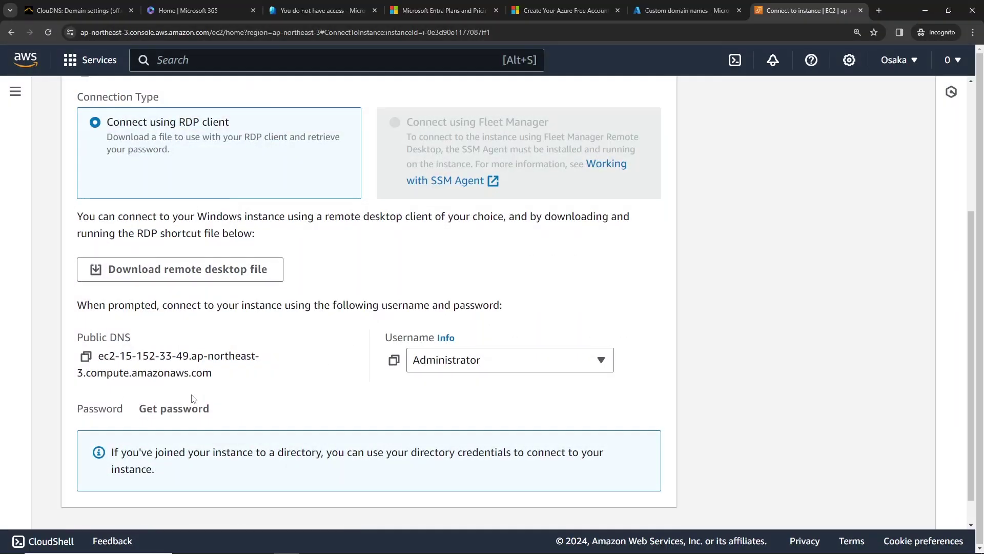
click(195, 407)
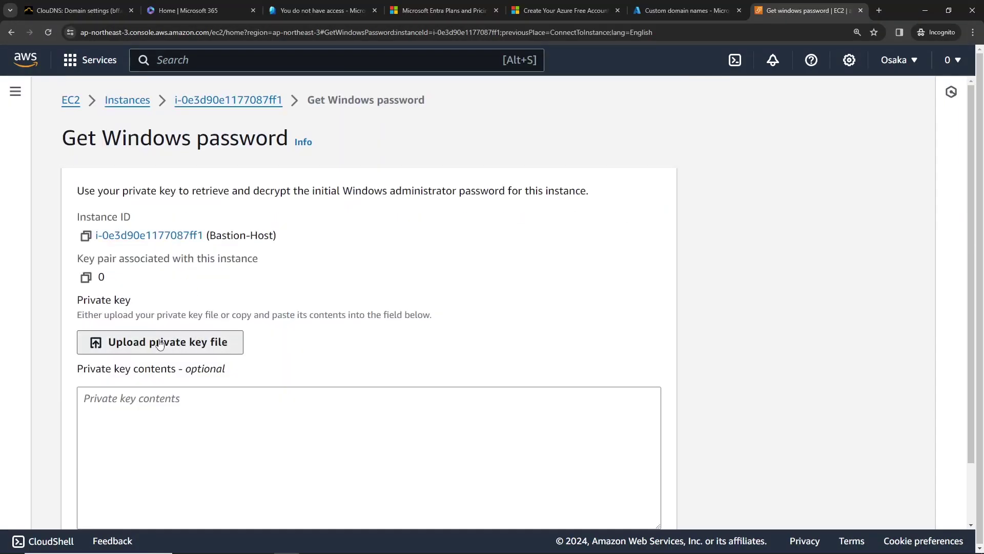
click(164, 340)
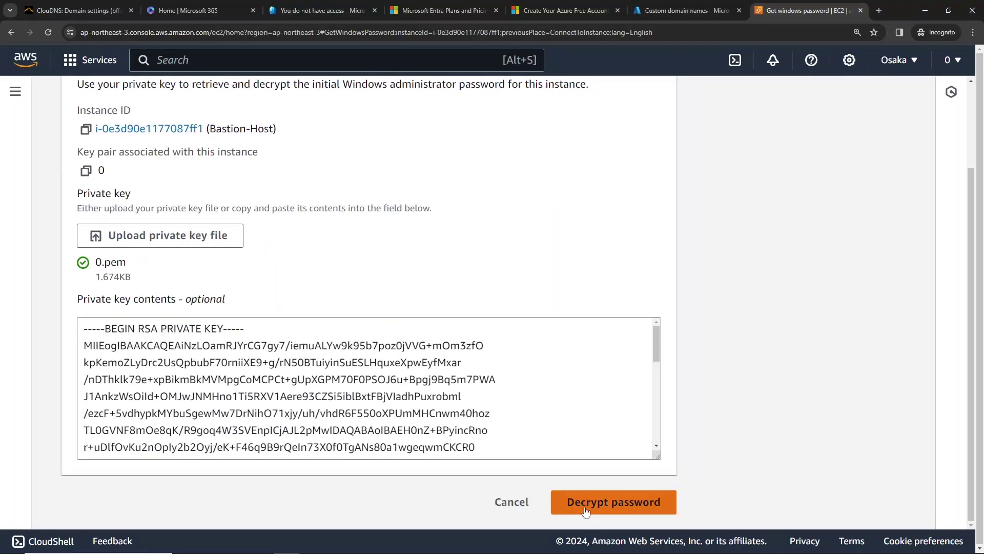
click(586, 508)
scroll(226, 444, down, 2)
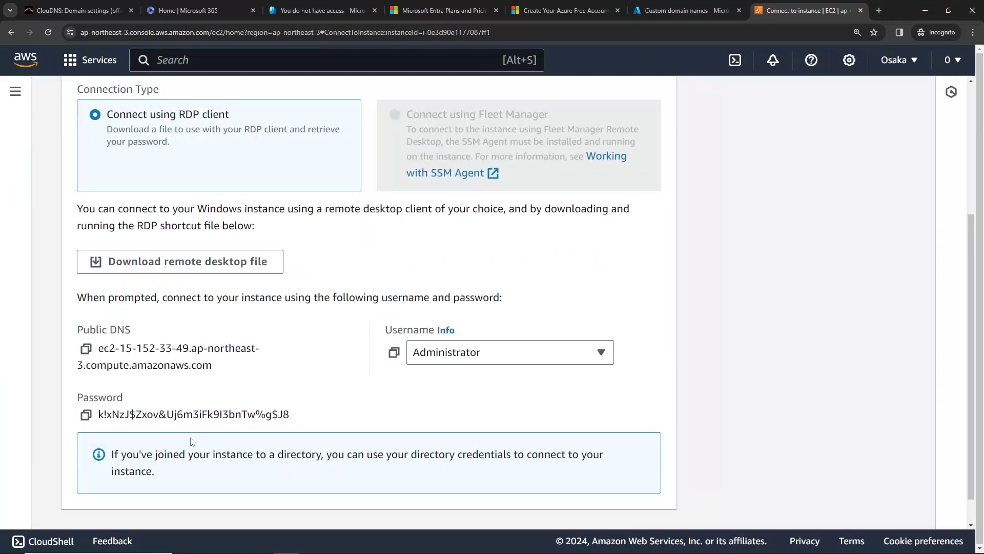
click(86, 415)
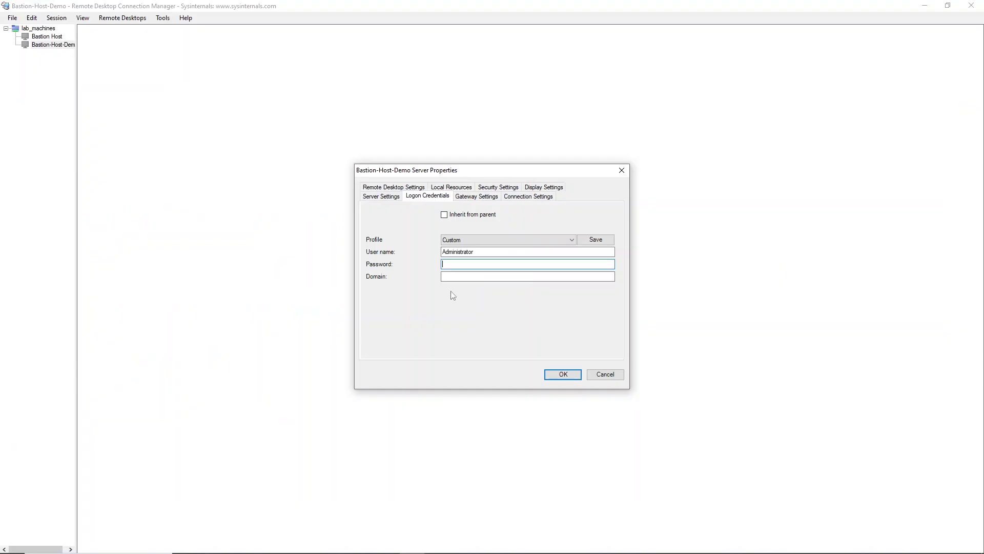
Step: Paste the administrator password into the Bastion-Host-Demo logon credentials and save the server properties
click(470, 264)
key(ctrl+v)
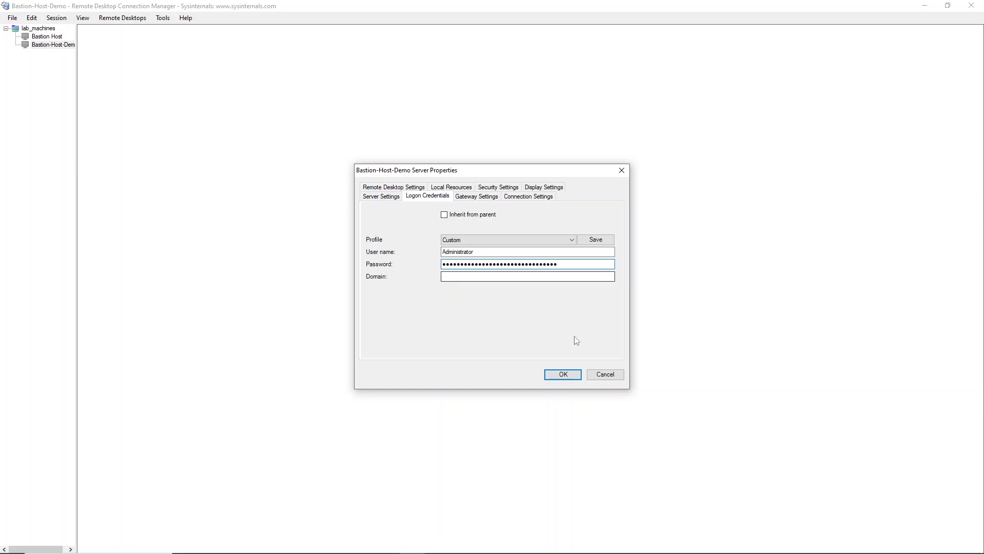
click(563, 374)
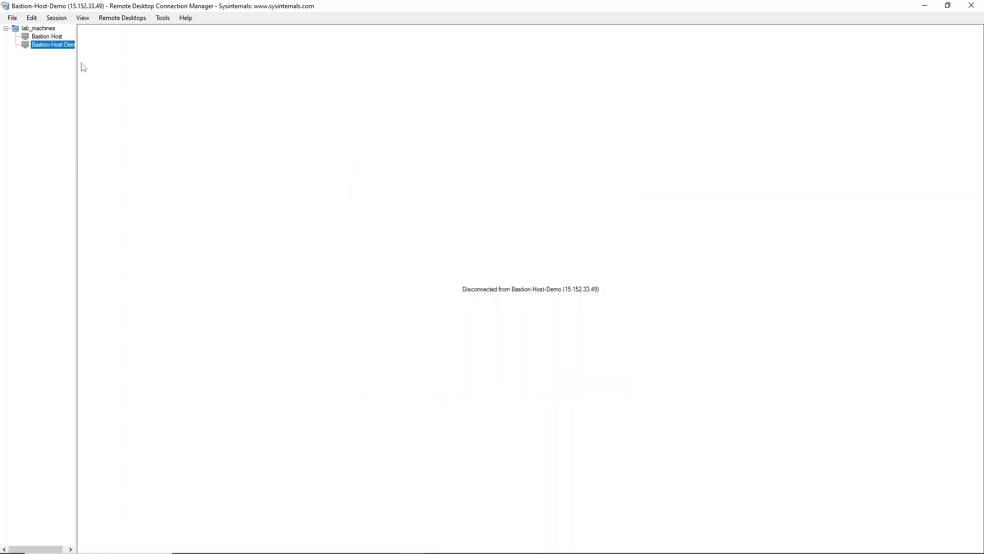
Step: Stop Bastion-Host-Demo's remote desktop settings from inheriting from the parent and set the desktop size to Same as client area
right_click(57, 46)
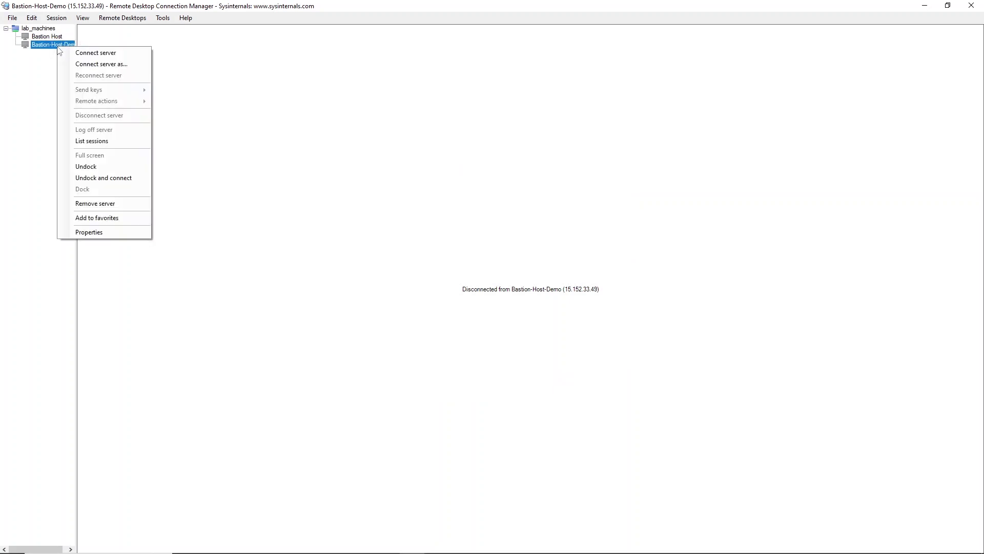
click(131, 229)
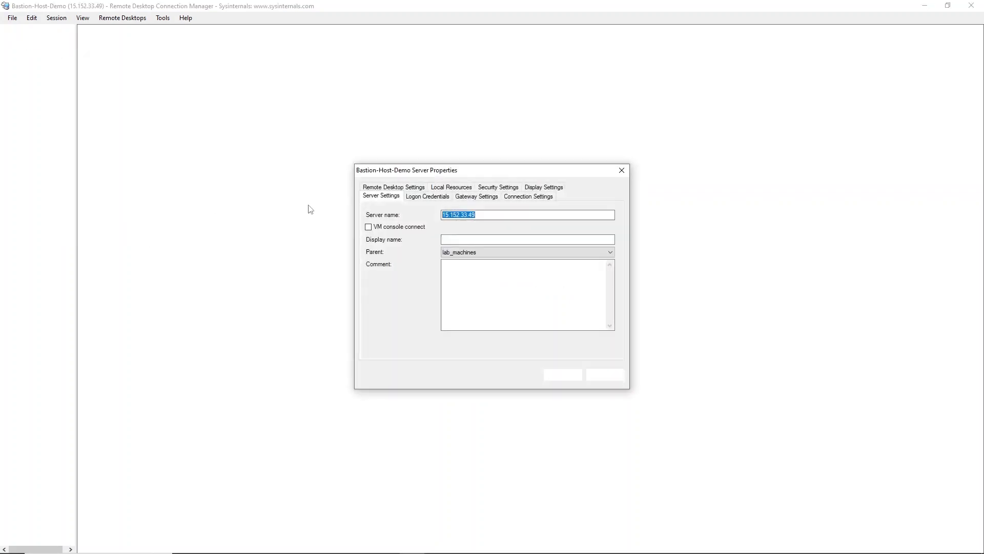
click(412, 188)
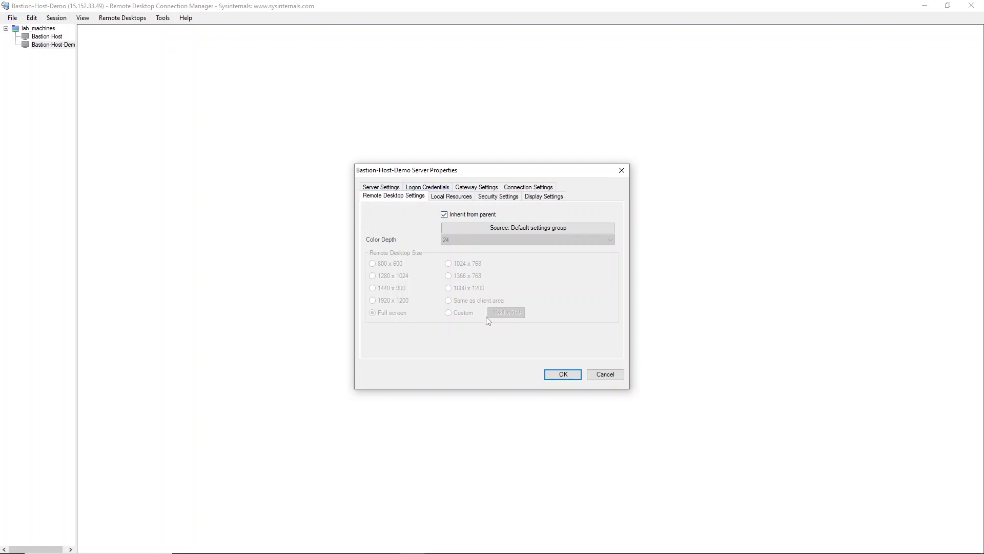
click(445, 214)
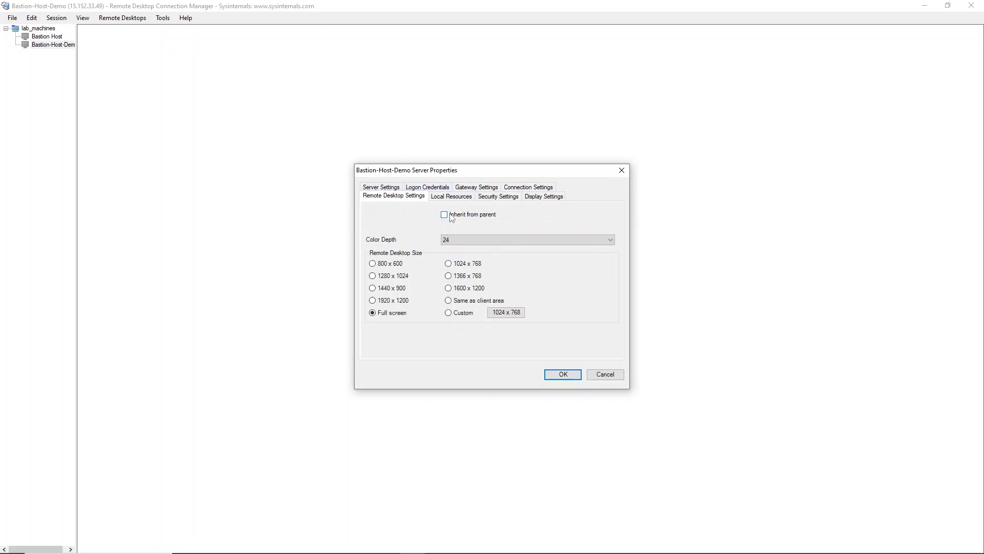
click(457, 302)
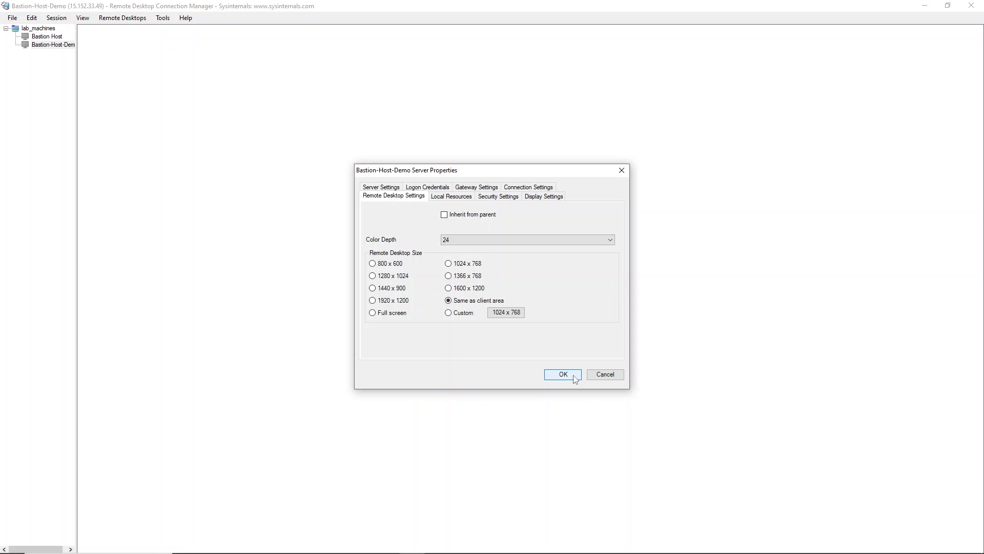
click(563, 374)
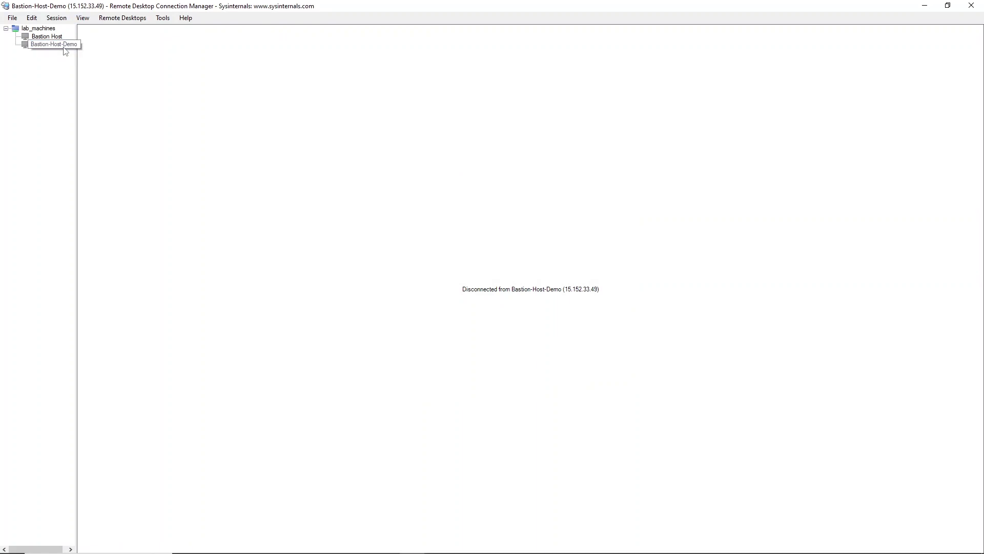
Step: Connect to the Bastion-Host-Demo server and accept its untrusted certificate
right_click(65, 45)
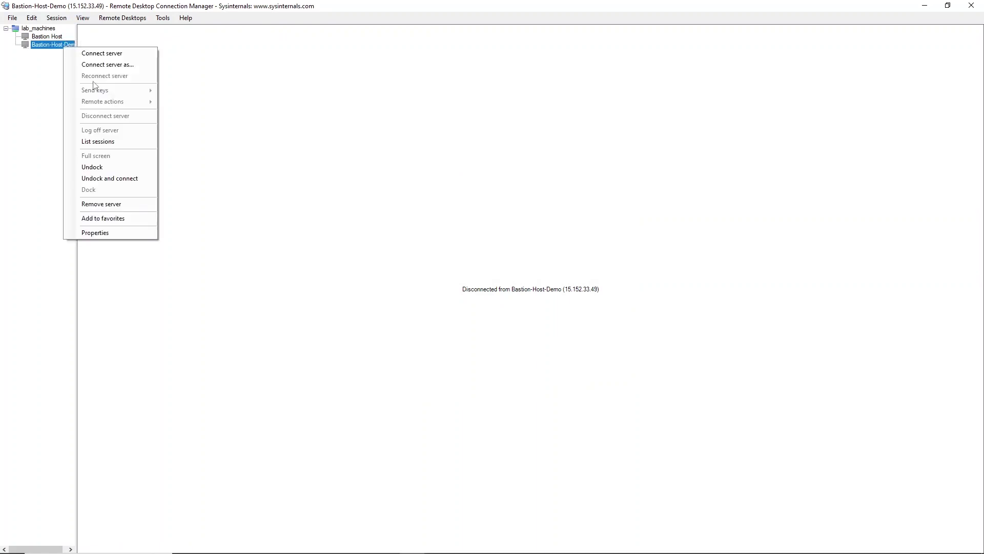
click(123, 53)
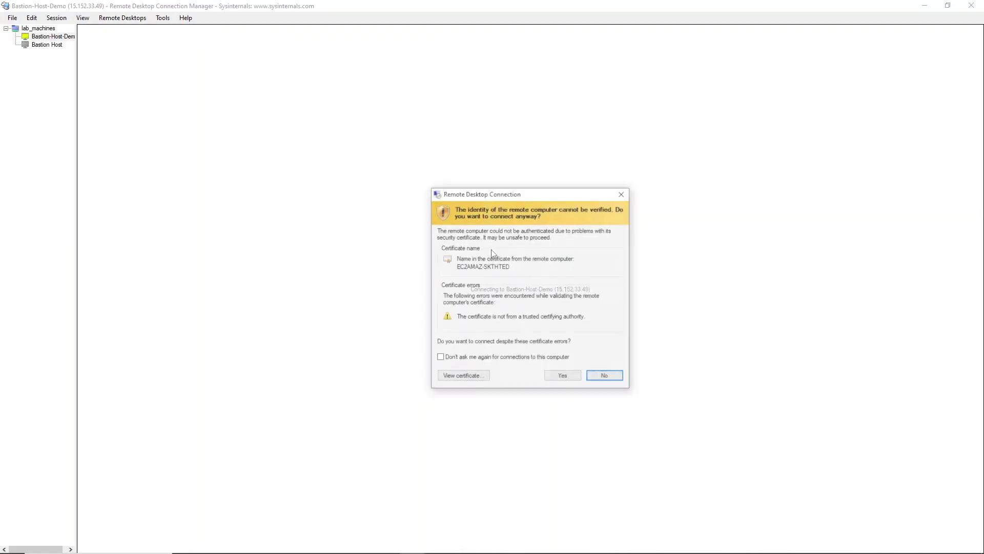
click(563, 377)
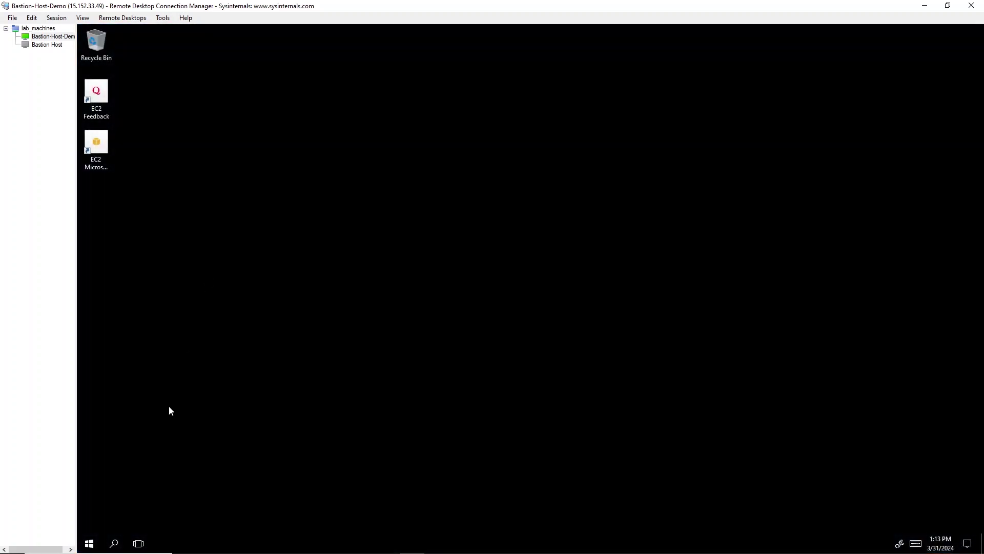
Step: Launch Server Manager on the bastion host and minimize the command prompt window
click(113, 542)
text(server)
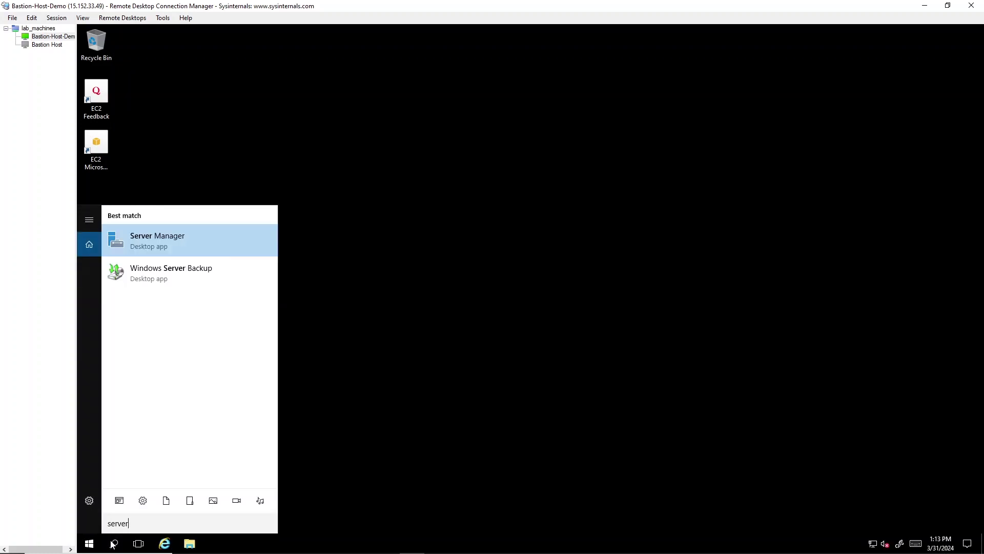
key(Return)
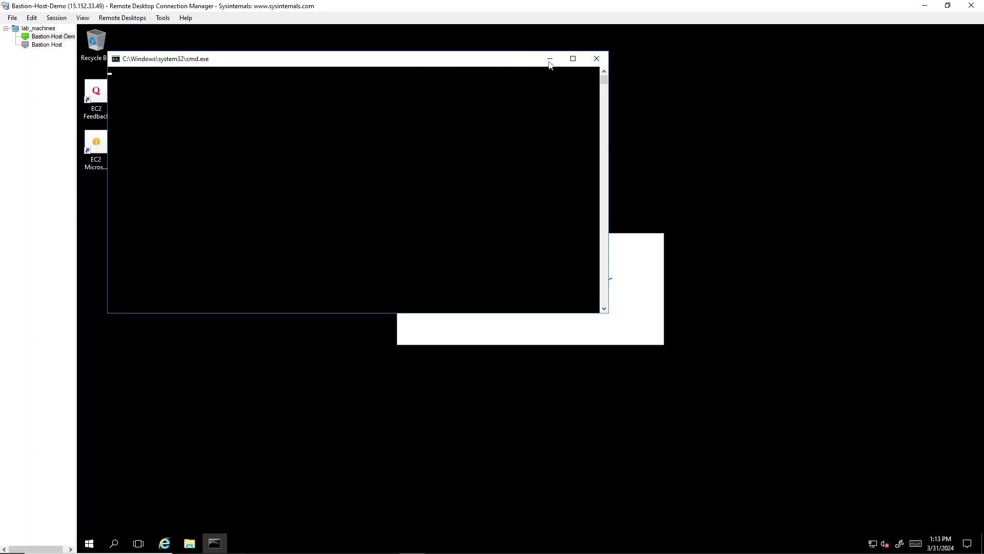
click(549, 61)
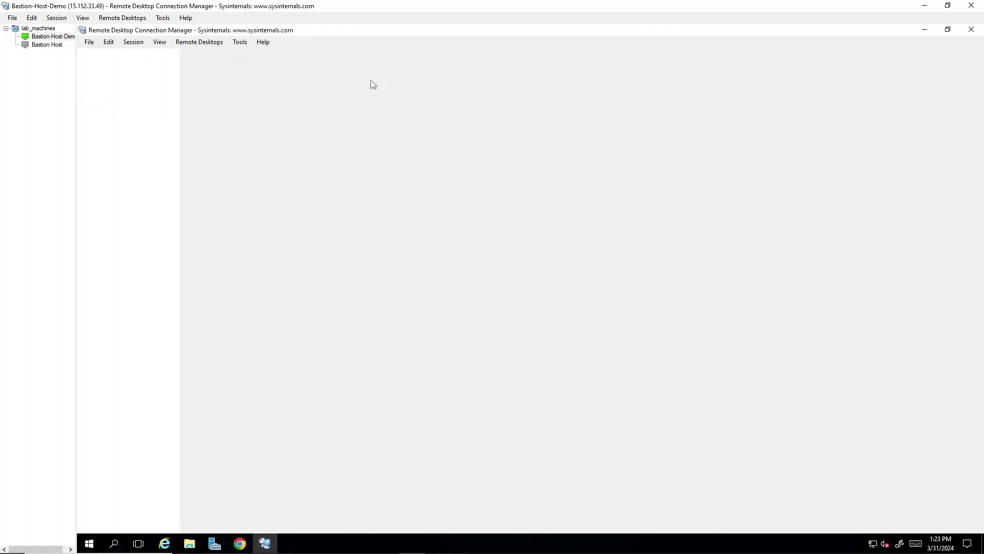
Step: In the bastion host's Remote Desktop Connection Manager, create a new RDCMan group file named Deployment on the Desktop
click(89, 42)
click(97, 54)
click(119, 112)
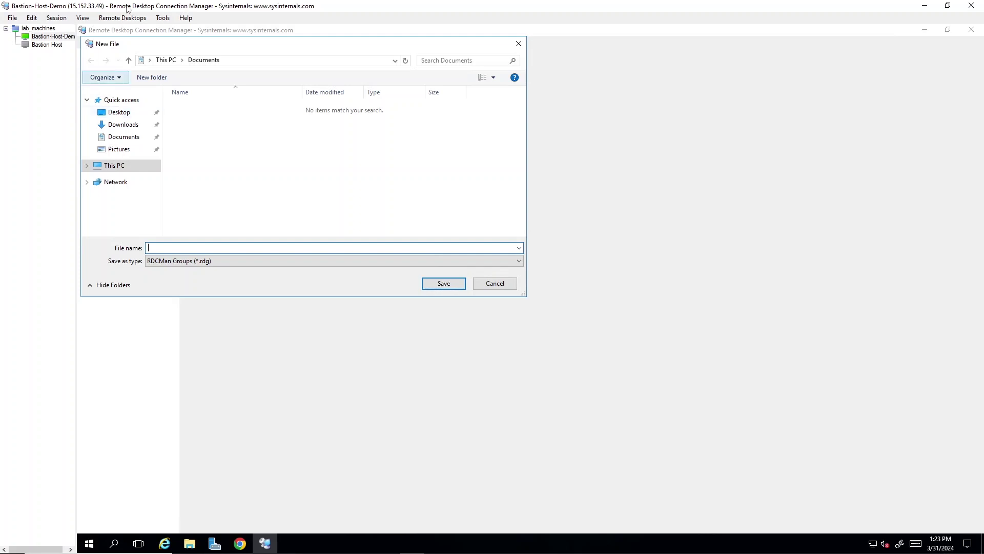
click(207, 247)
click(206, 247)
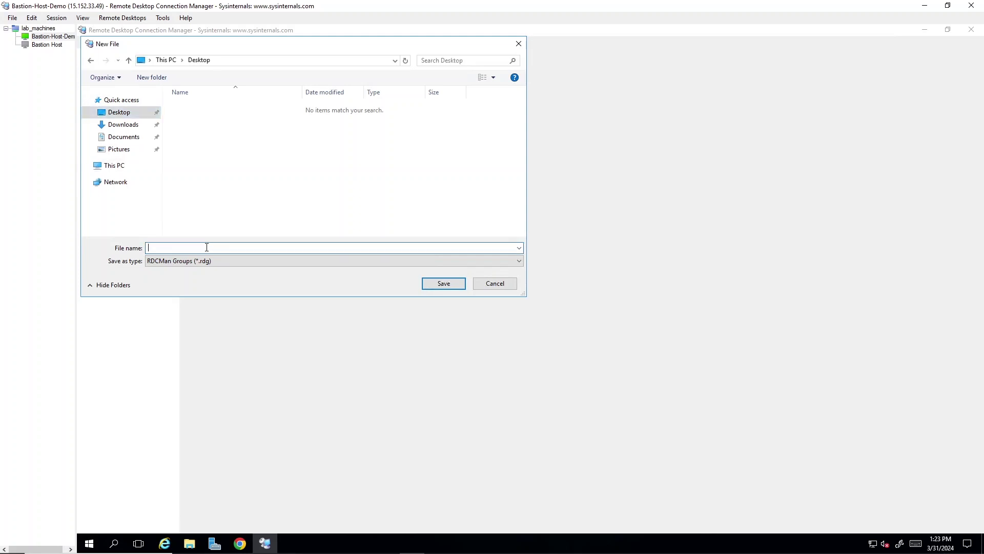
text(Deployment)
key(Return)
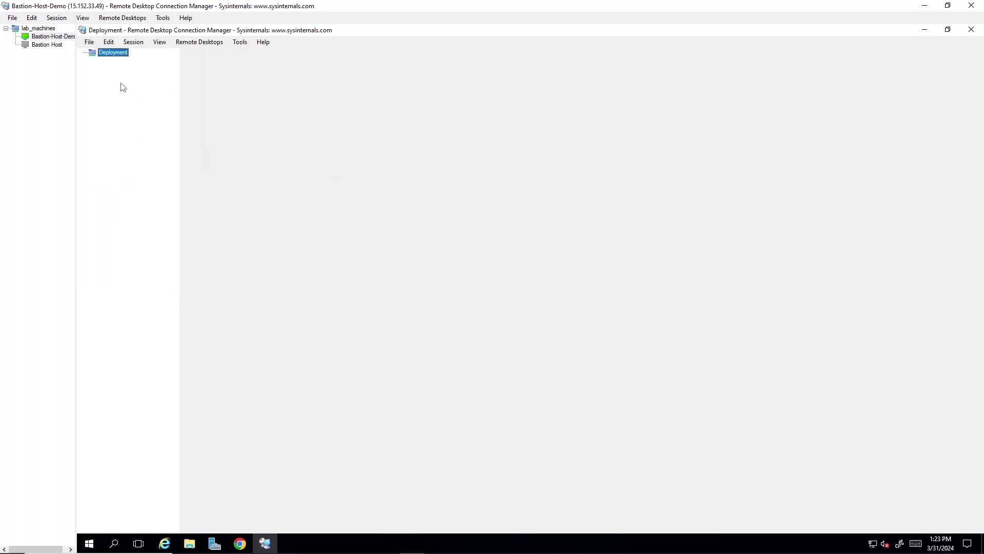
Step: Start a new server entry in the Deployment group with server name 10.0.139.140 and display name Domain Controller
right_click(114, 52)
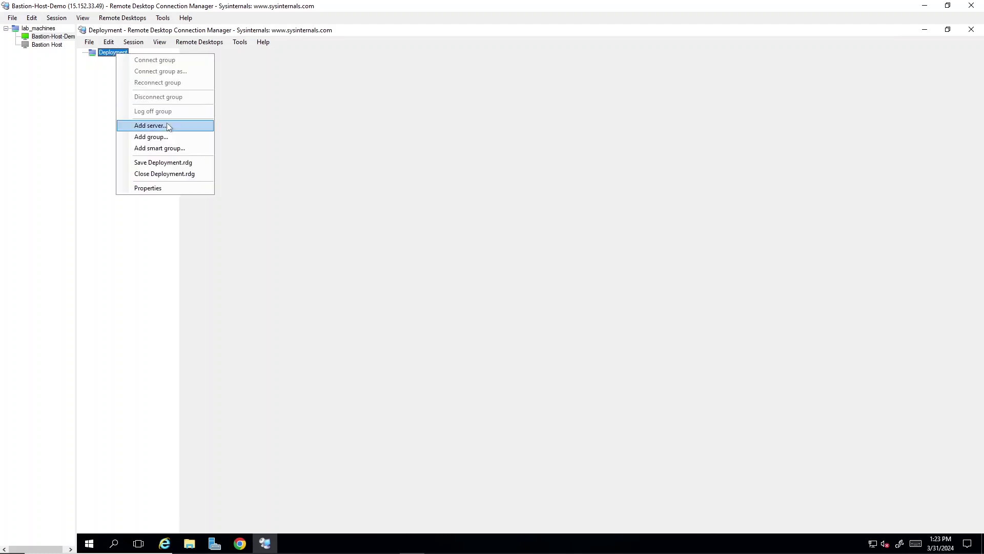
click(149, 125)
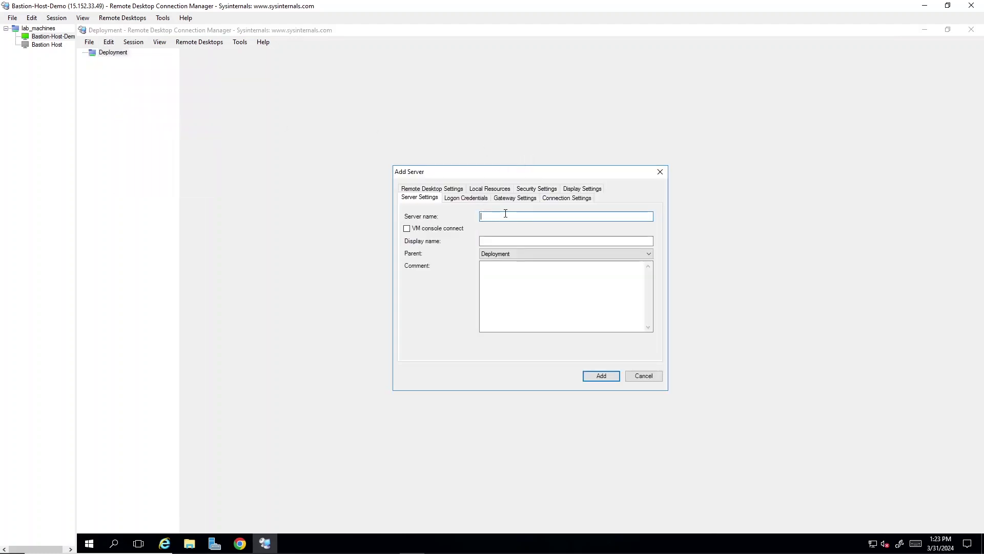
click(505, 241)
text(Di)
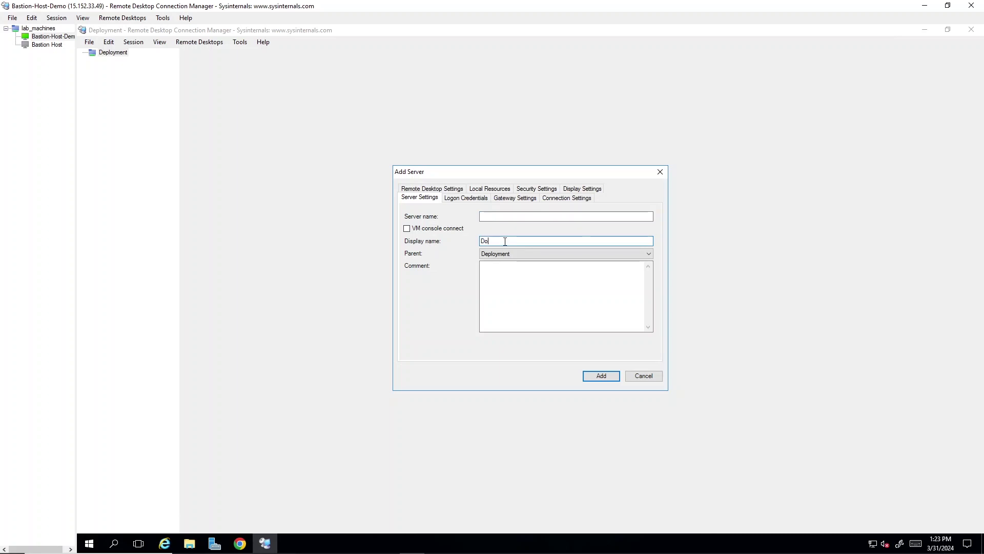
text(main Controller)
key(shift+Tab)
key(shift+Tab)
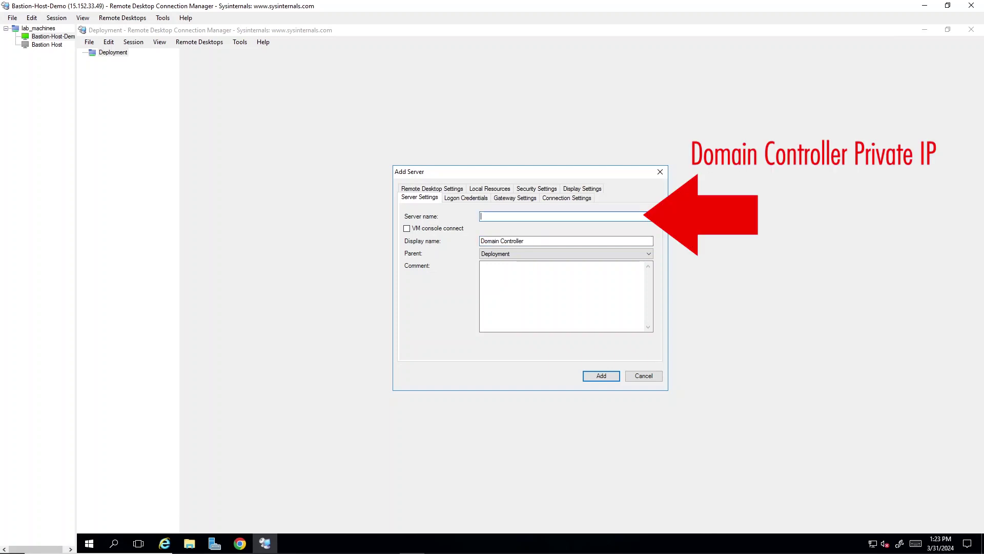
text(10.0.139.140)
Step: Stop inheriting the logon credentials, clear the domain, paste the administrator password for user Administrator, and add the server
click(468, 198)
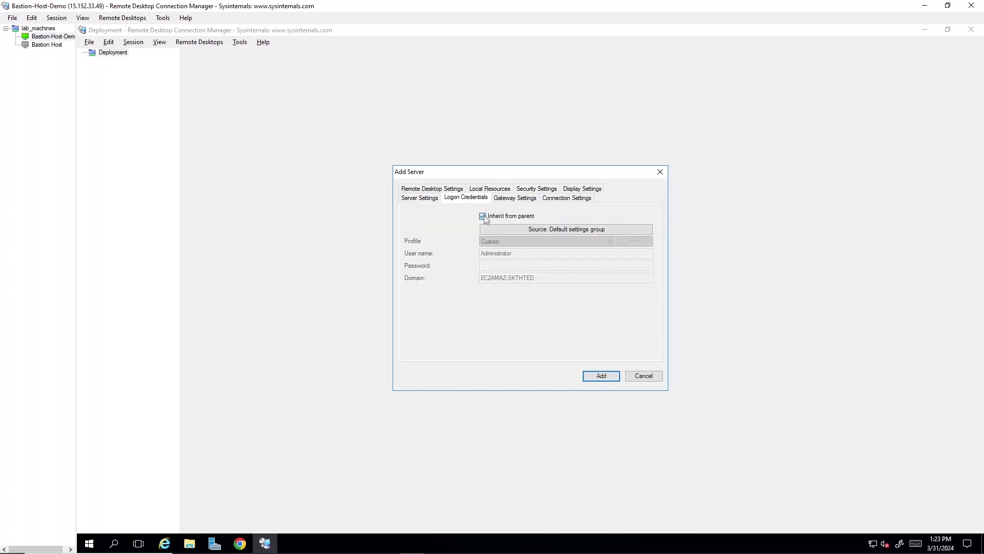
click(482, 216)
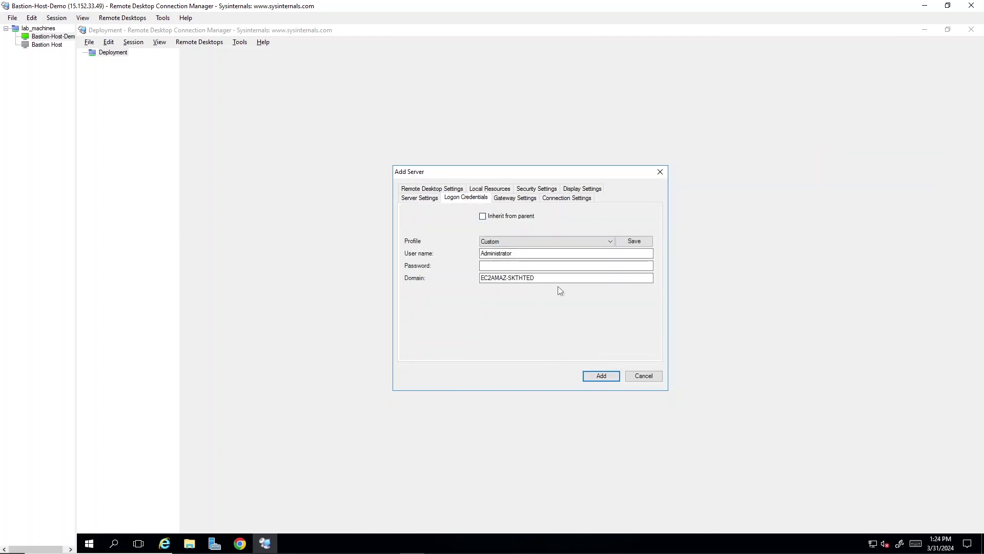
drag(557, 278, 387, 277)
key(BackSpace)
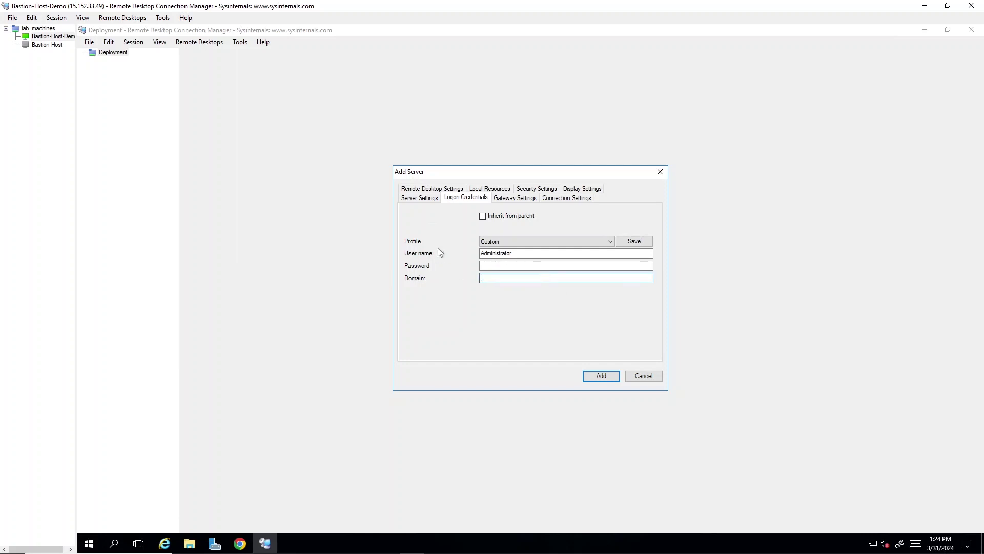
key(shift+Tab)
key(ctrl+v)
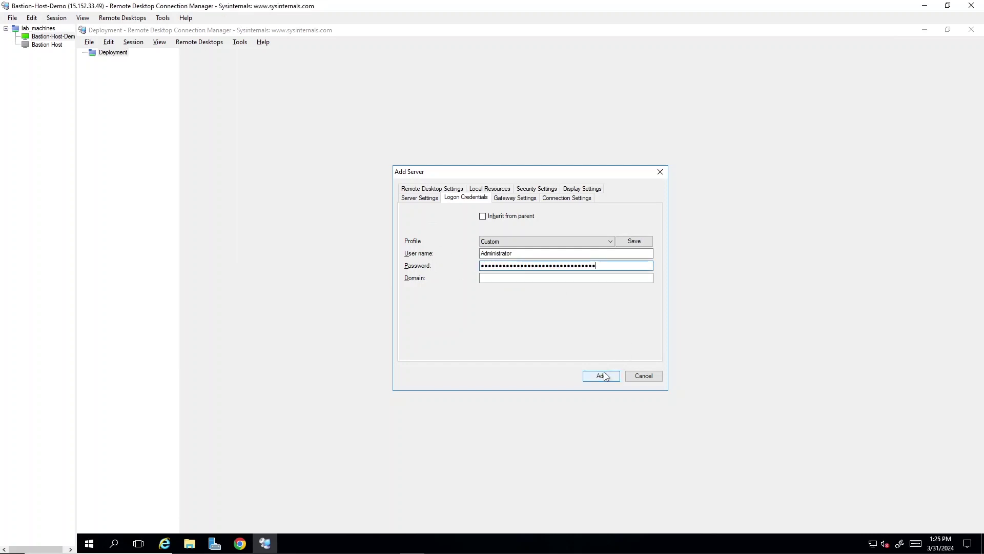
click(601, 376)
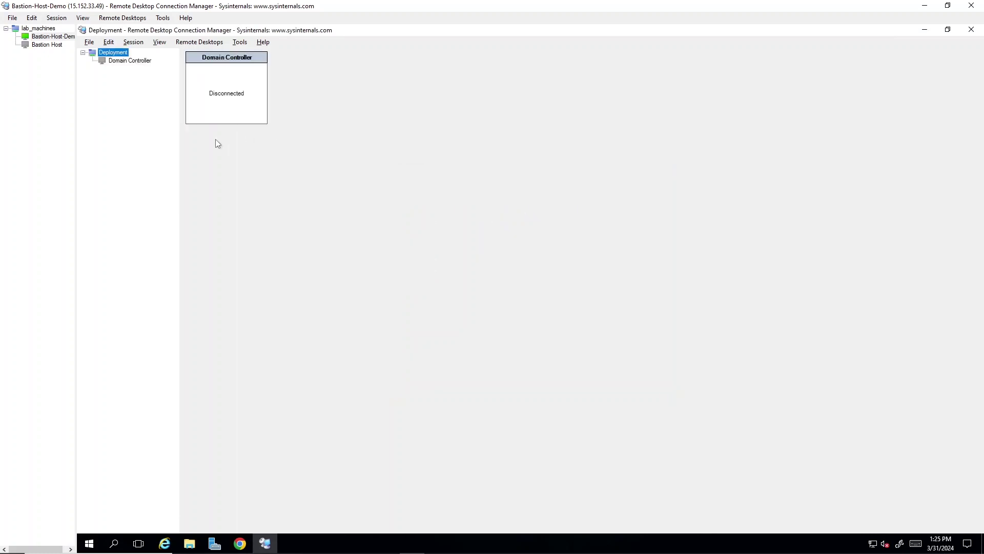
Step: Connect to the Domain Controller server from the bastion host and accept its untrusted certificate
double_click(126, 61)
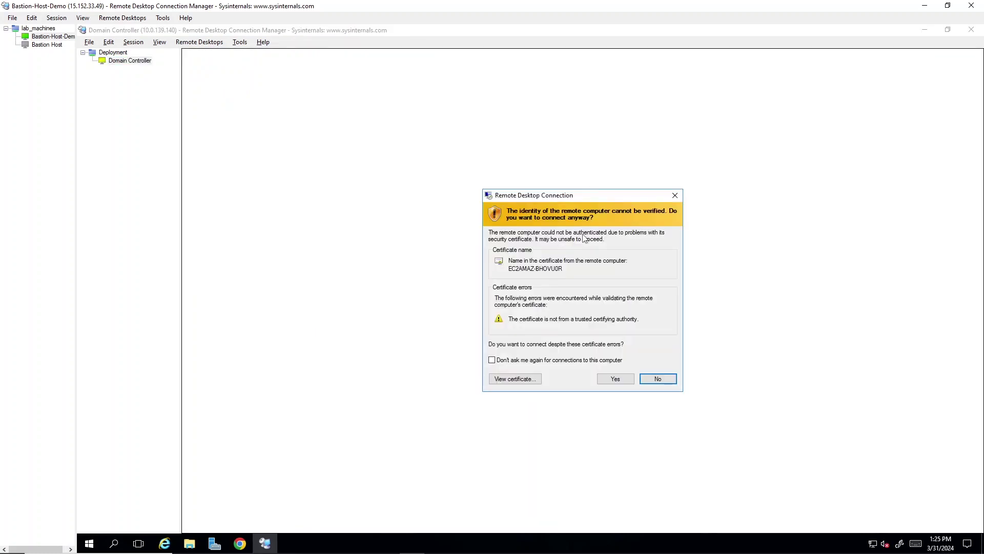
click(616, 379)
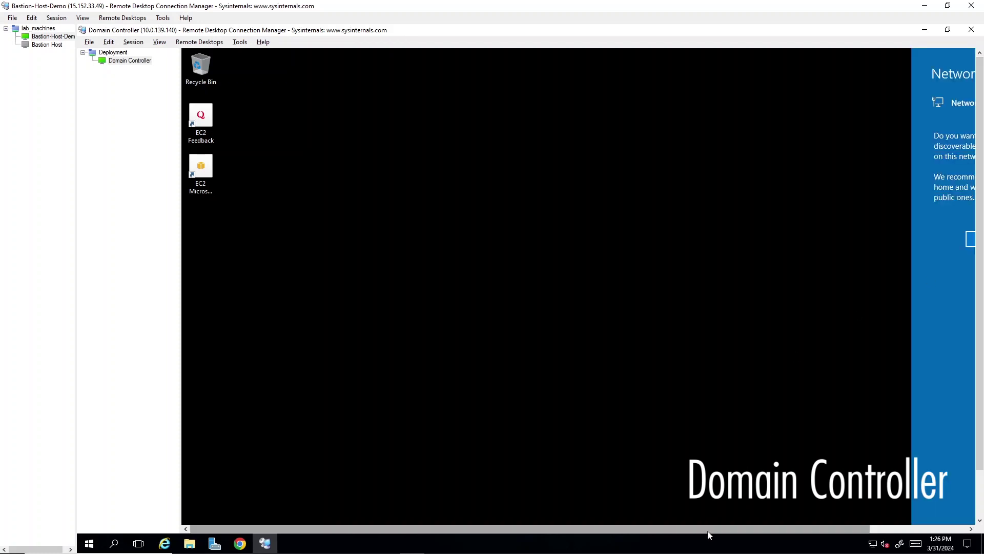
drag(707, 532, 697, 548)
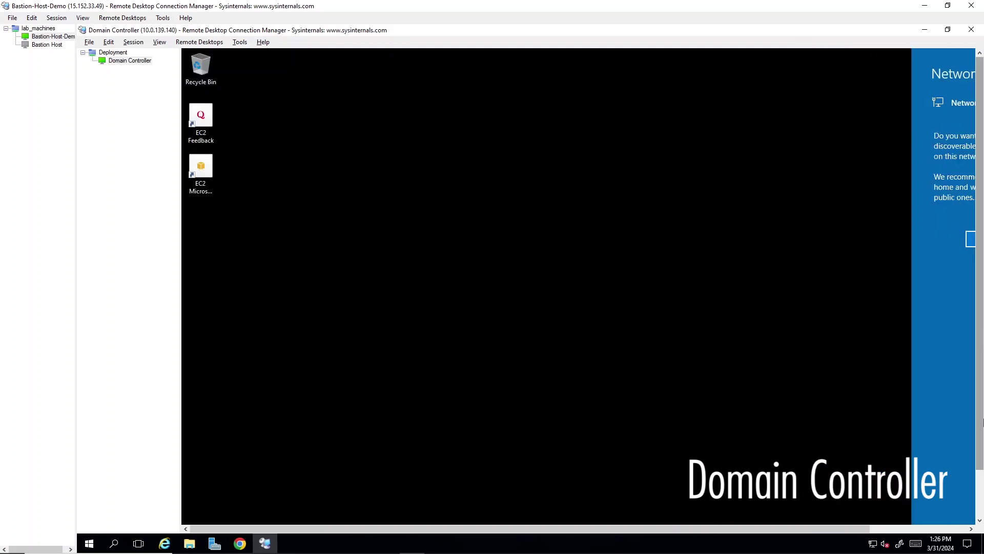
drag(980, 421, 980, 469)
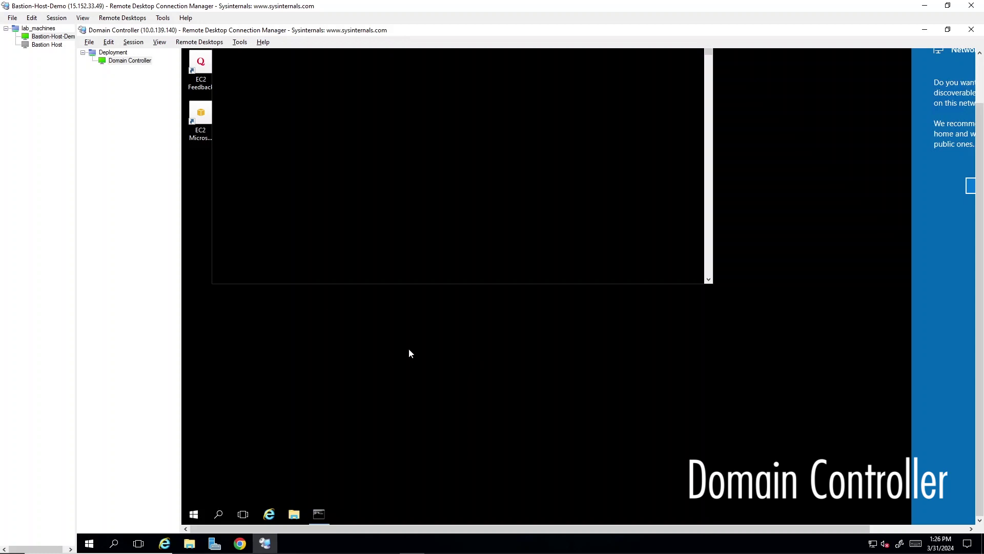
Step: Disconnect the Domain Controller remote session
click(136, 59)
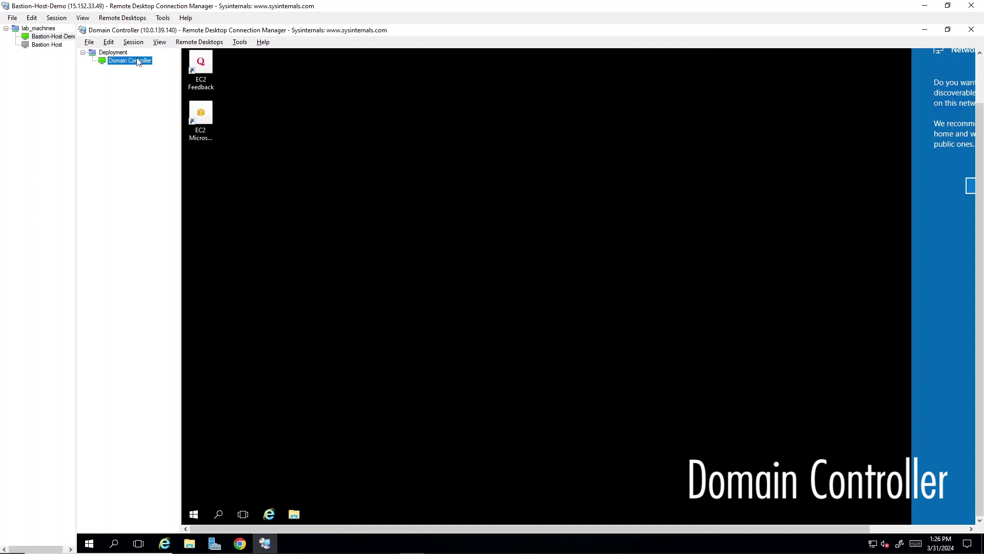
right_click(136, 59)
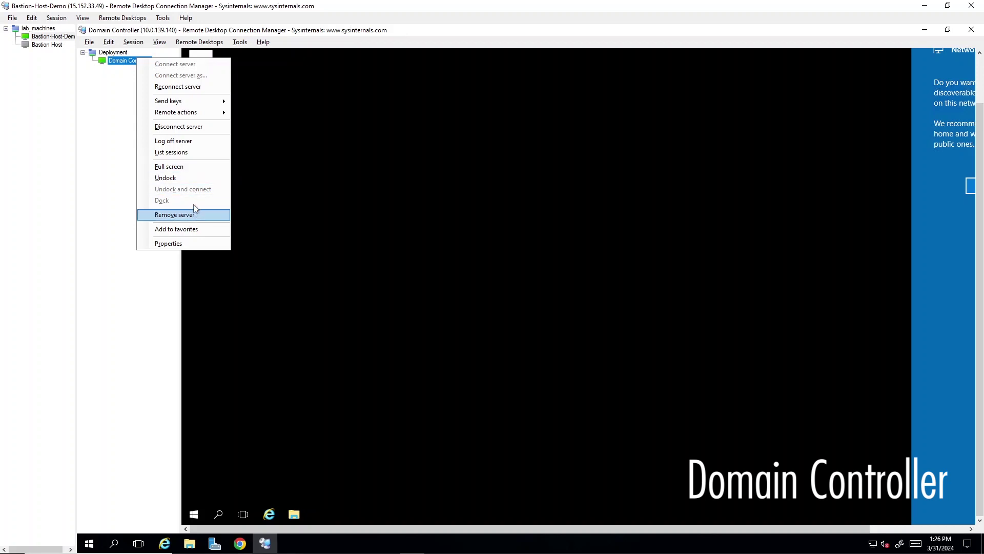
click(194, 129)
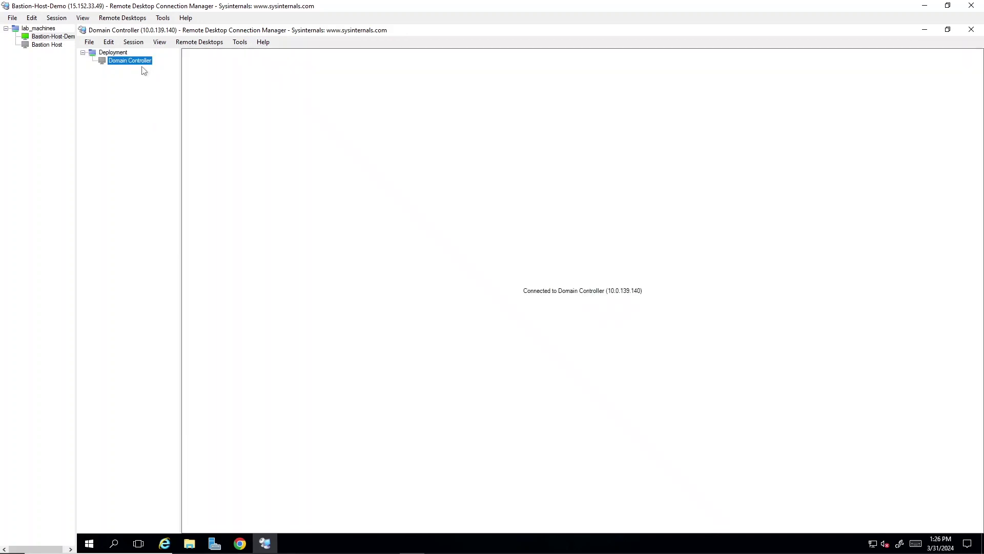
Step: Stop the Domain Controller's remote desktop settings inheriting from the parent and set the remote desktop size to Same as client area
right_click(134, 60)
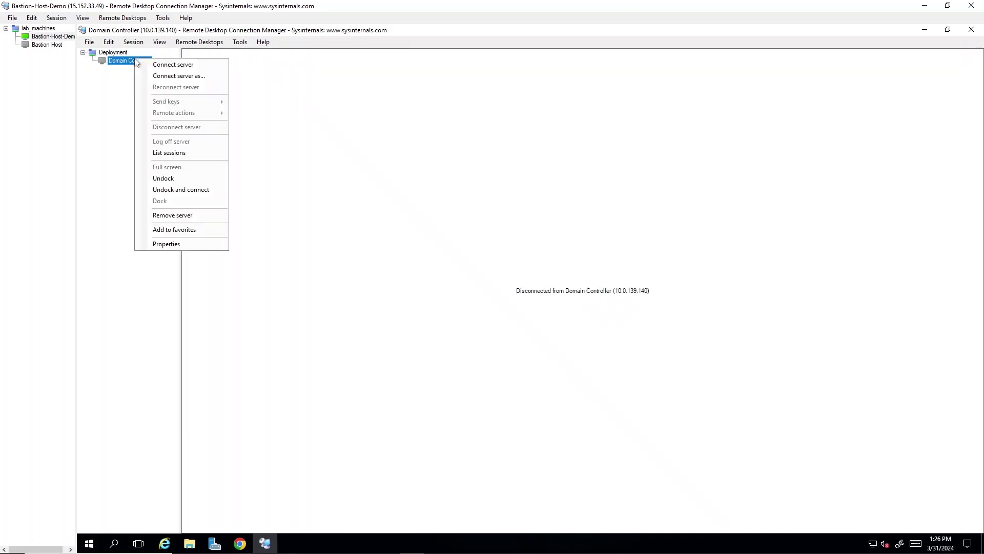
click(196, 245)
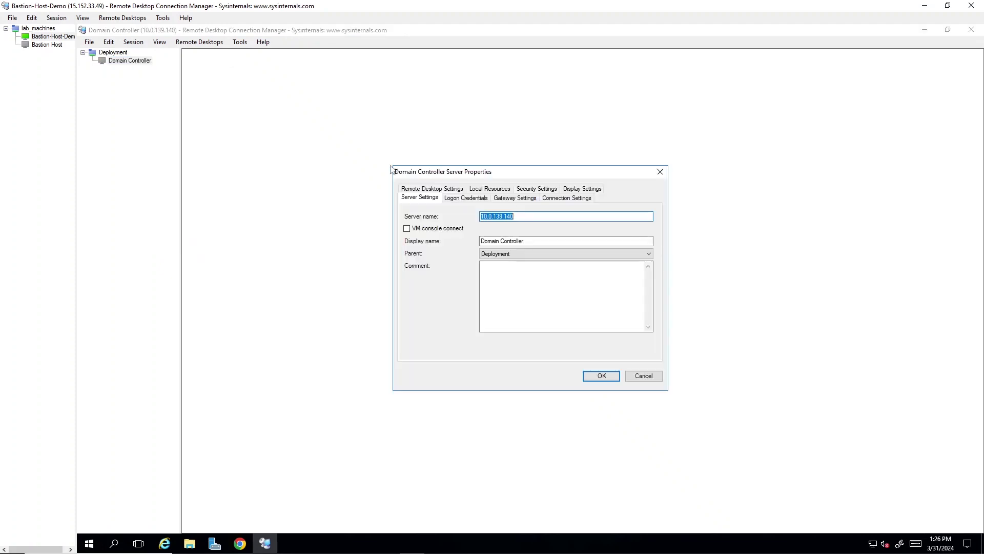
click(448, 190)
click(482, 217)
click(483, 216)
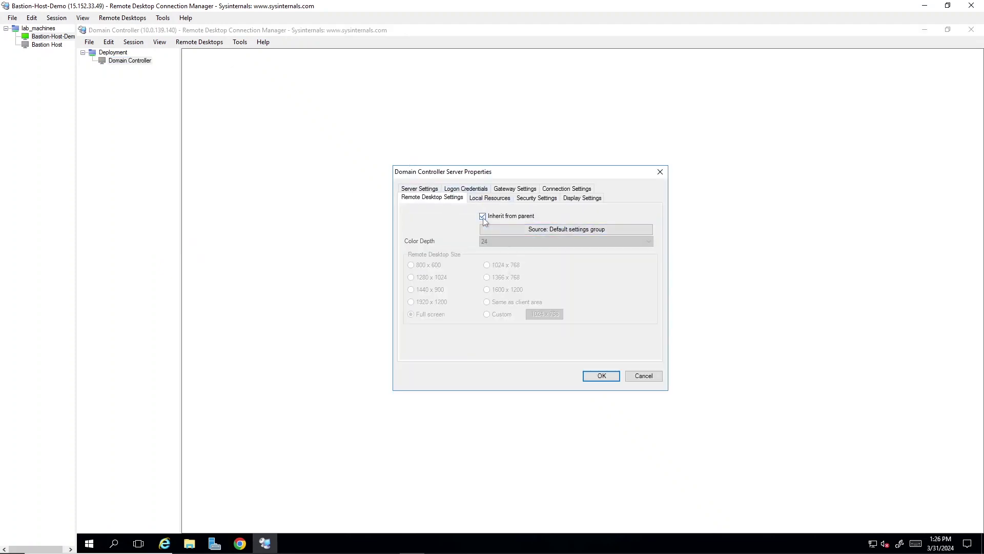
click(482, 217)
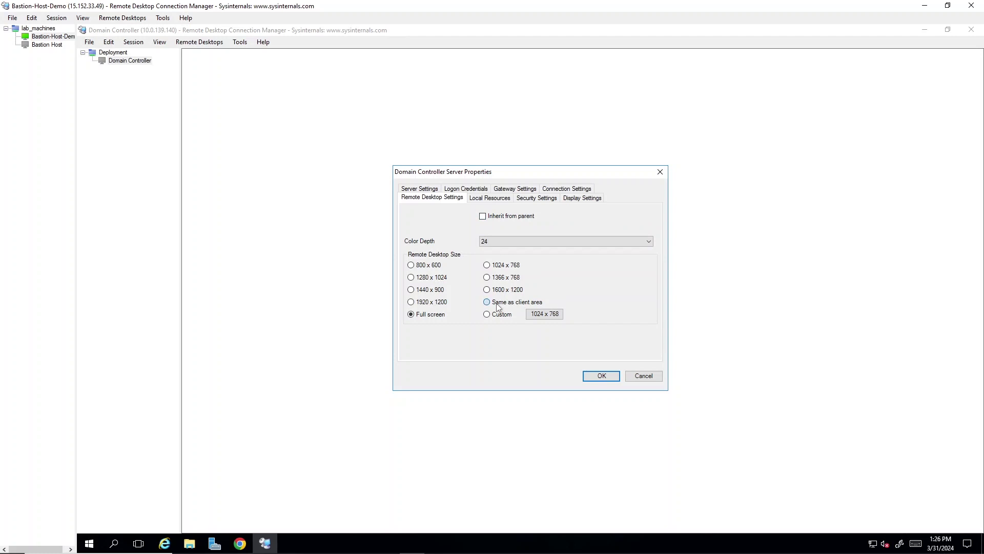
click(499, 307)
click(600, 376)
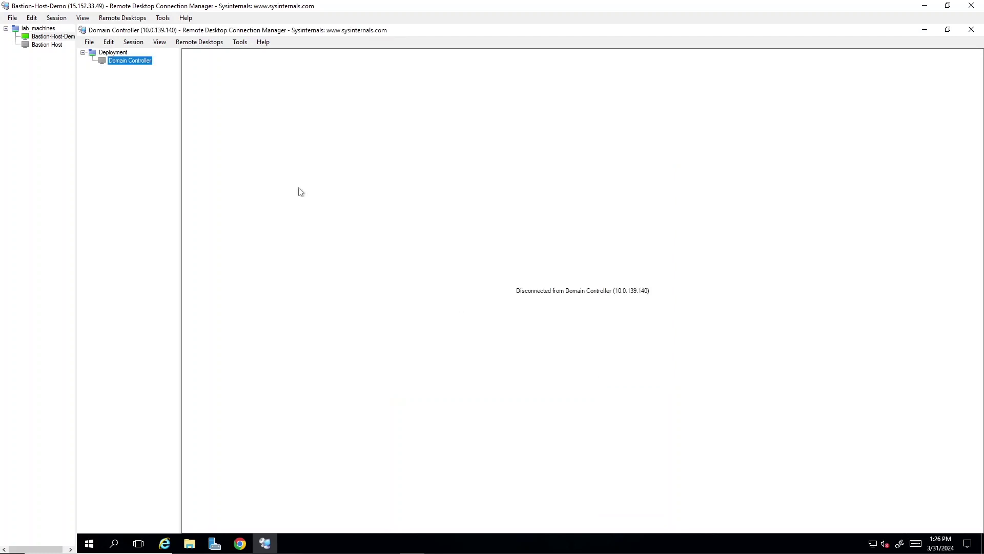
Step: Connect to the Domain Controller server, accept its untrusted certificate, and decline making the PC discoverable on the network
right_click(126, 60)
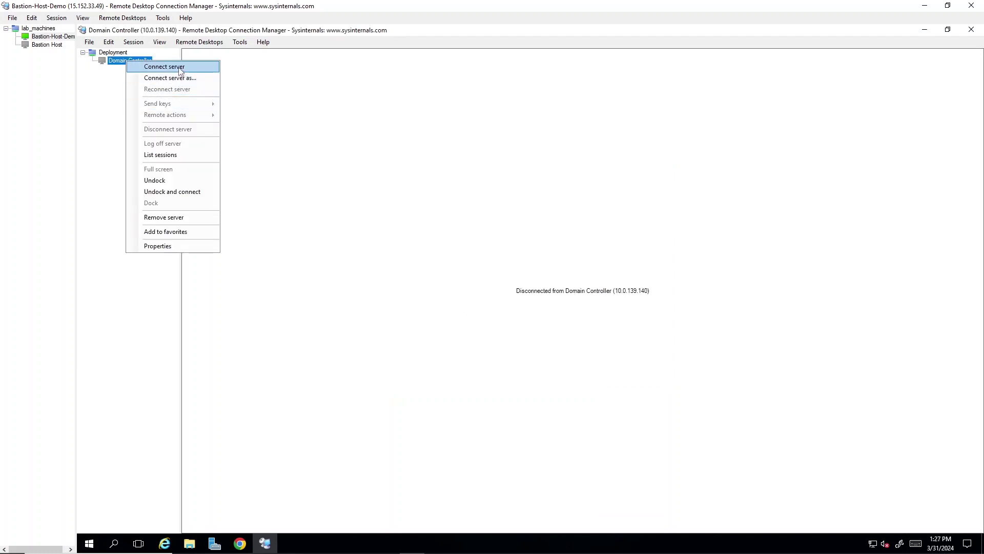
click(180, 67)
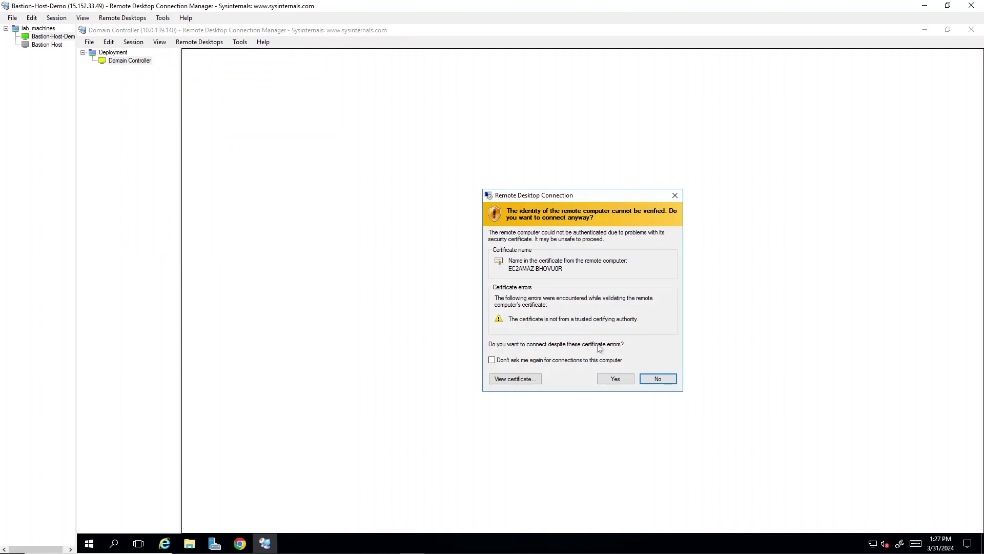
click(612, 381)
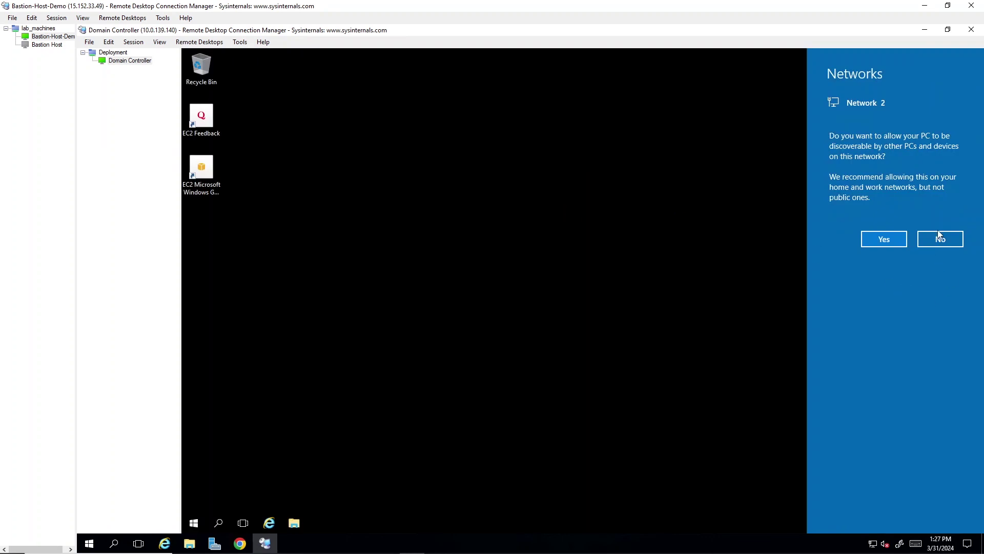
click(939, 241)
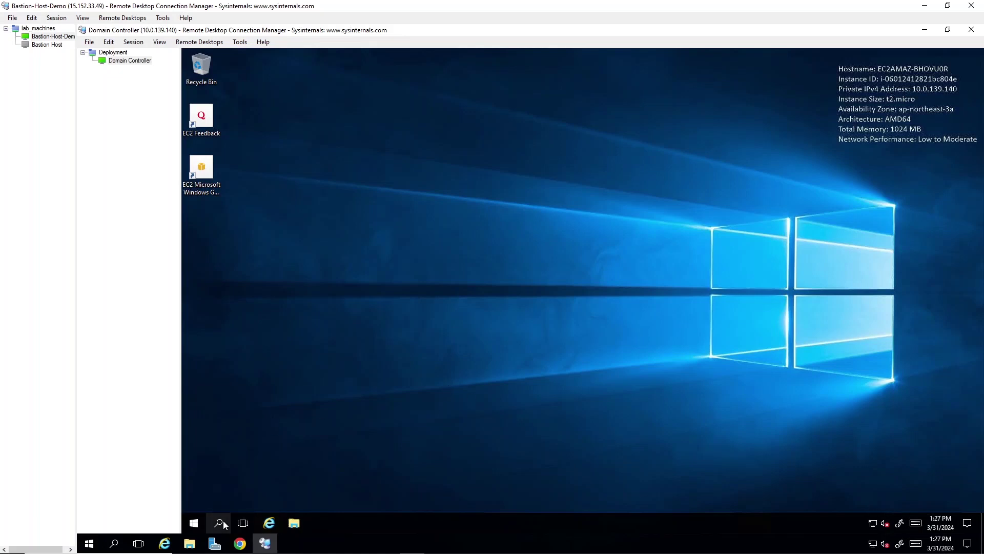
Step: Open Internet Explorer on the Domain Controller with recommended settings and try to load google.com, accepting the secure connection alert
click(270, 524)
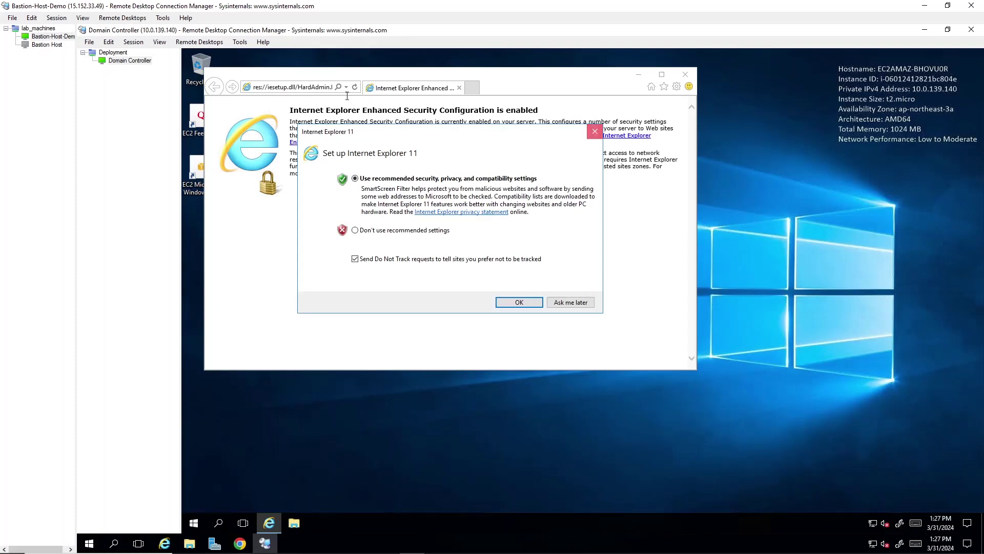
key(Return)
click(316, 88)
text(google.com)
key(Return)
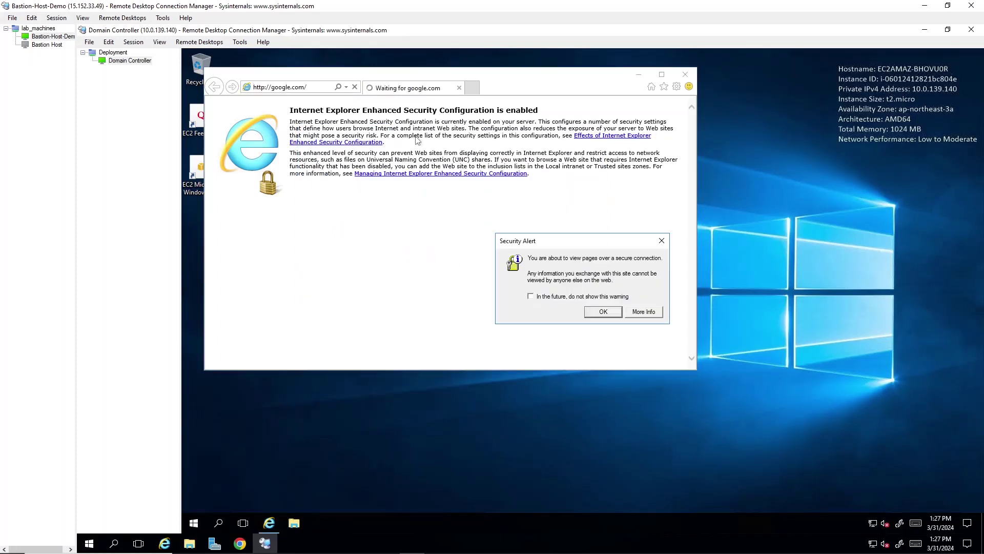
click(604, 311)
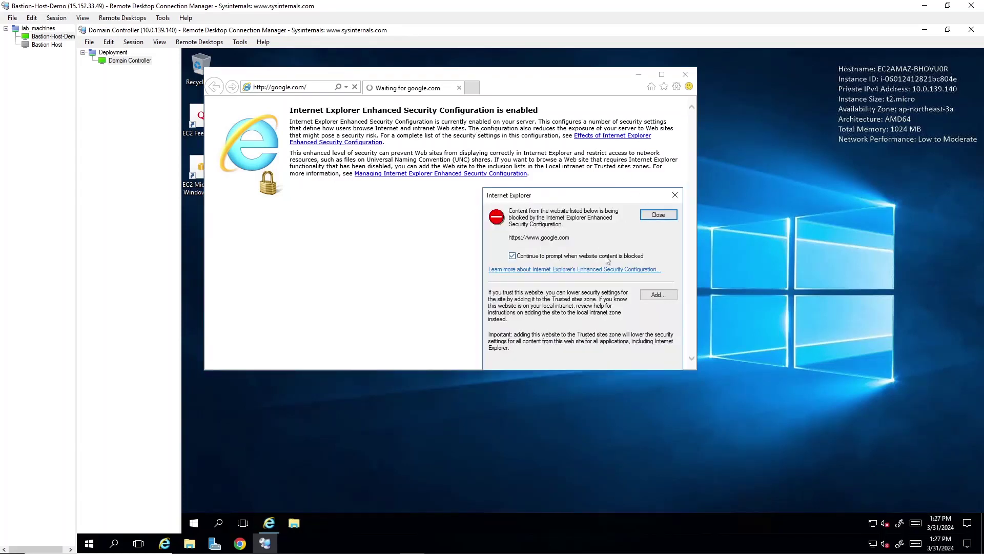
Step: Open Server Manager on the Domain Controller and show the Local Server properties
click(218, 523)
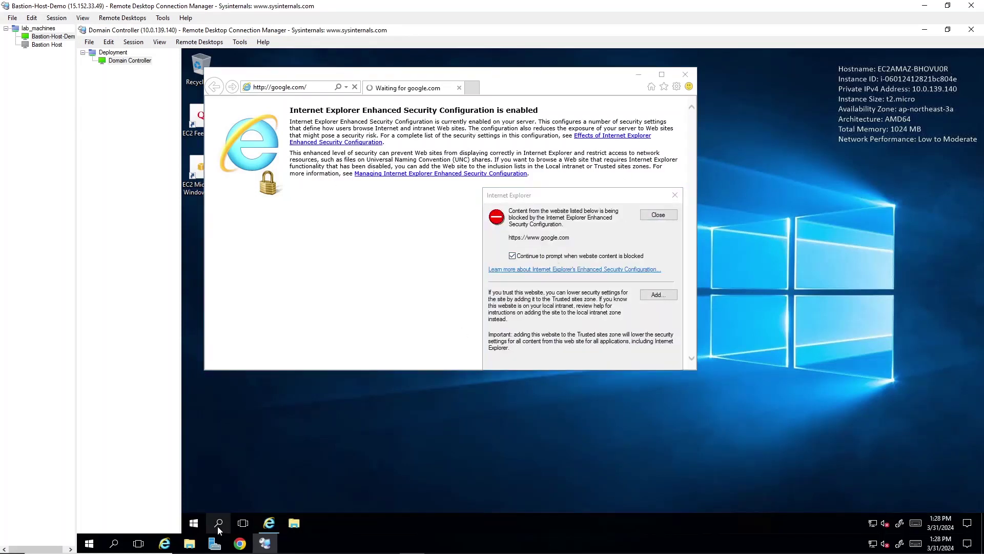
text(server)
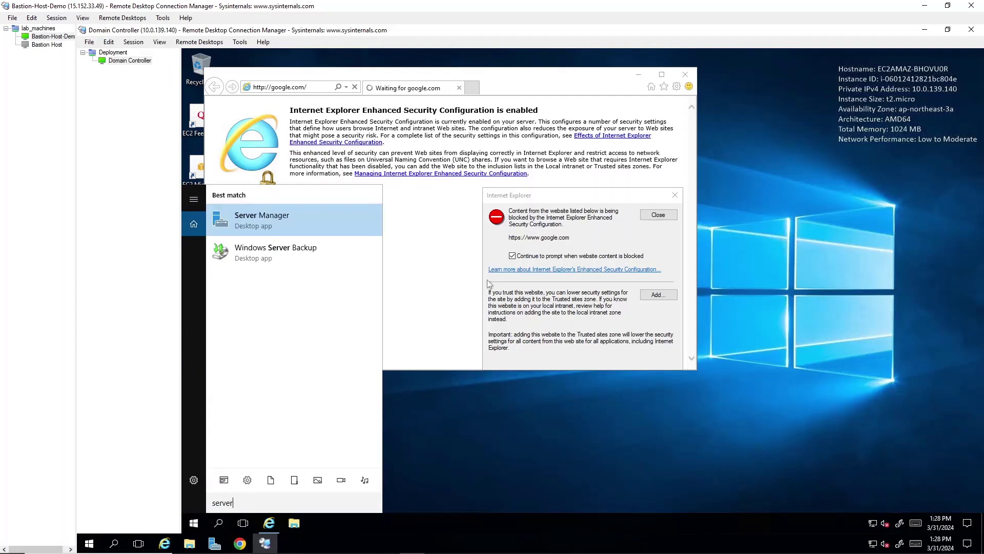
key(Return)
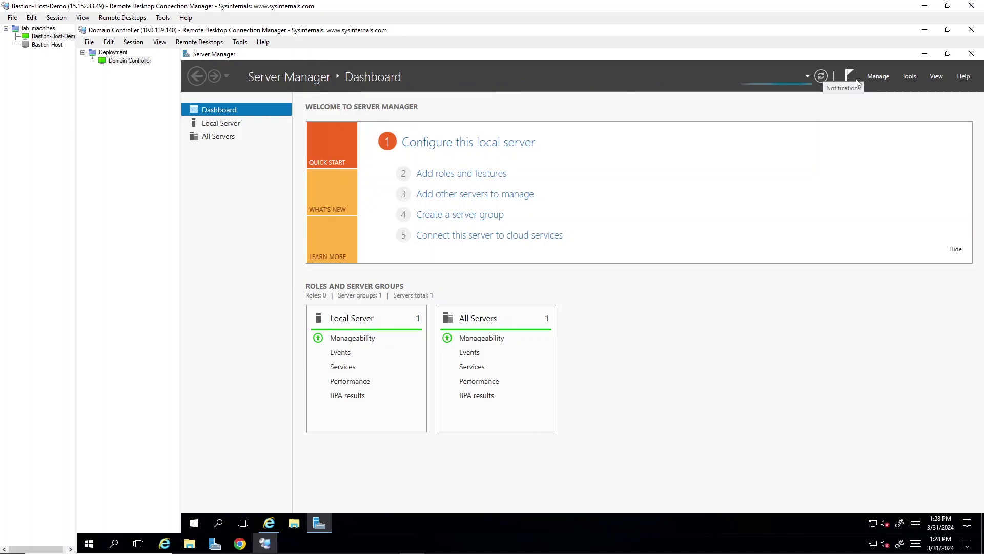
click(849, 76)
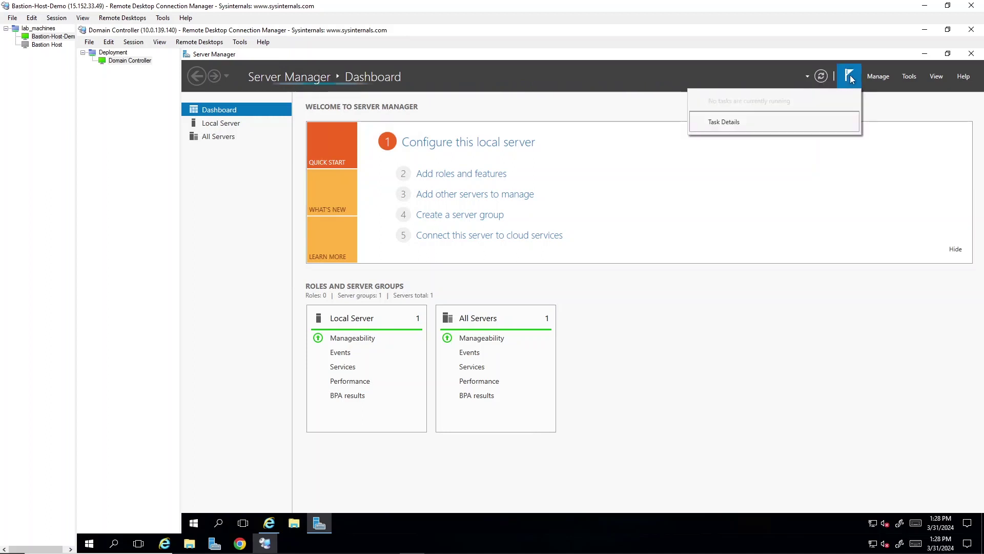
click(221, 123)
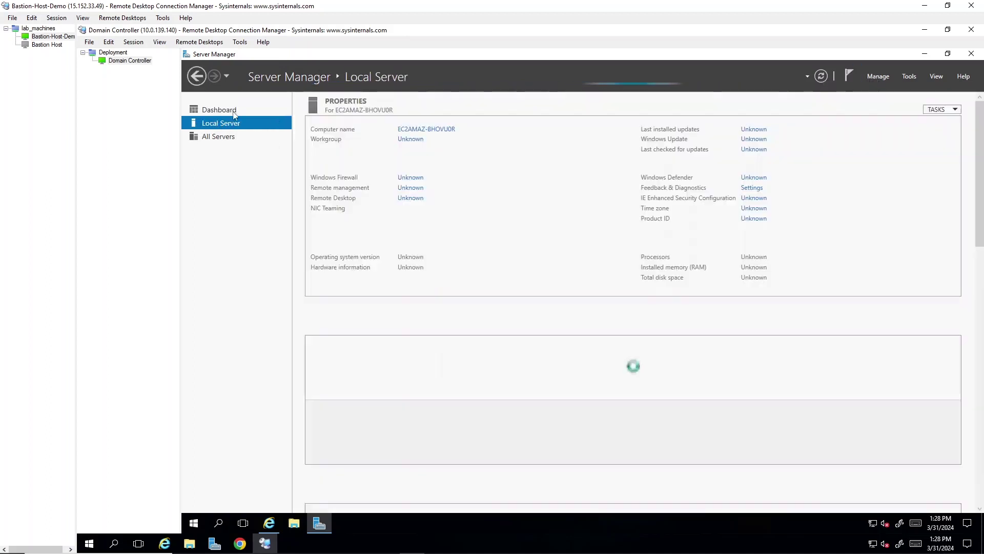
Step: Turn off IE Enhanced Security Configuration for both Administrators and Users
click(755, 201)
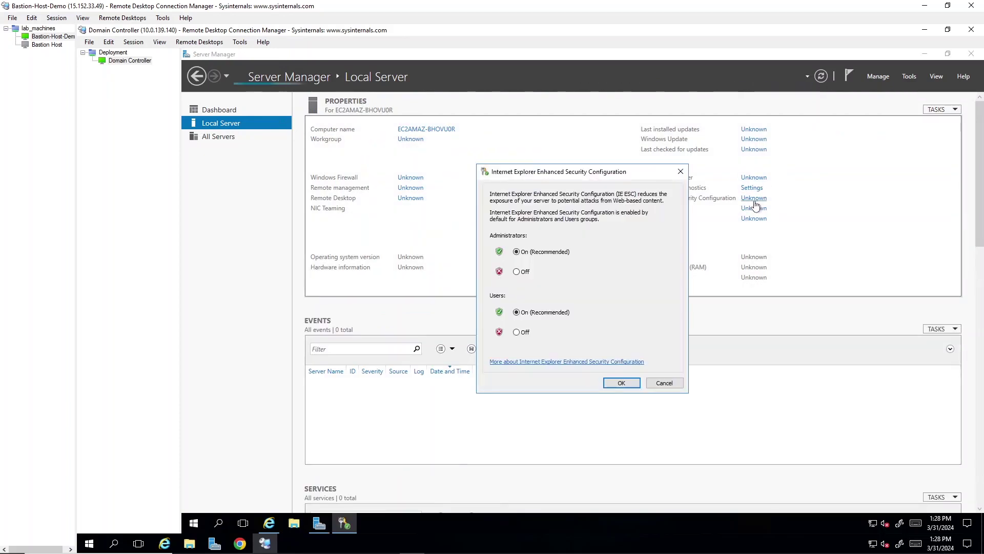
click(516, 271)
click(516, 332)
click(620, 382)
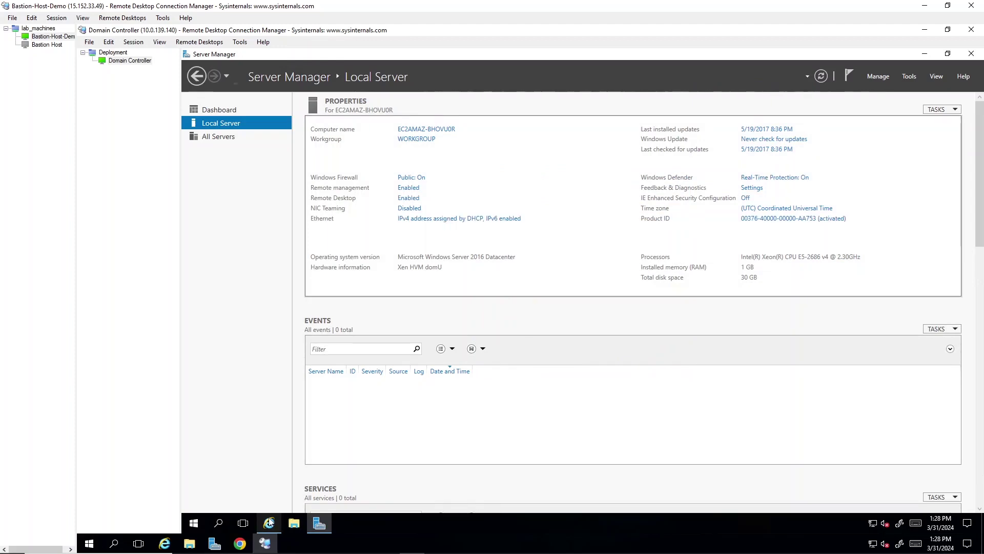
Step: Dismiss the blocked-content warning, restart Internet Explorer, and browse to google.com to test the Domain Controller's internet access
right_click(269, 523)
click(270, 524)
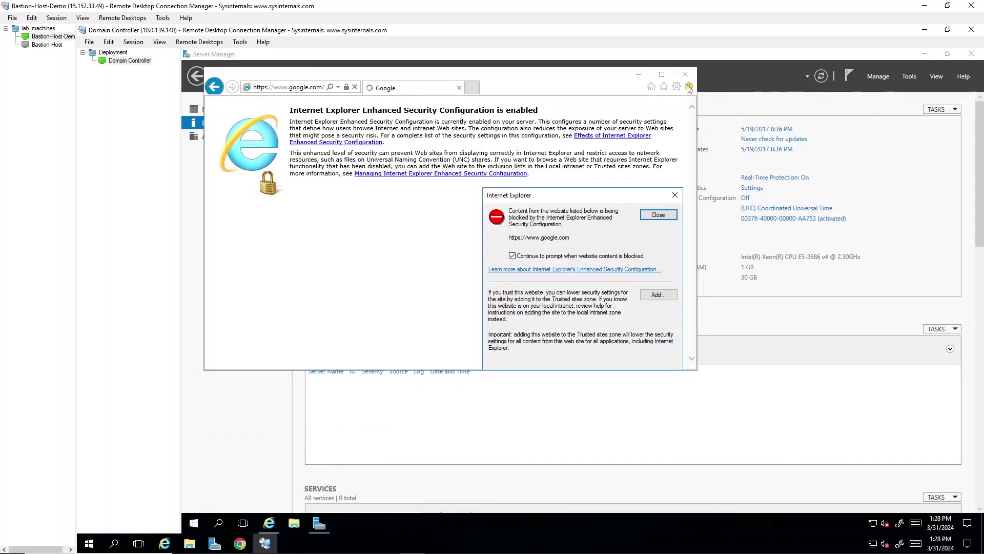
click(657, 213)
key(alt+F4)
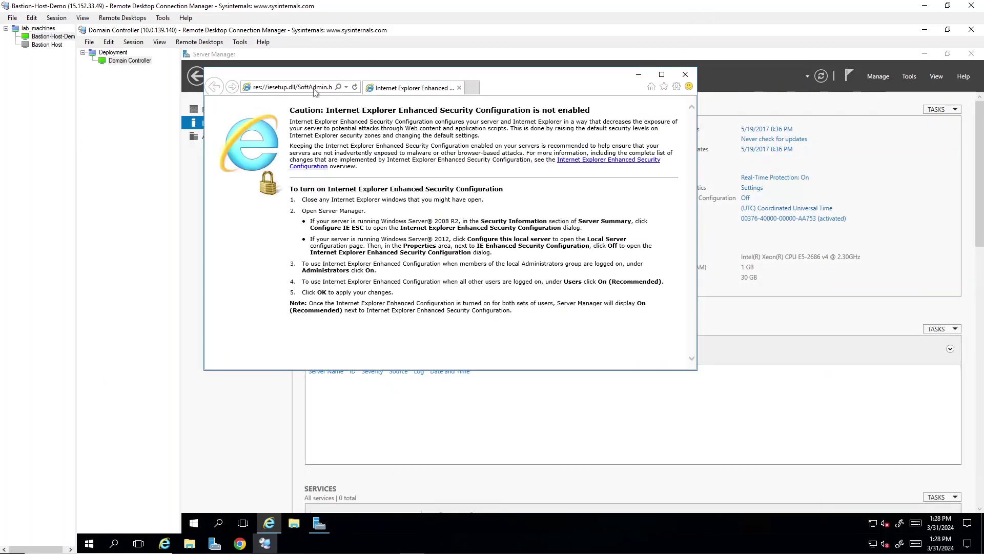
click(315, 89)
text(google.com)
key(Return)
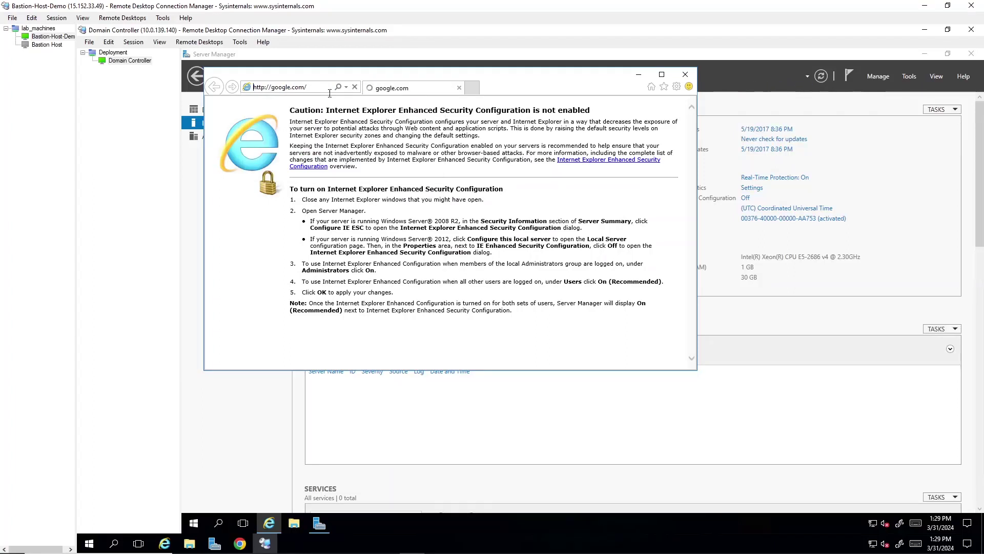